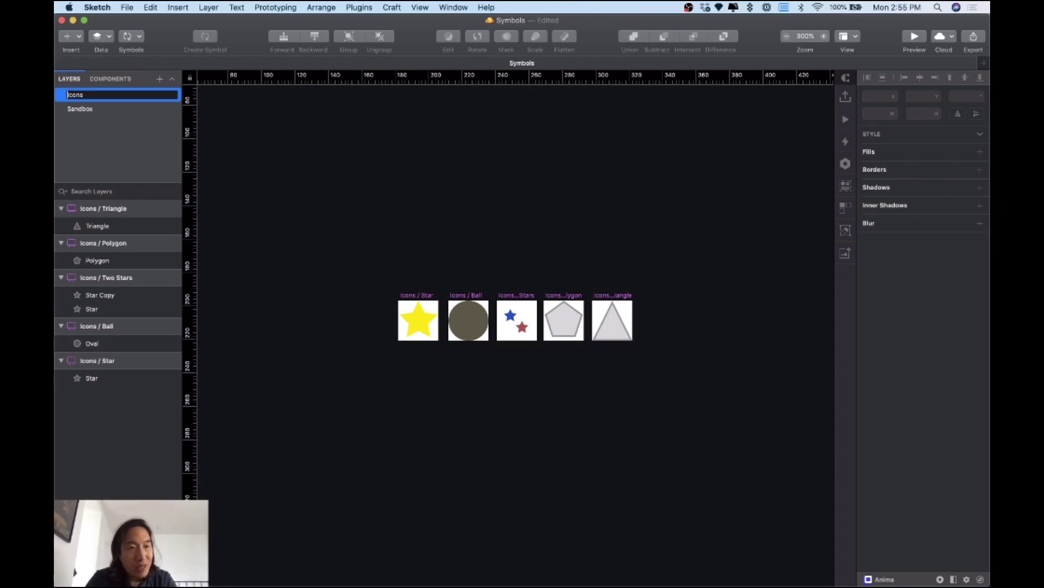
Add the purple atom emoji in front of the name of the Icons page.
key(ctrl+super+space)
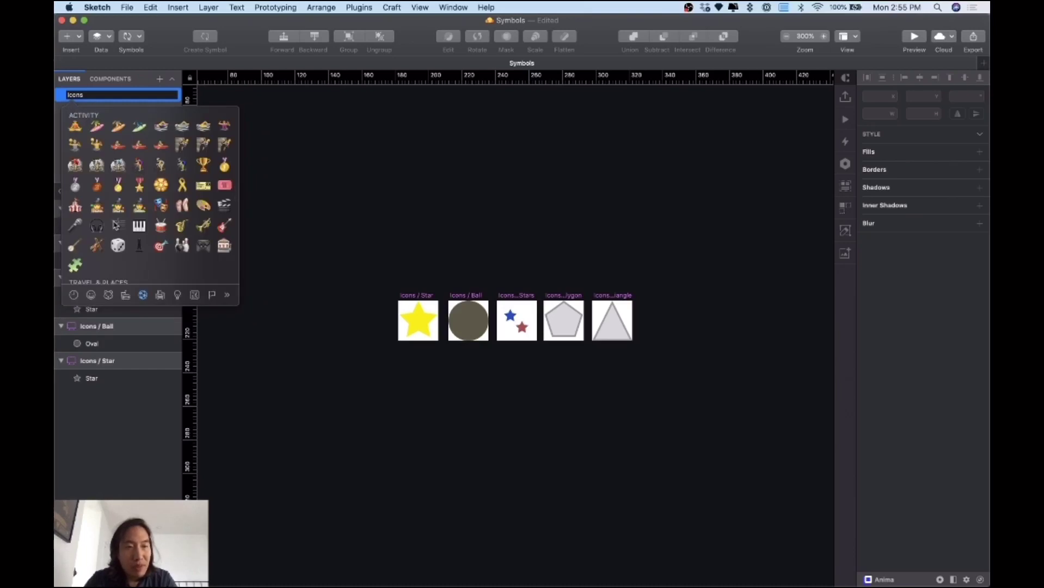
scroll(116, 224, up, 10)
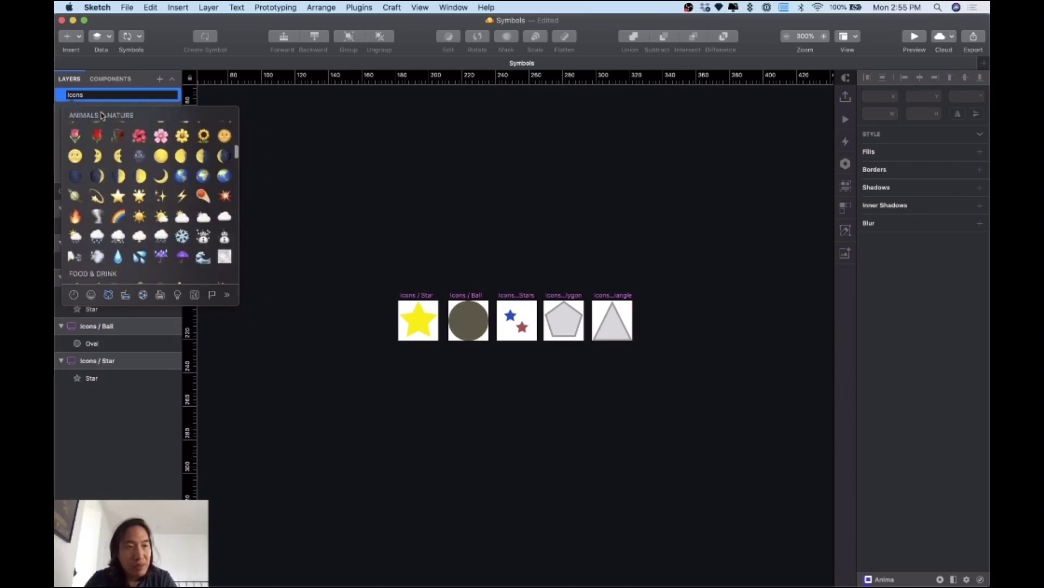
scroll(98, 153, up, 10)
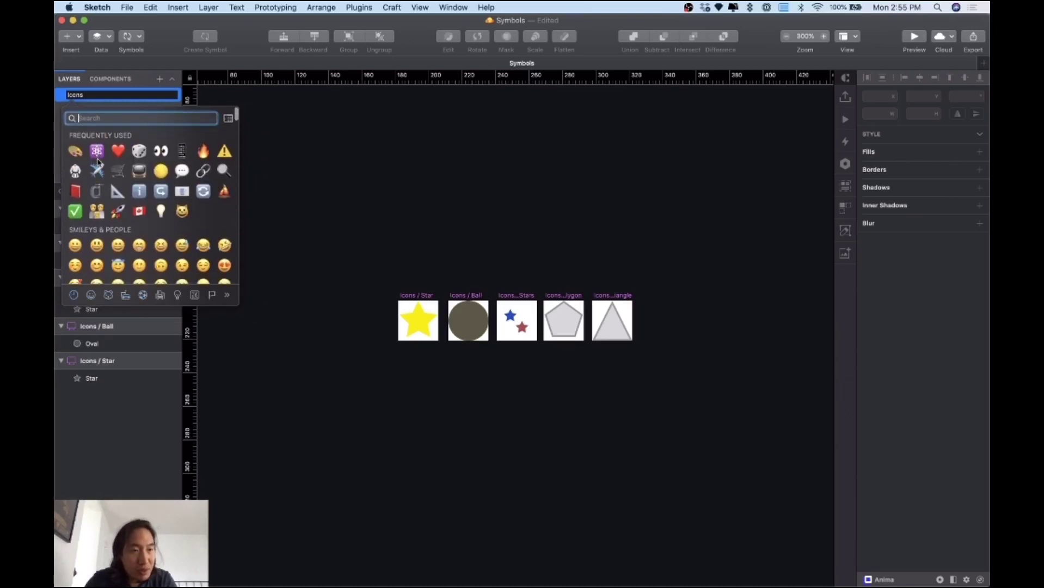
click(97, 152)
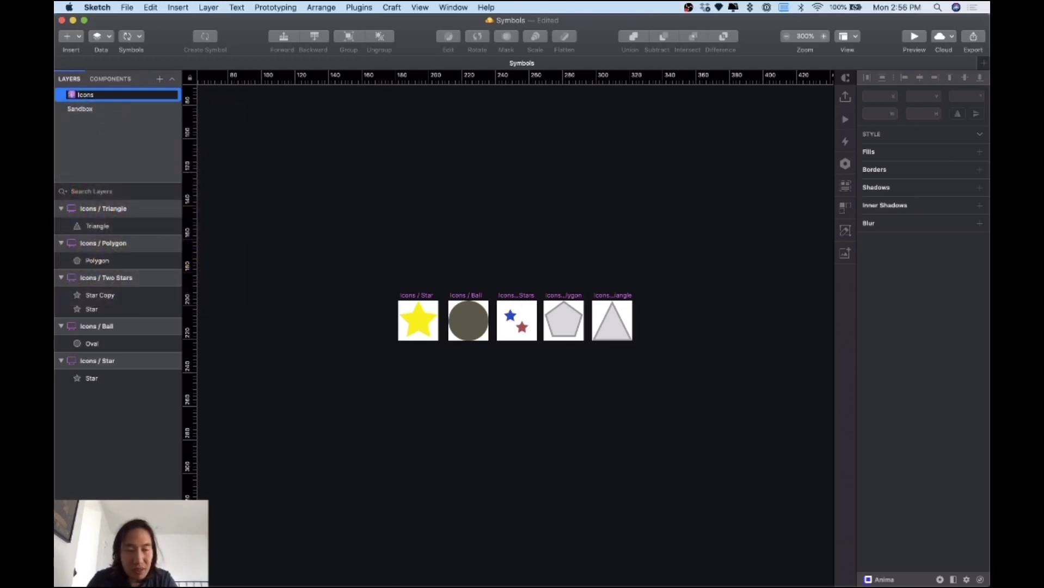
key(Return)
click(102, 111)
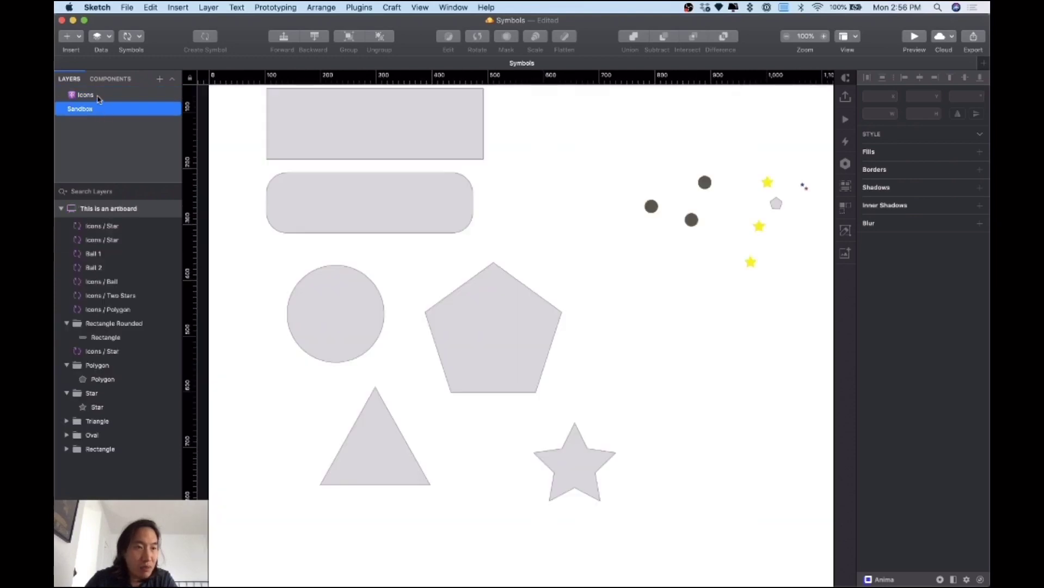
click(98, 96)
mouse_move(99, 98)
mouse_down()
mouse_move(132, 114)
mouse_move(107, 108)
mouse_up()
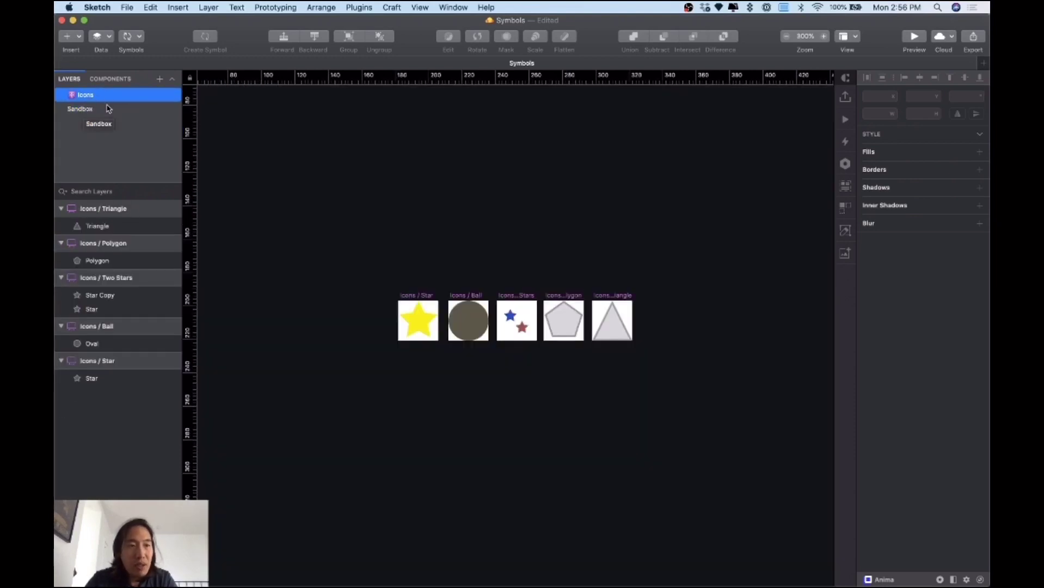
Create a new page named Layer Styles and move it above the Icons page.
click(160, 79)
text(Laye)
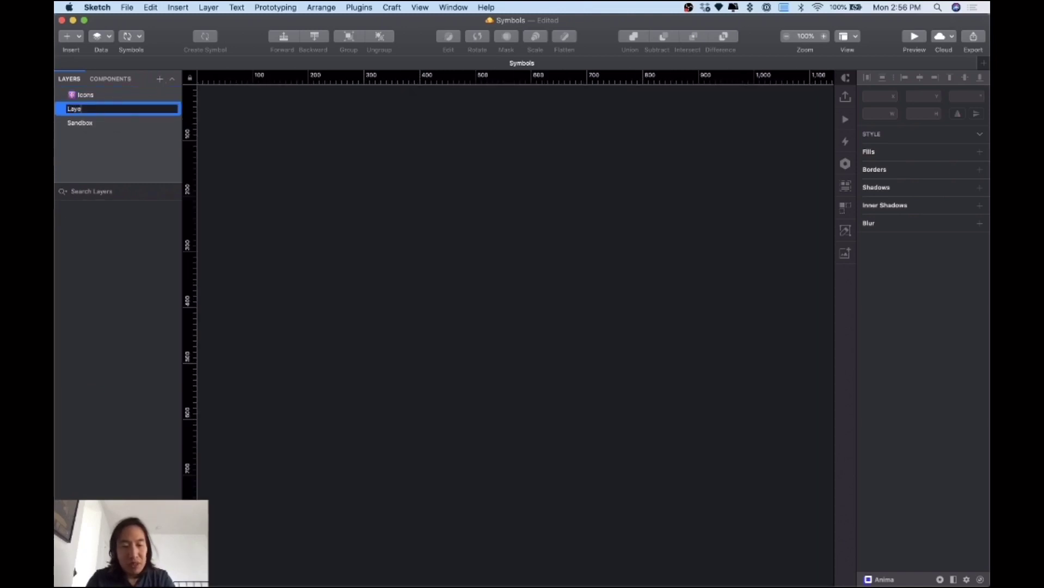
text(r Styles)
key(Return)
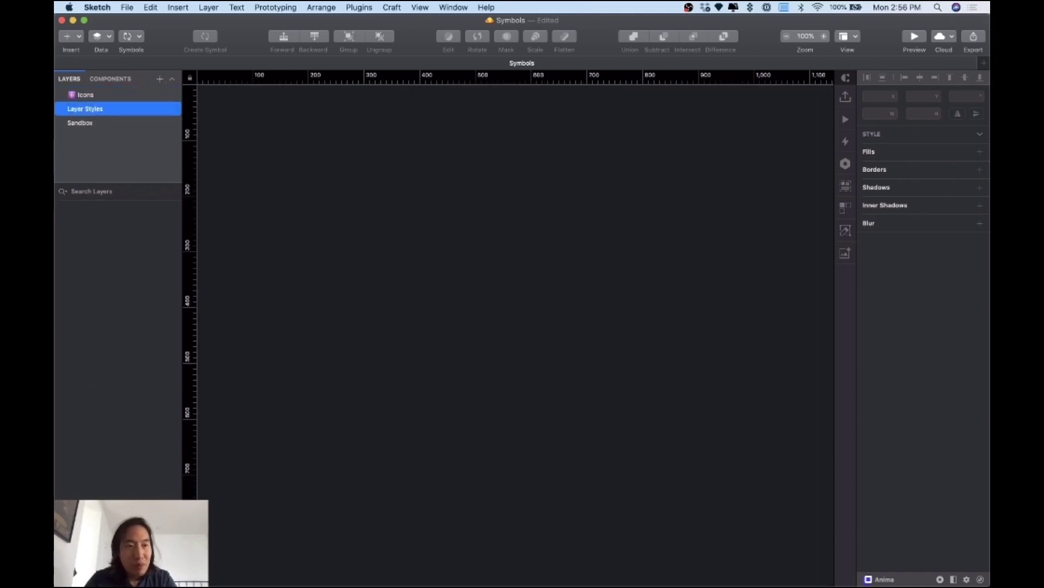
drag(94, 114, 94, 94)
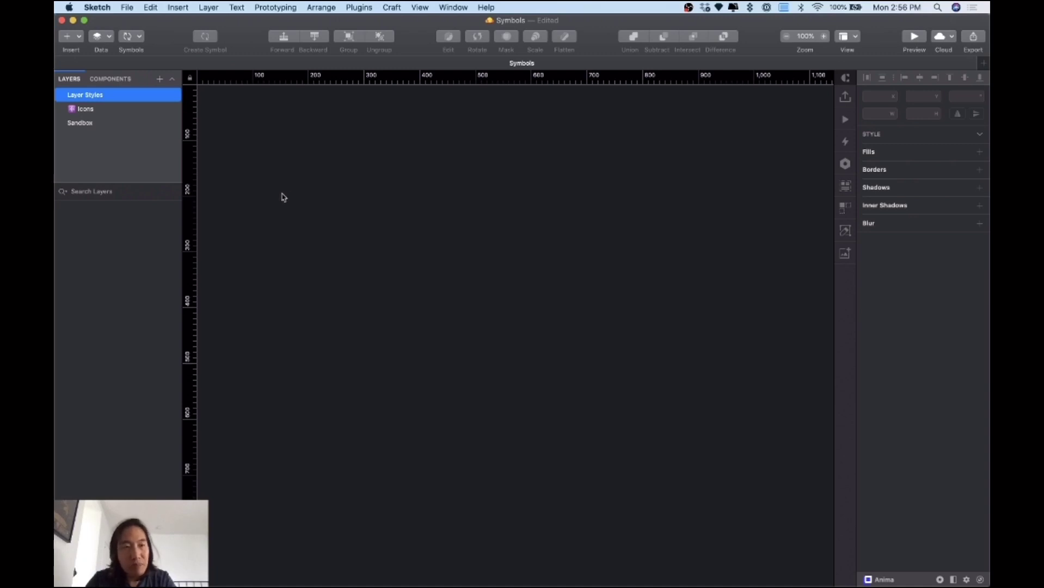
Create a landscape Desktop HD artboard, 1440×1024, on the Layer Styles page.
key(a)
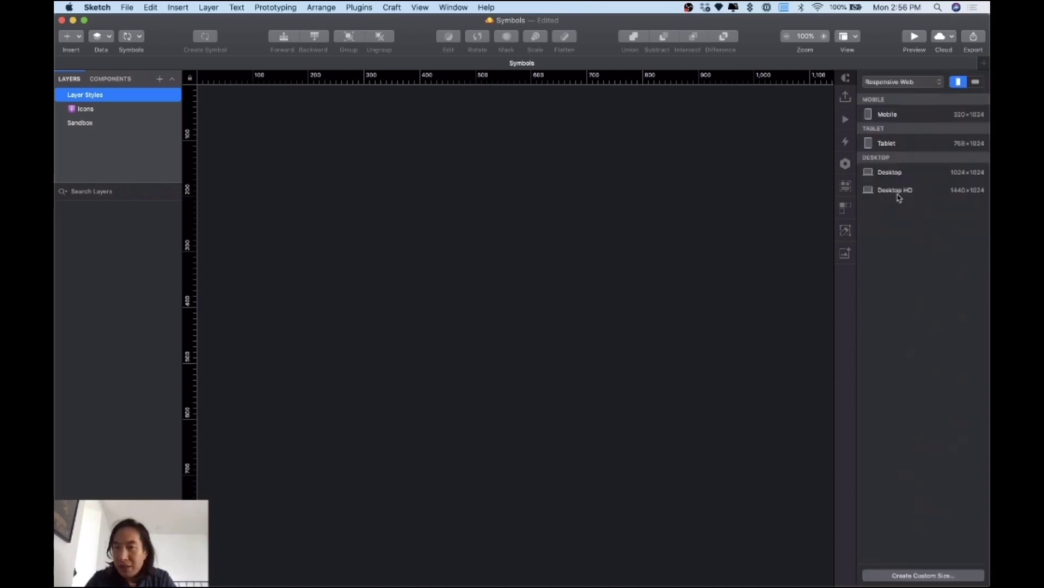
click(895, 196)
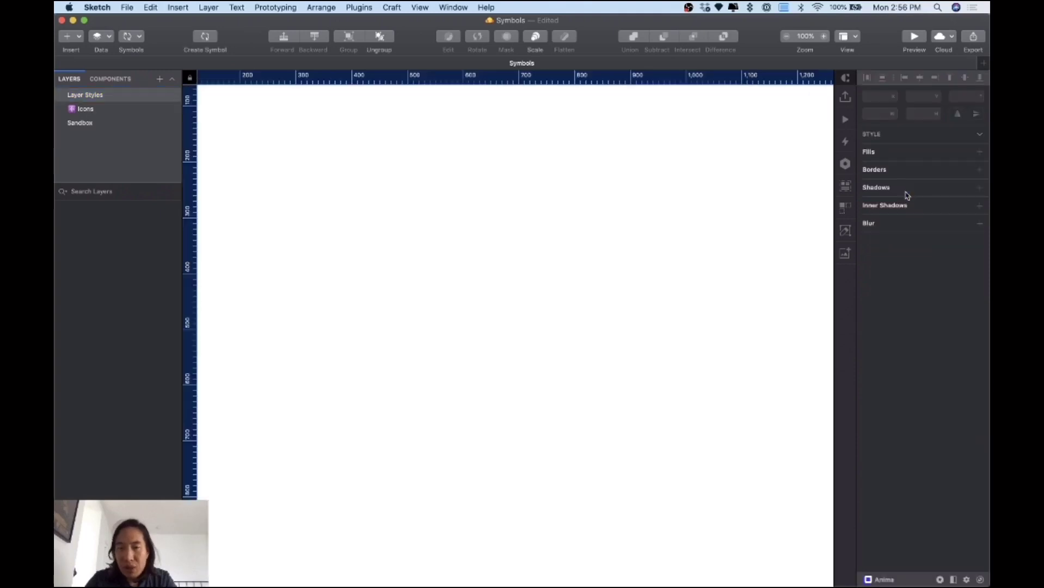
scroll(581, 236, up, 3)
scroll(581, 236, left, 4)
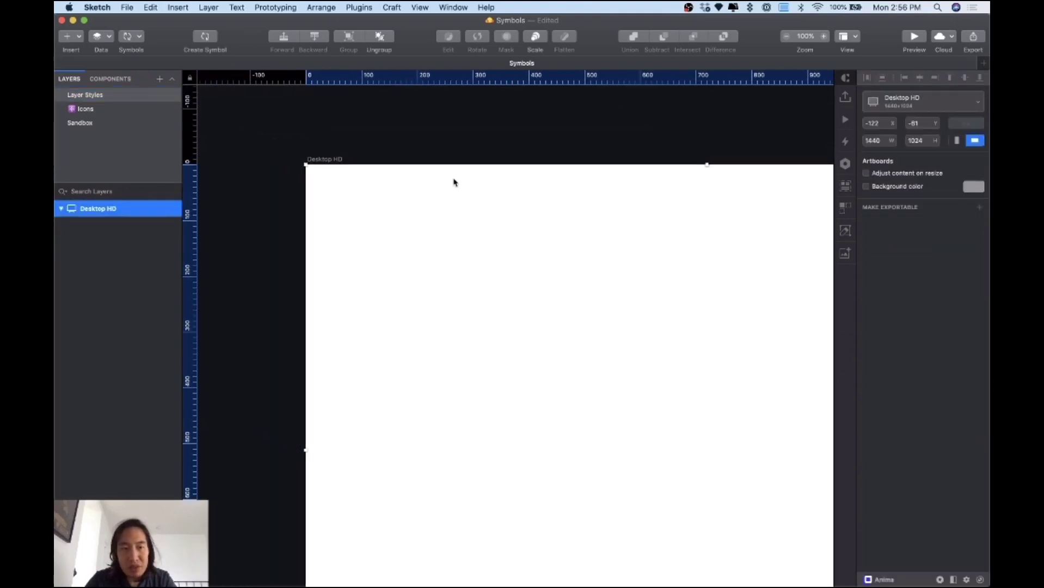
click(444, 157)
scroll(444, 156, left, 2)
scroll(443, 157, up, 1)
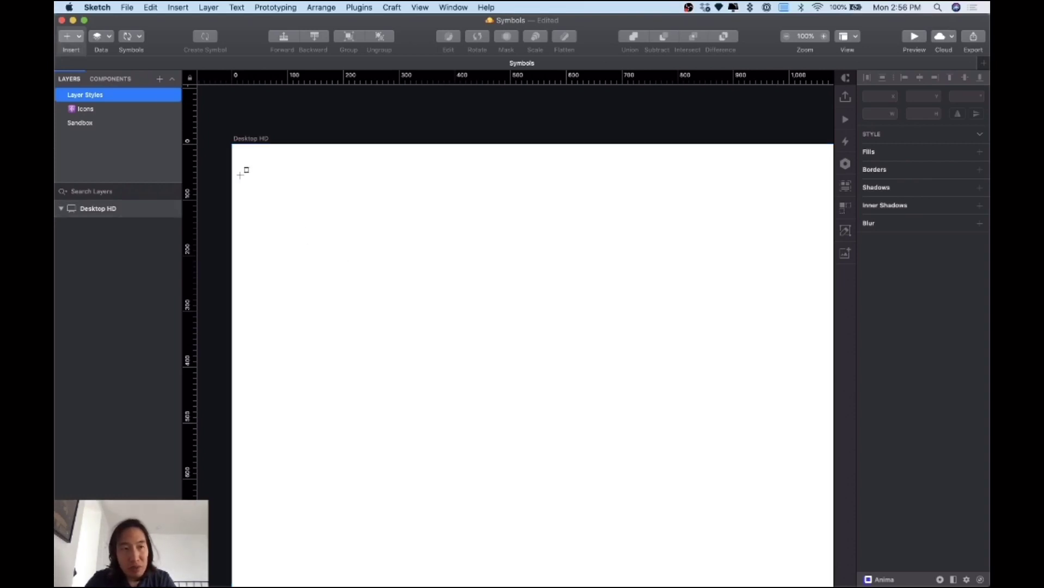
Draw a rectangle about 214 × 204 on the artboard and place it at about X 200, Y 176.
click(77, 43)
mouse_move(88, 55)
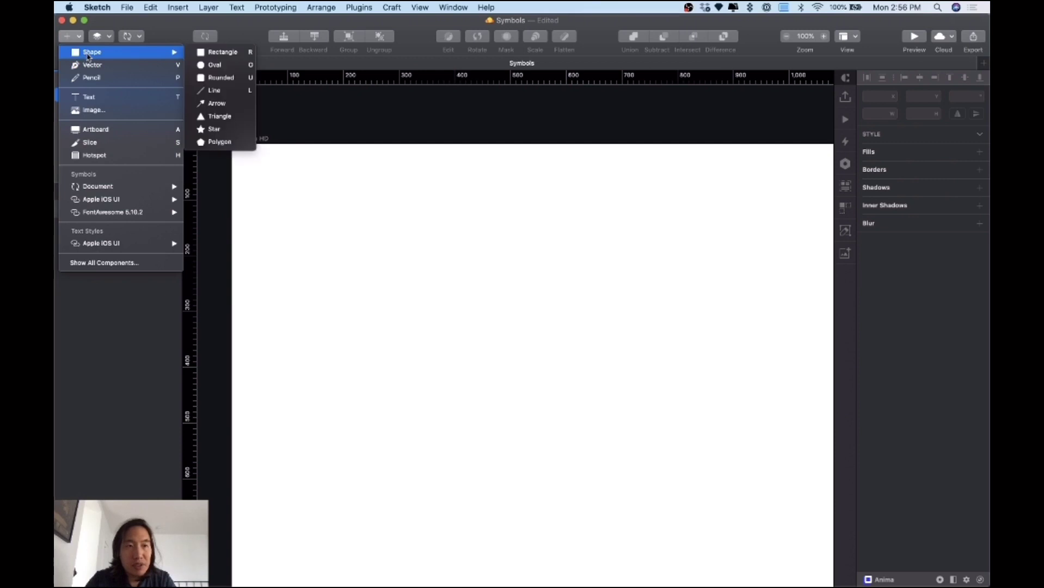
click(242, 53)
drag(278, 199, 397, 312)
drag(345, 273, 409, 317)
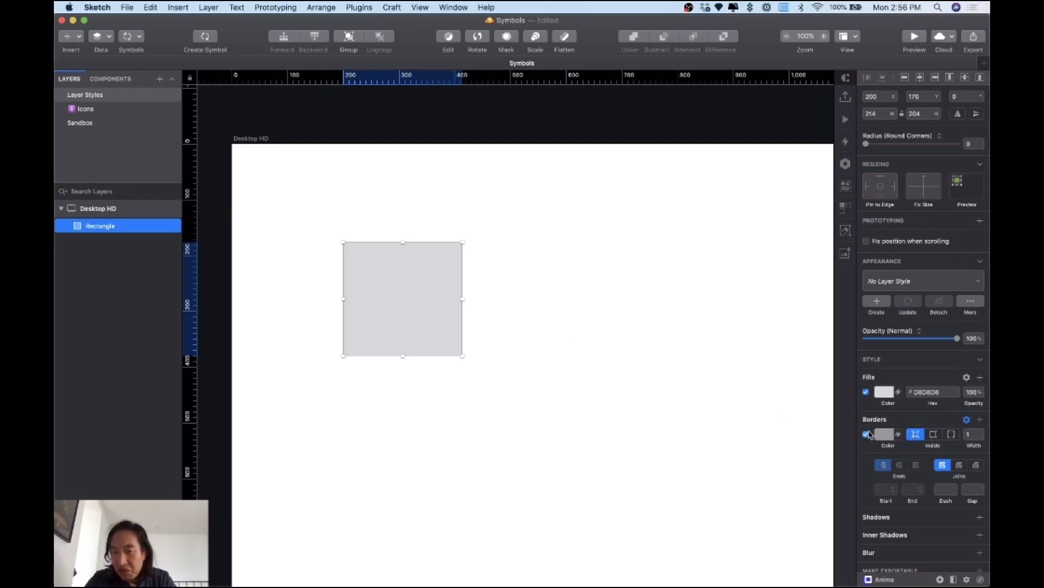
Turn off the rectangle's border and round its corners to a radius of about 37.
click(866, 435)
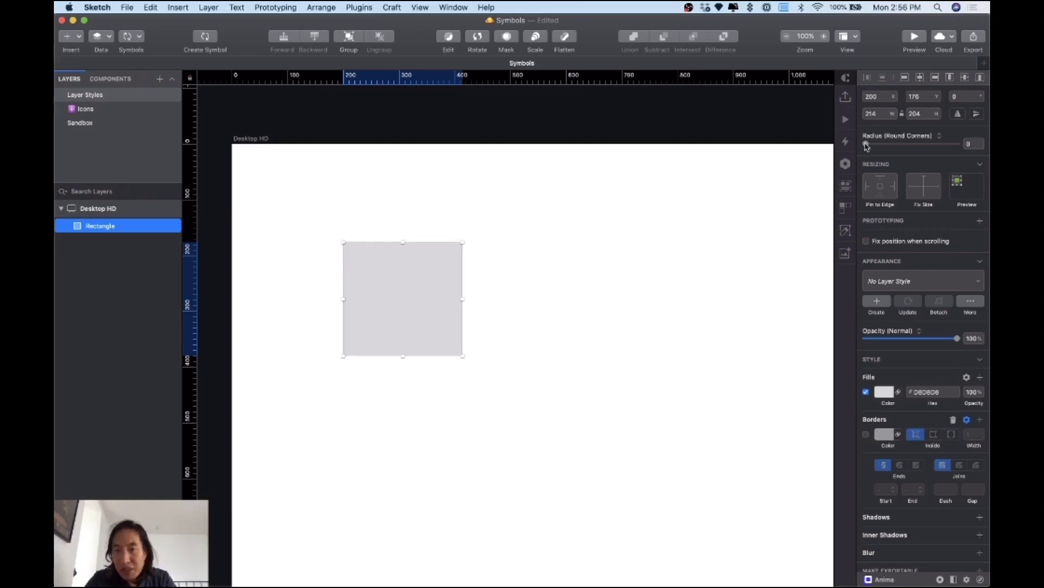
drag(865, 146, 920, 145)
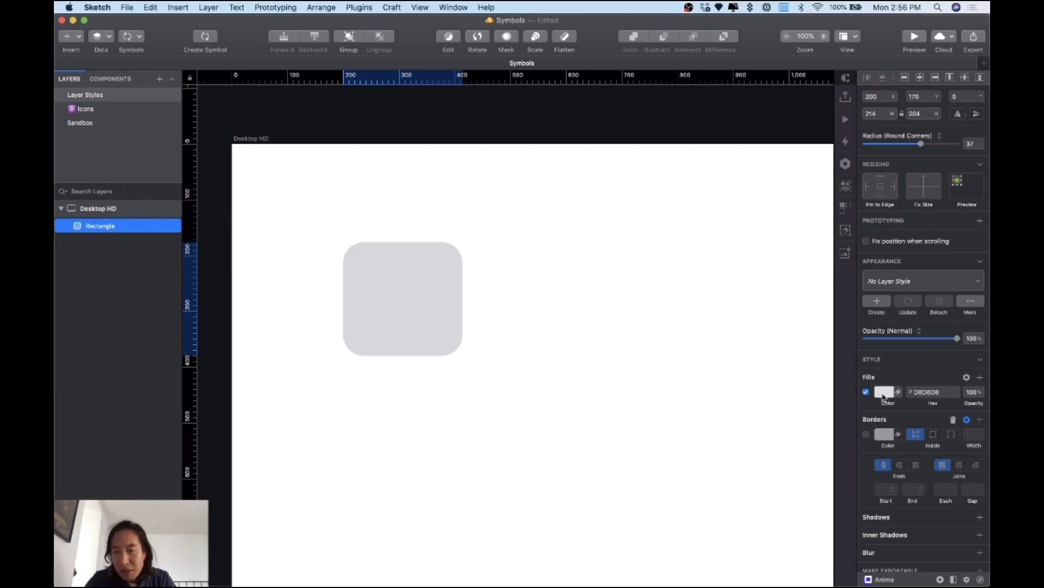
Change the rectangle's fill to the dark gray 726C6C.
click(883, 392)
drag(882, 466, 871, 475)
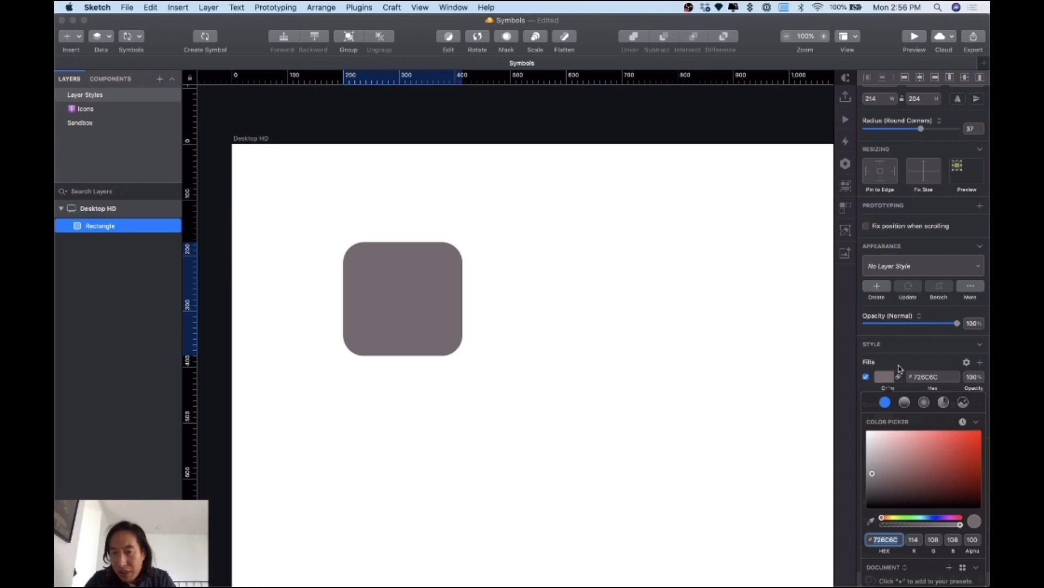
click(898, 369)
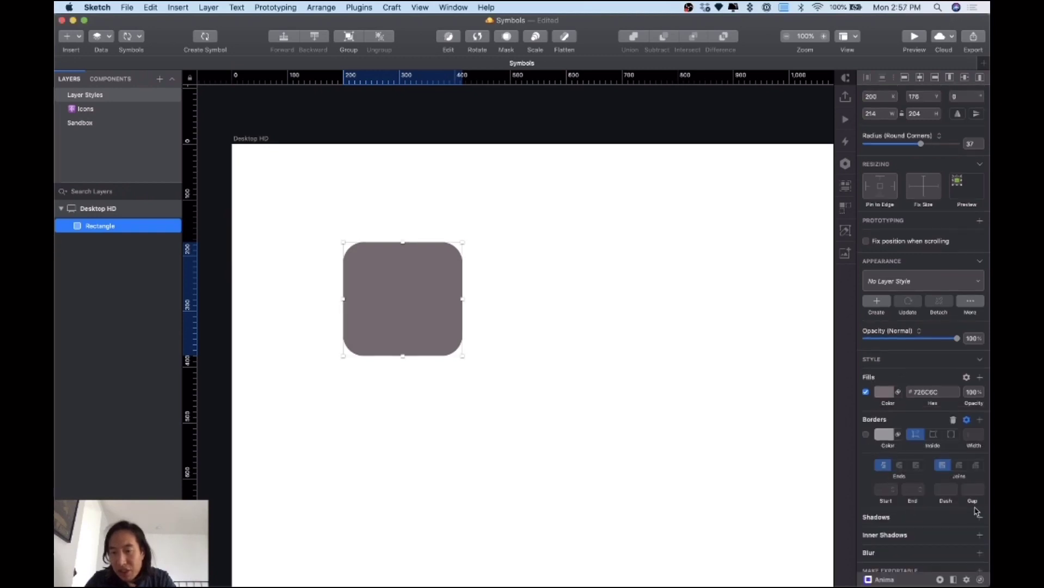
Add a drop shadow to the rounded rectangle and inspect its edge up close.
scroll(926, 515, down, 1)
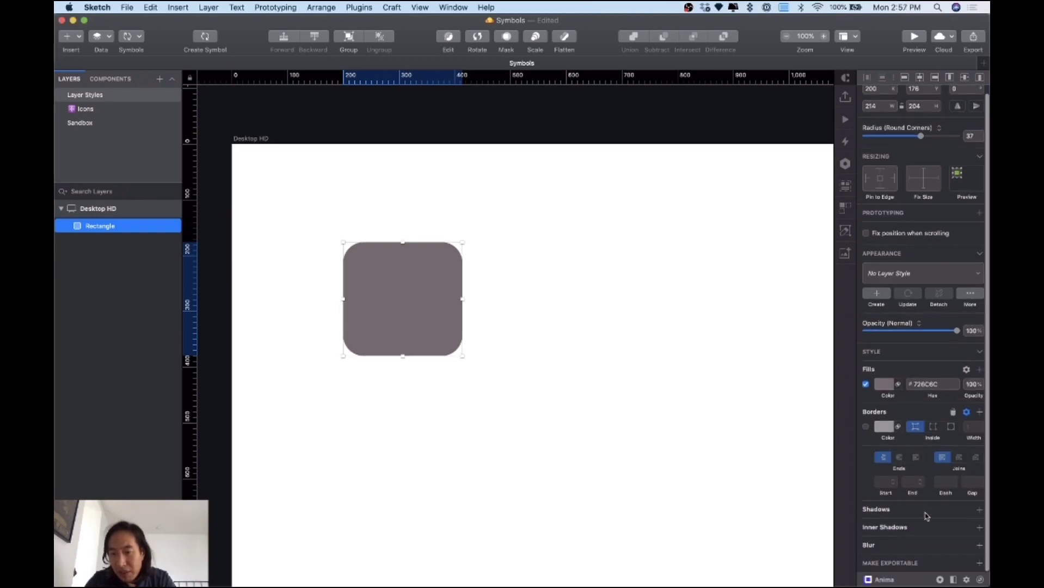
click(979, 512)
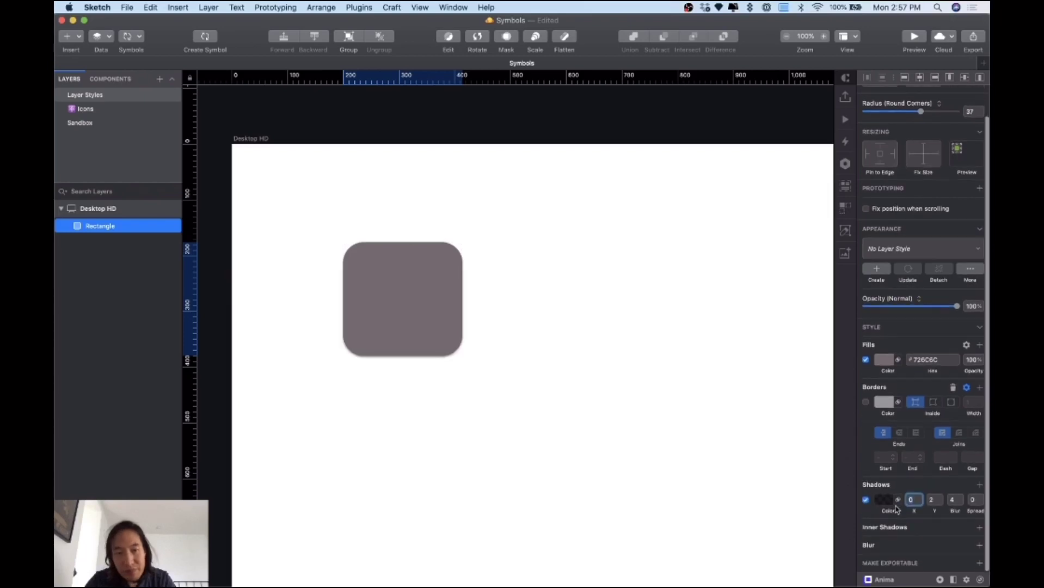
click(461, 391)
scroll(460, 390, up, 5)
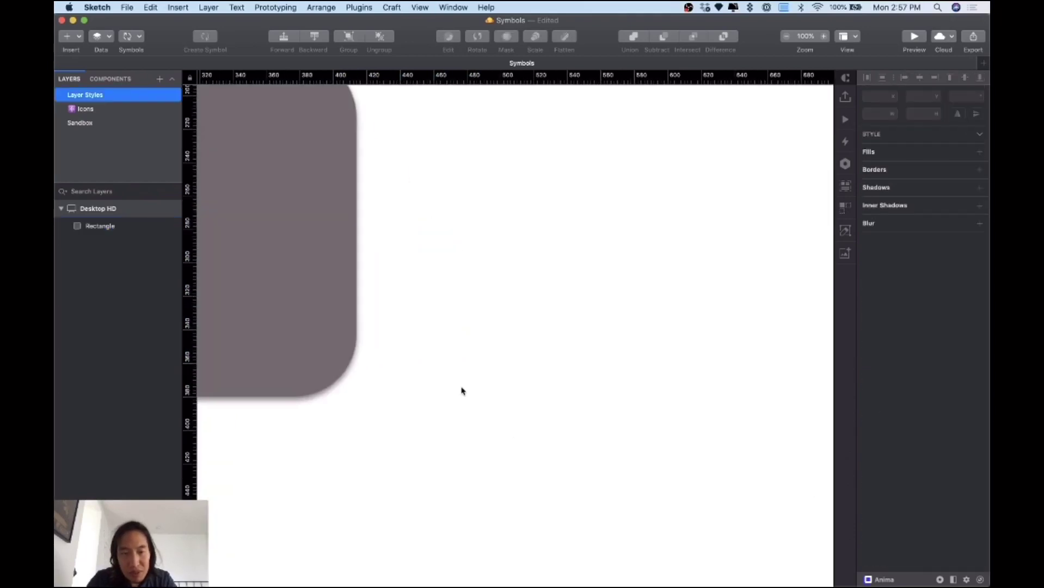
scroll(460, 390, up, 5)
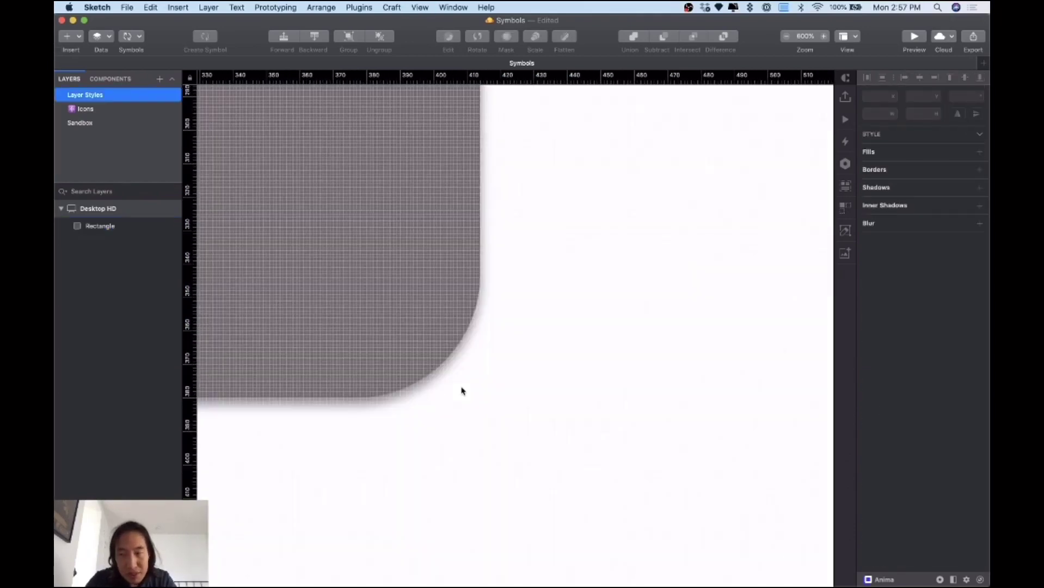
Set the rectangle's shadow offset to X 4 and Y 5, and its blur to 10.
click(361, 342)
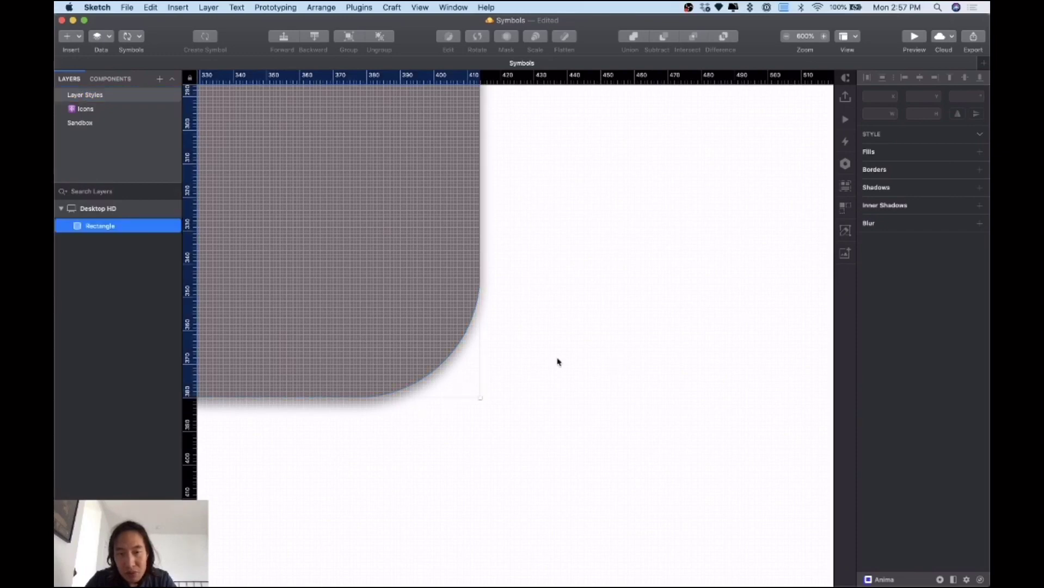
scroll(937, 514, down, 2)
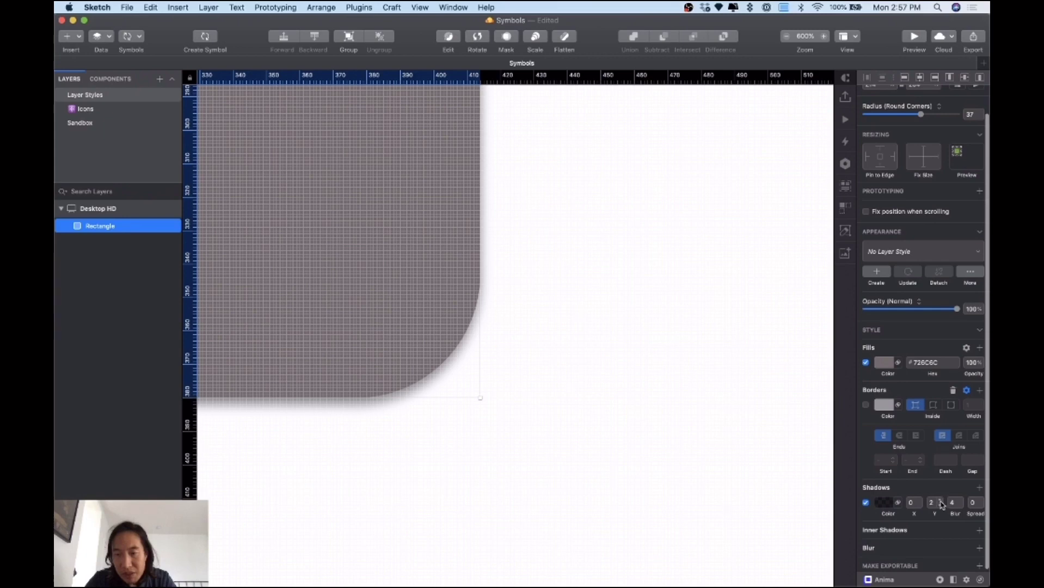
click(940, 500)
click(940, 500)
click(940, 501)
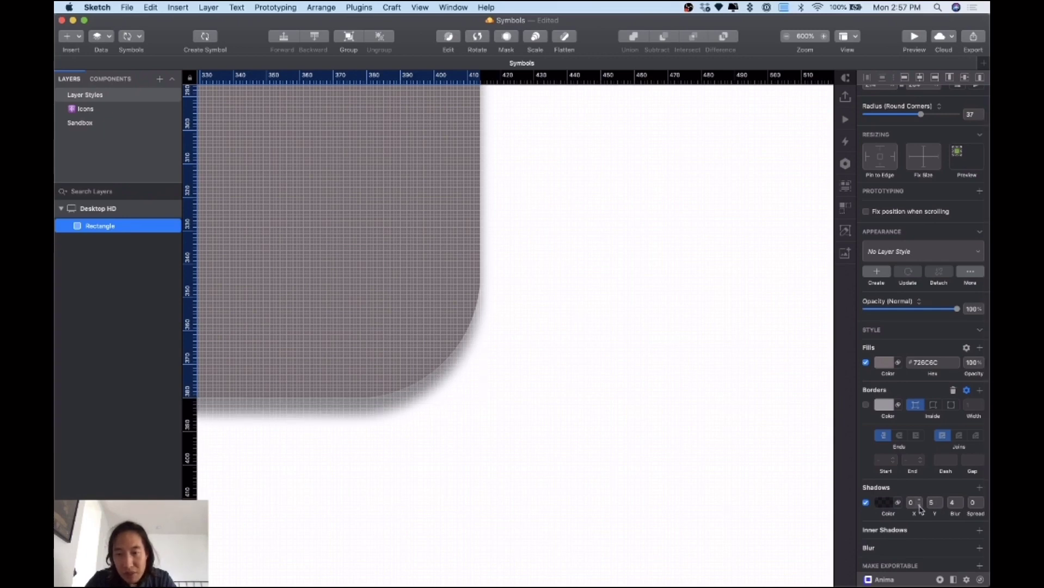
click(918, 501)
click(917, 501)
click(917, 501)
click(917, 500)
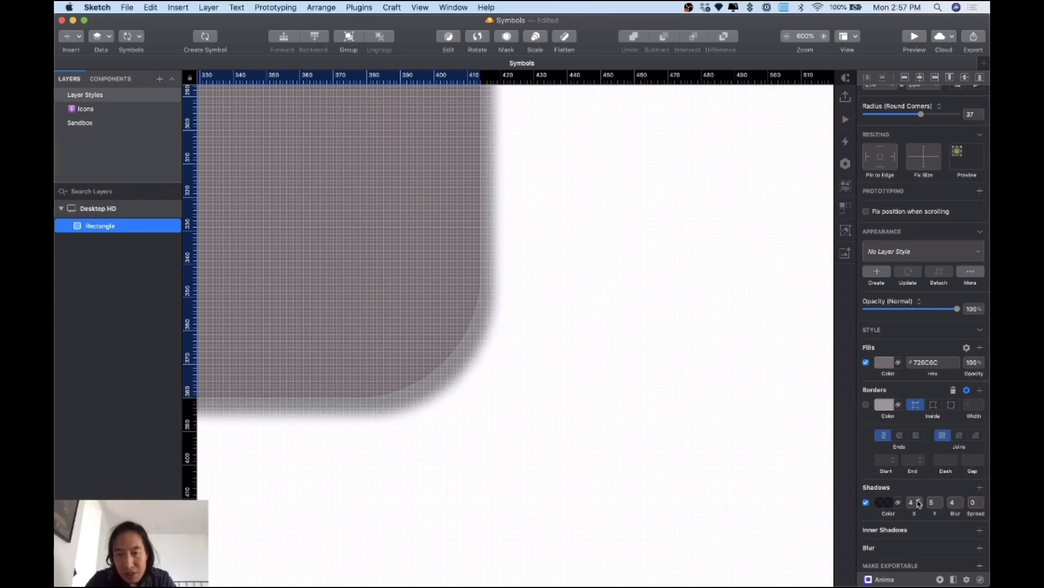
click(961, 501)
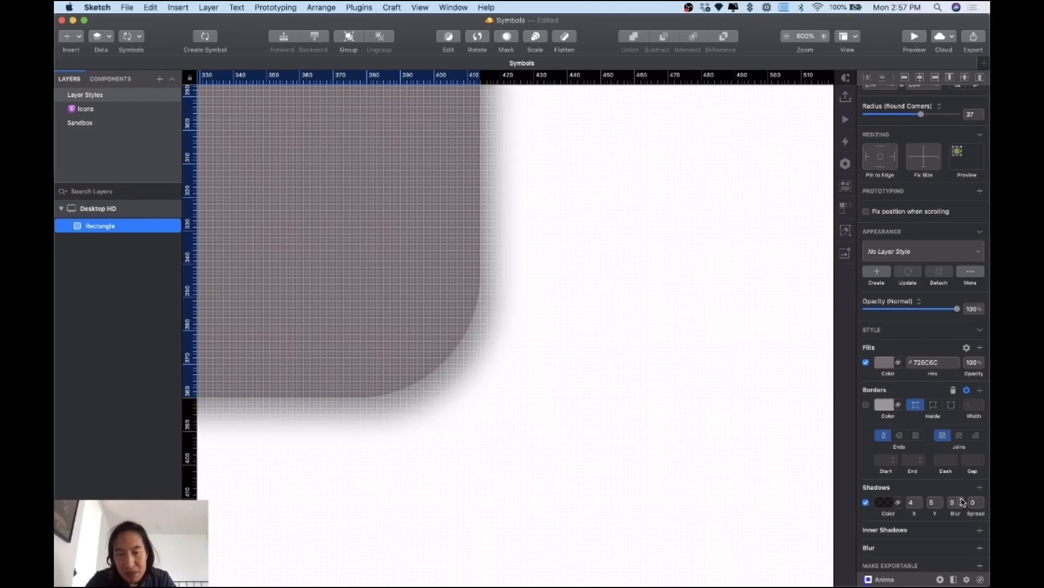
key(super+0)
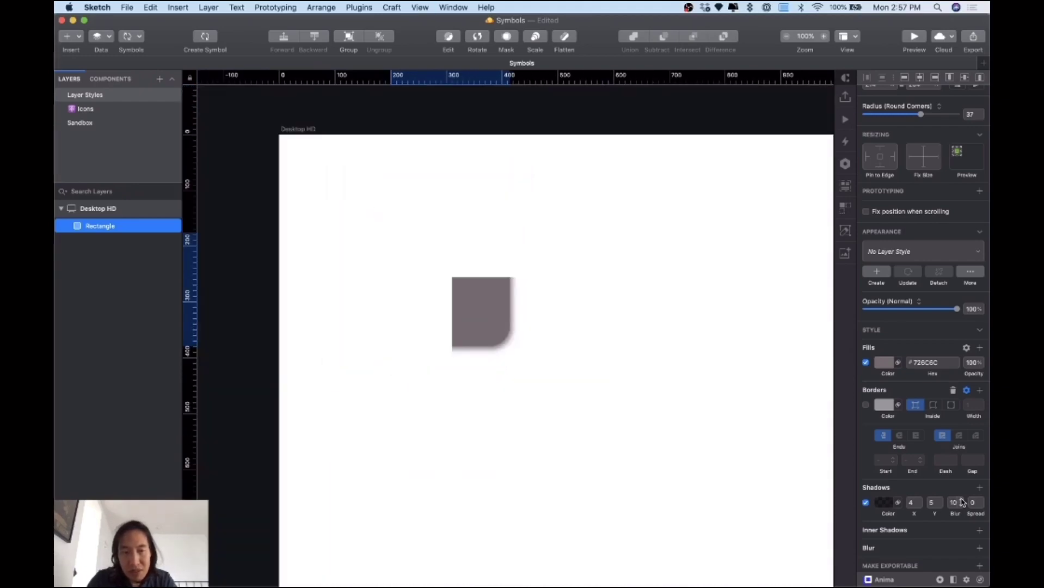
Try an alpha of 30 for the rectangle's black shadow color.
click(882, 504)
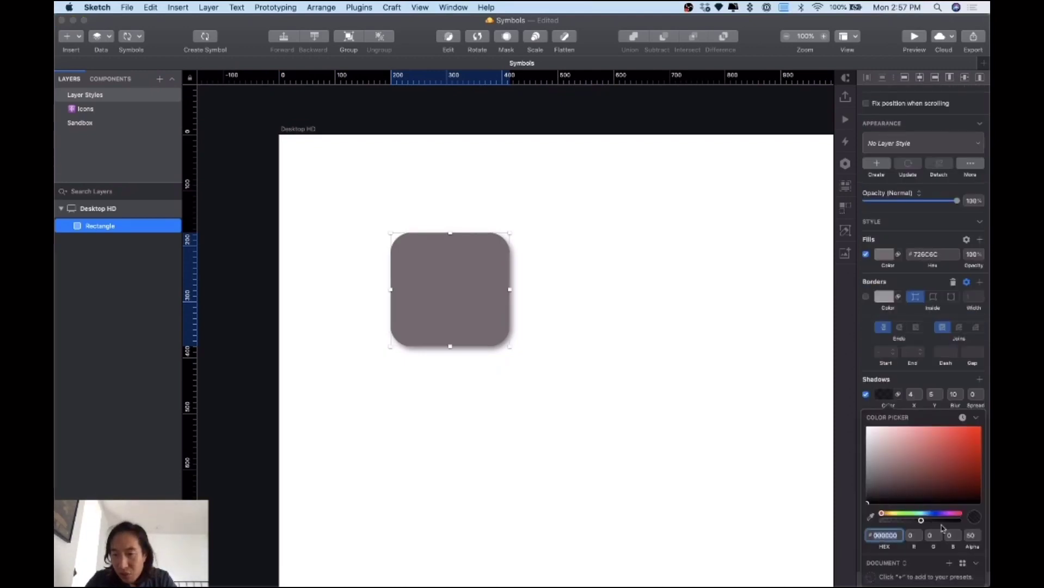
click(967, 535)
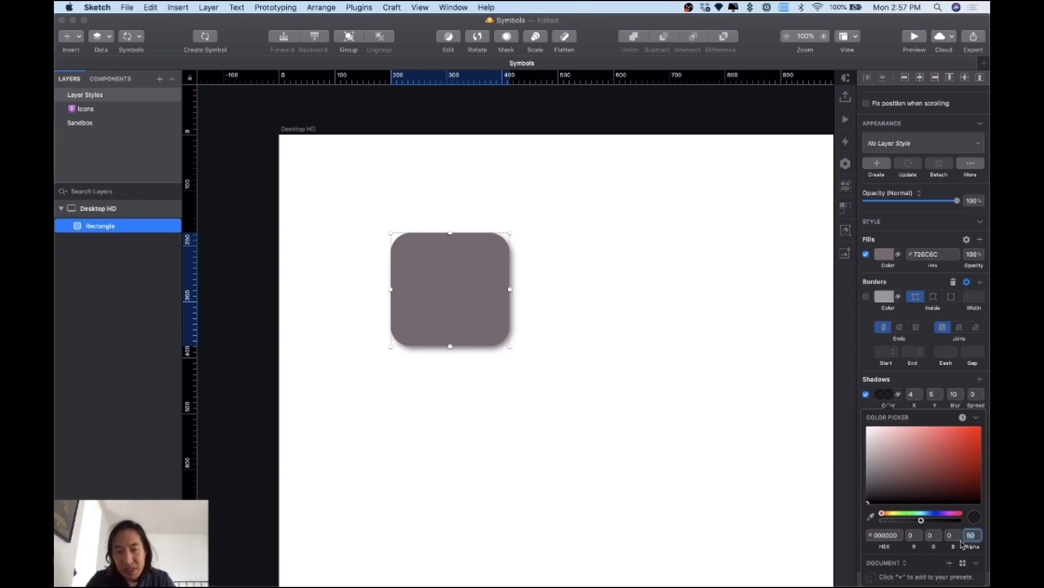
text(30)
key(Return)
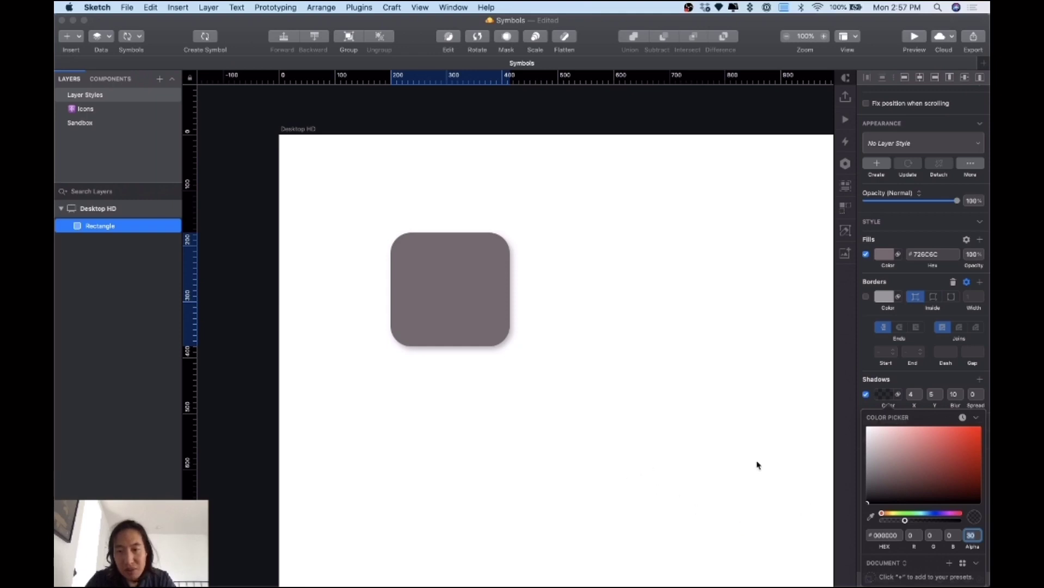
key(Escape)
Set the alpha of the rectangle's shadow color to 20.
click(881, 503)
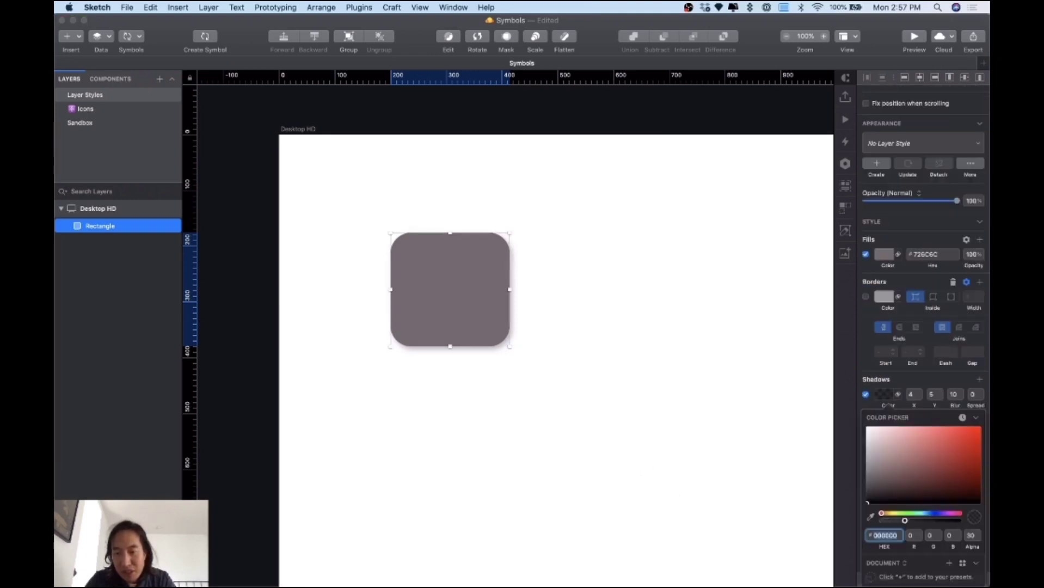
click(971, 535)
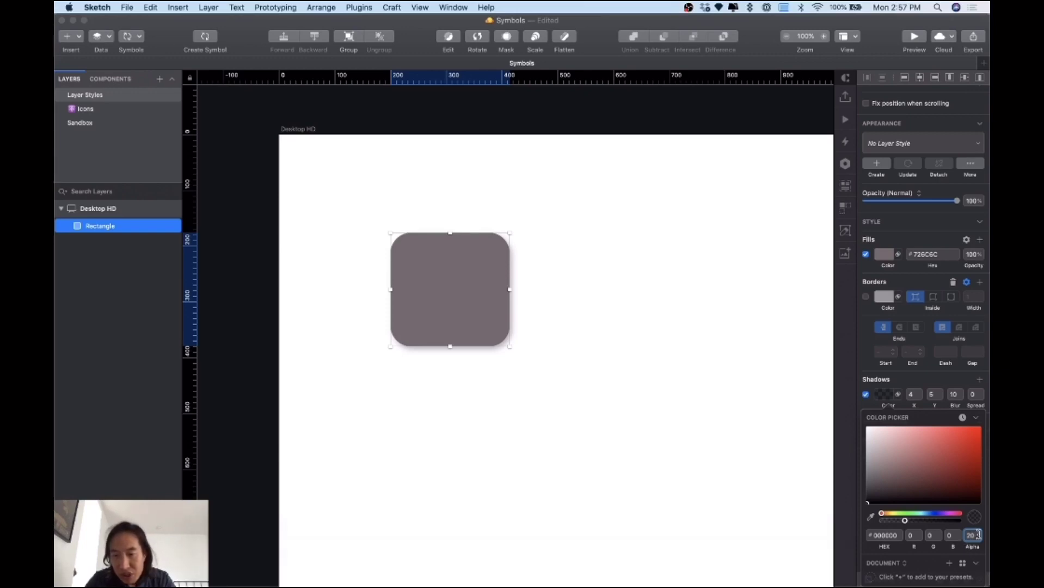
key(Return)
click(891, 395)
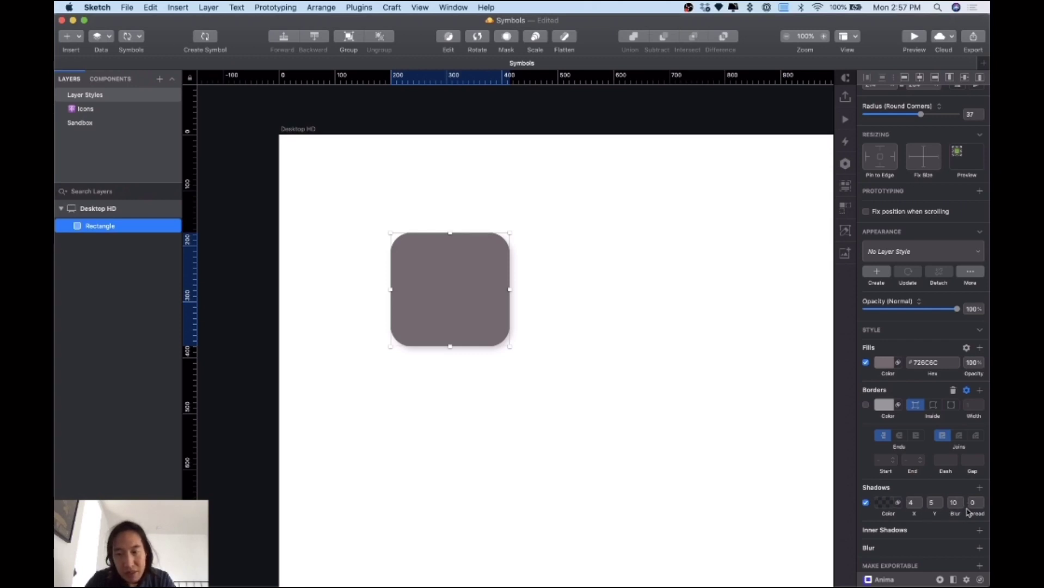
Set the rounded rectangle's shadow spread to 6 and blur to 20, and inspect the shadow's edge up close.
click(553, 411)
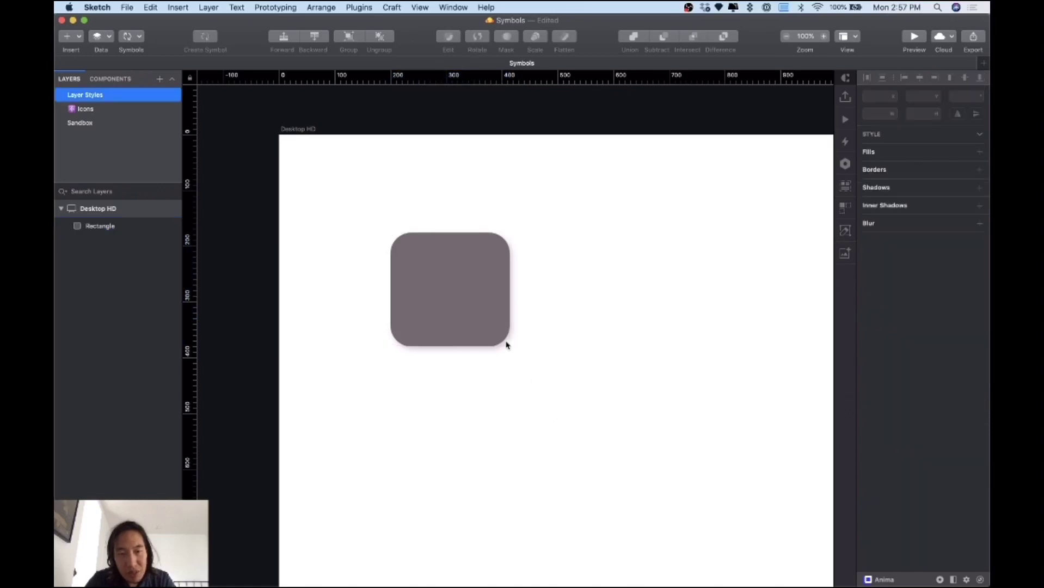
click(500, 337)
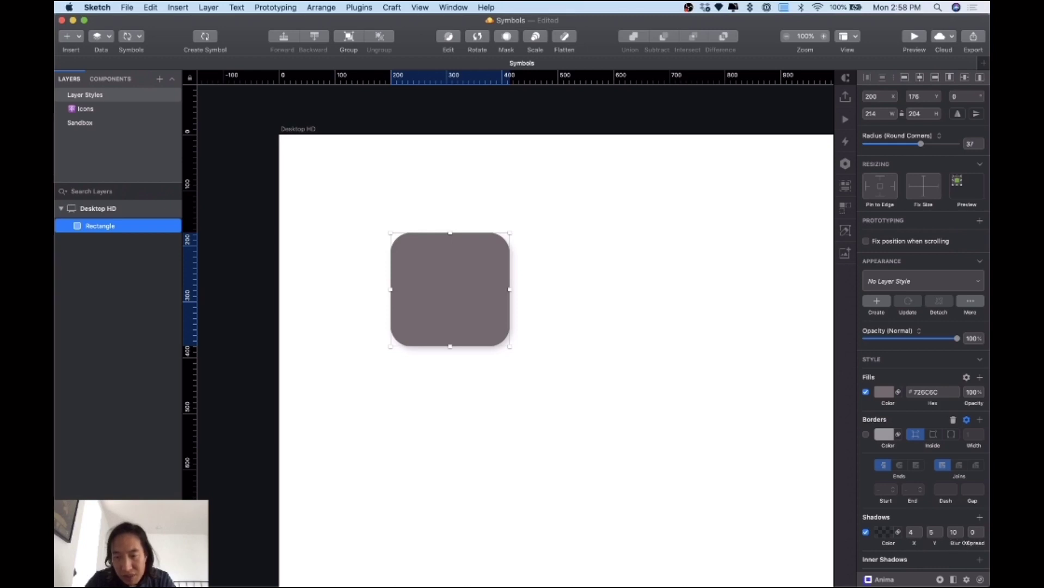
drag(971, 542, 972, 542)
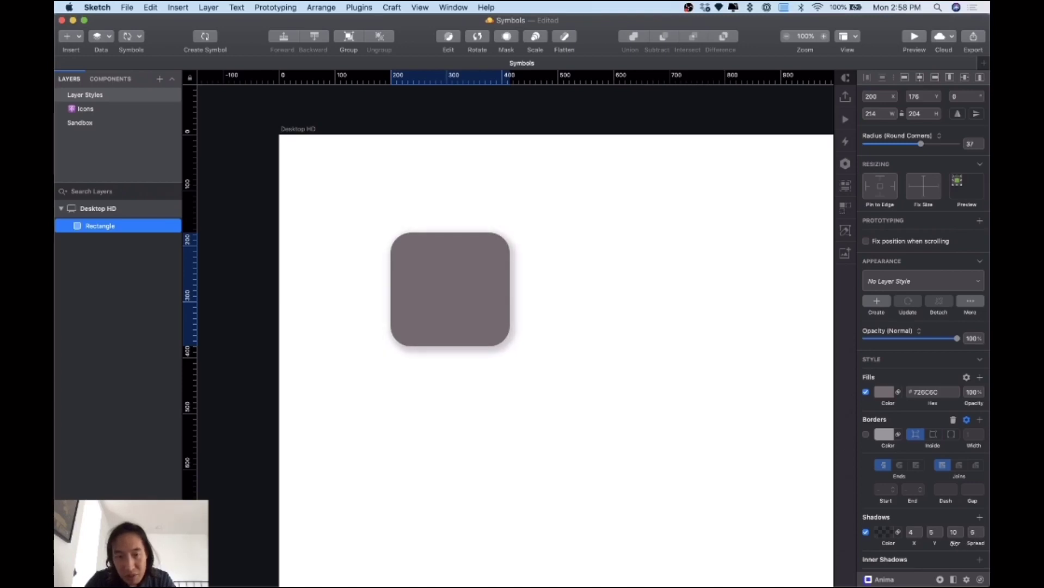
drag(954, 543, 955, 543)
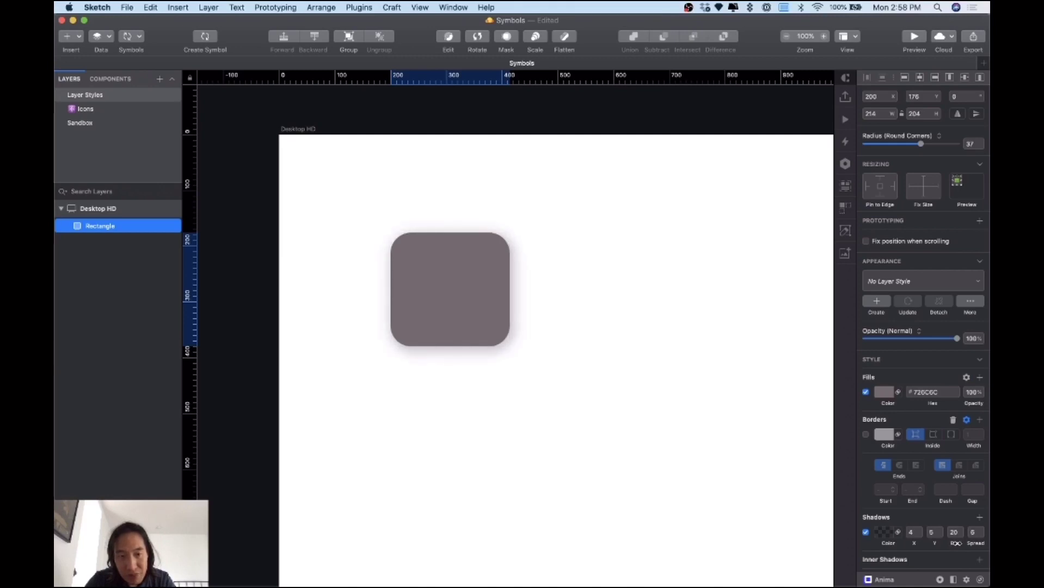
click(620, 449)
scroll(595, 433, up, 3)
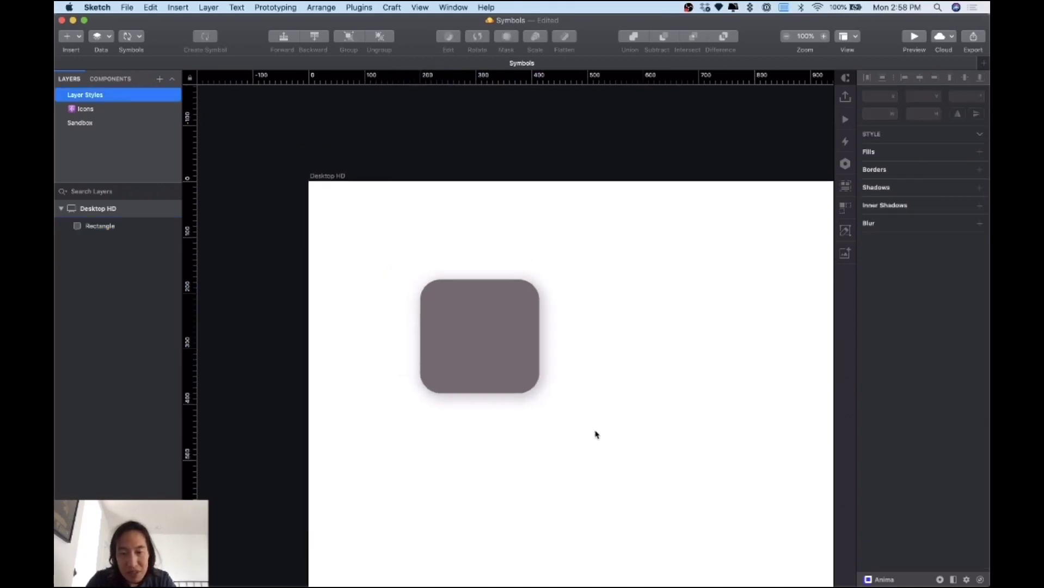
scroll(596, 434, up, 5)
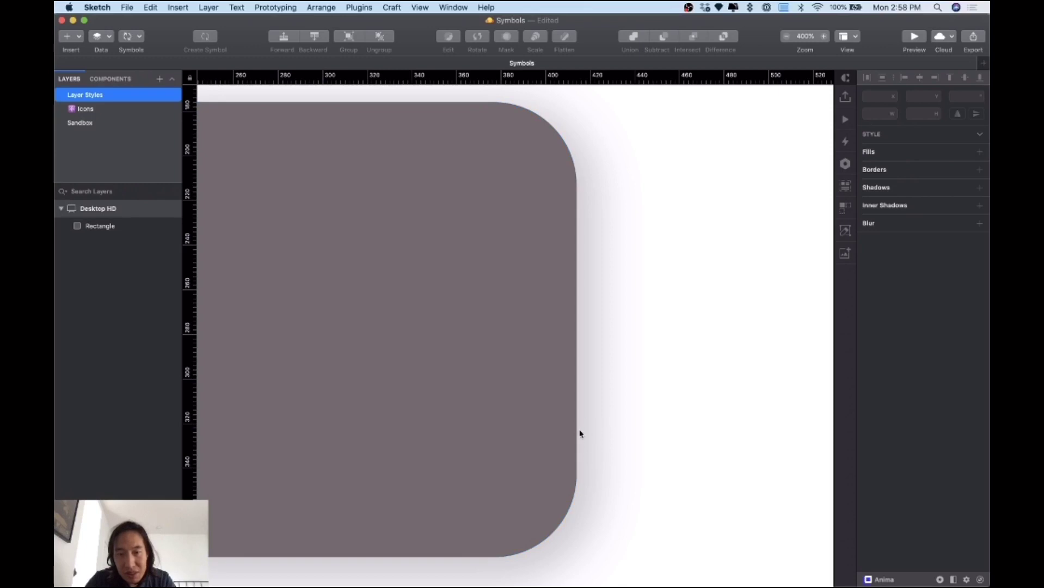
key(super+0)
Move the rounded rectangle left to about X 107 on the artboard to make room beside it.
click(475, 369)
drag(475, 369, 446, 352)
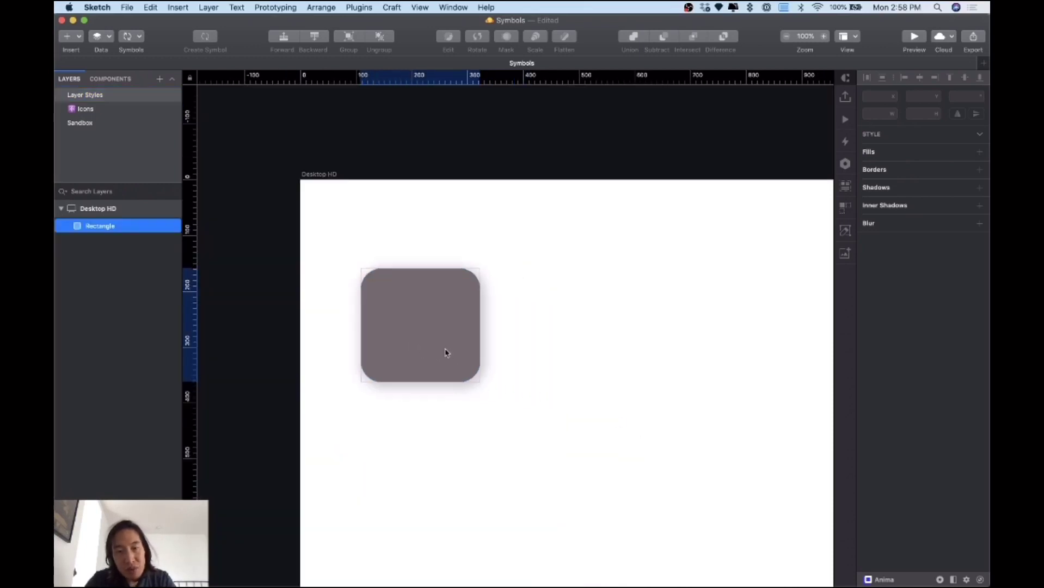
click(561, 353)
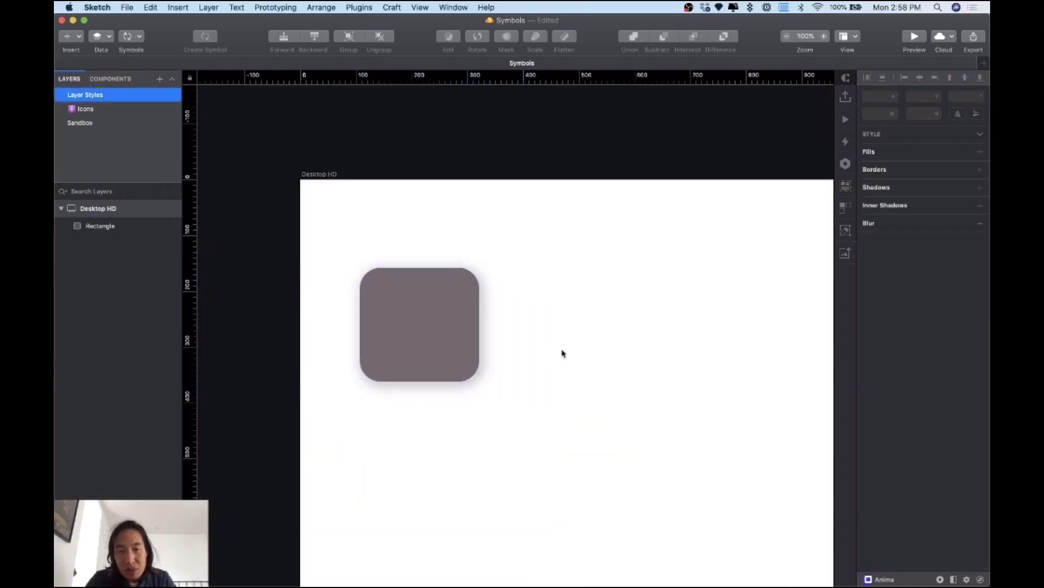
Draw a second rectangle about 203 by 188 to the right of the rounded one.
key(o)
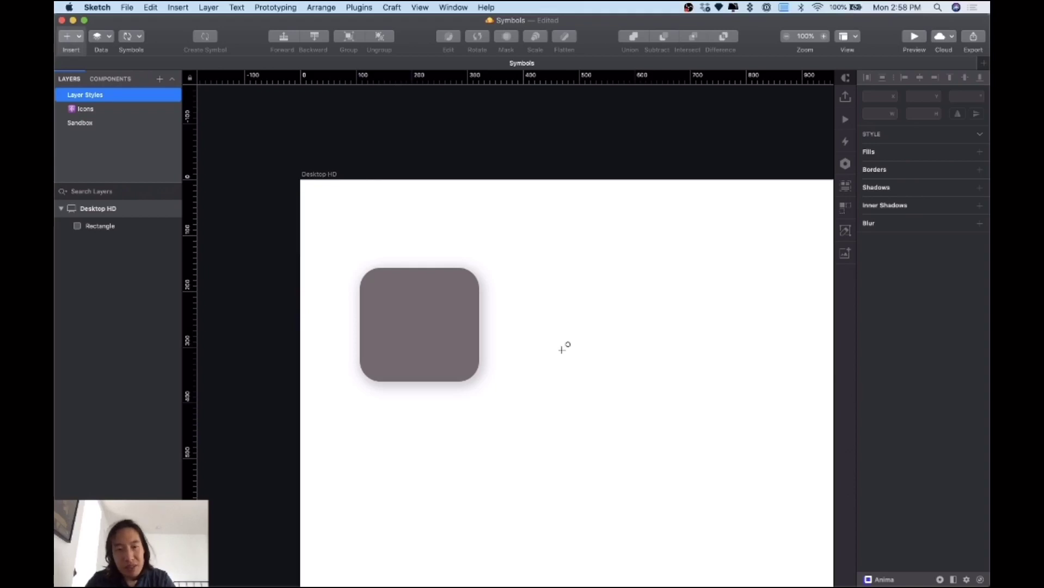
key(r)
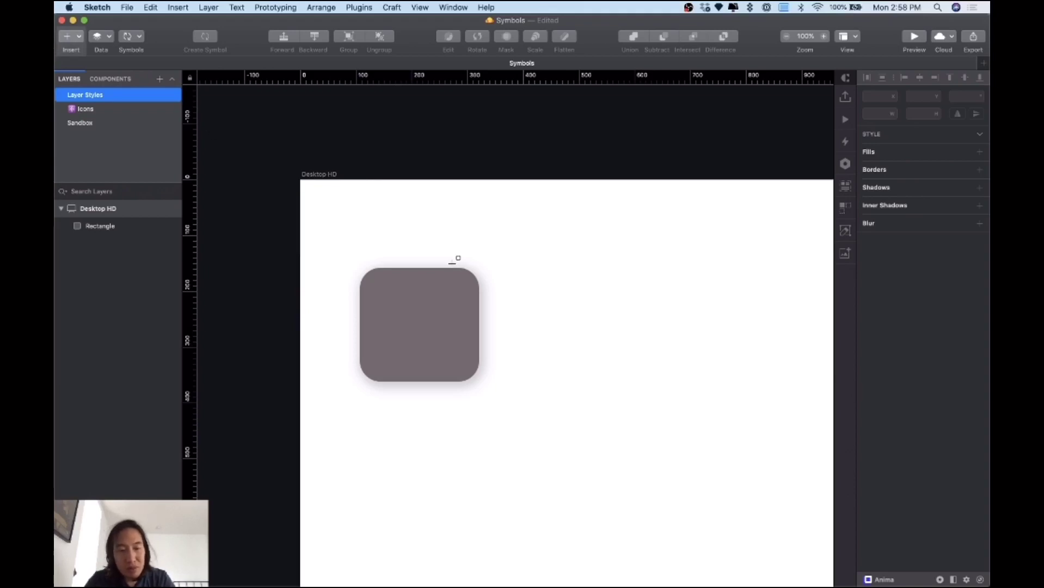
mouse_move(534, 273)
mouse_down()
mouse_move(600, 386)
mouse_move(659, 372)
mouse_move(647, 378)
mouse_up()
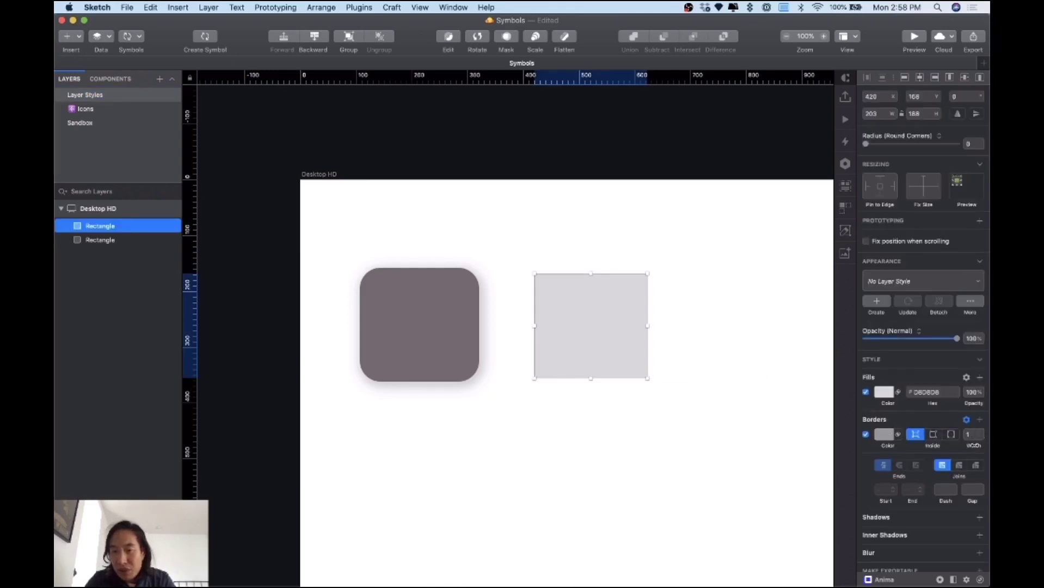
Set the new rectangle's border width to 10 and its border color to bright red FF2020.
click(971, 435)
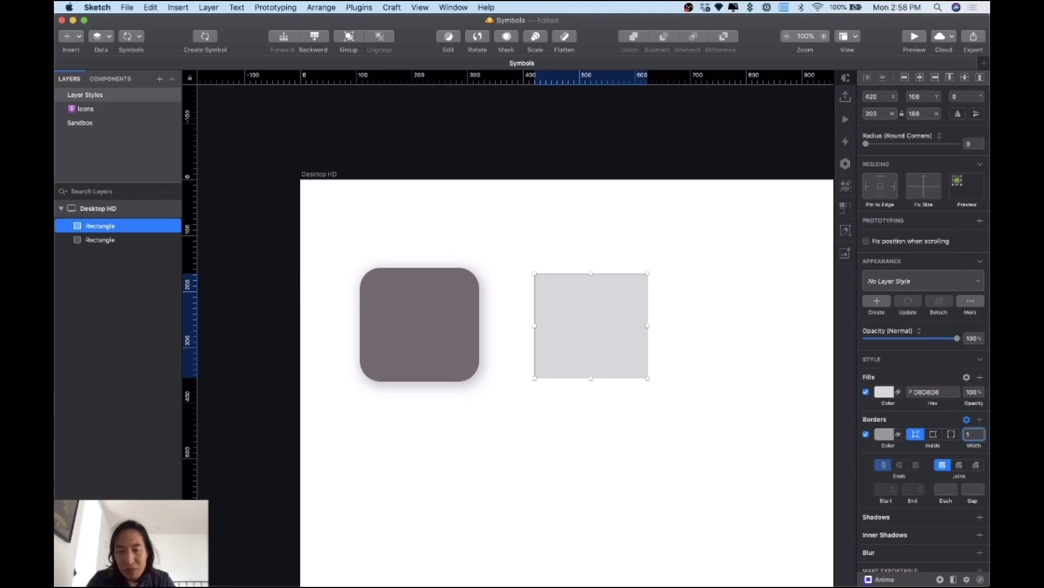
text(10)
key(Return)
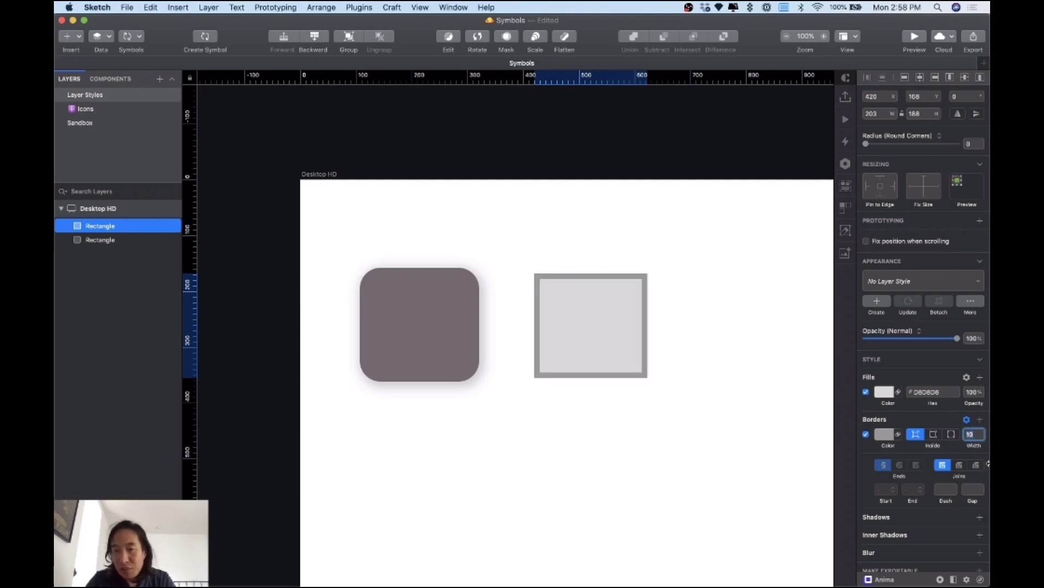
click(883, 433)
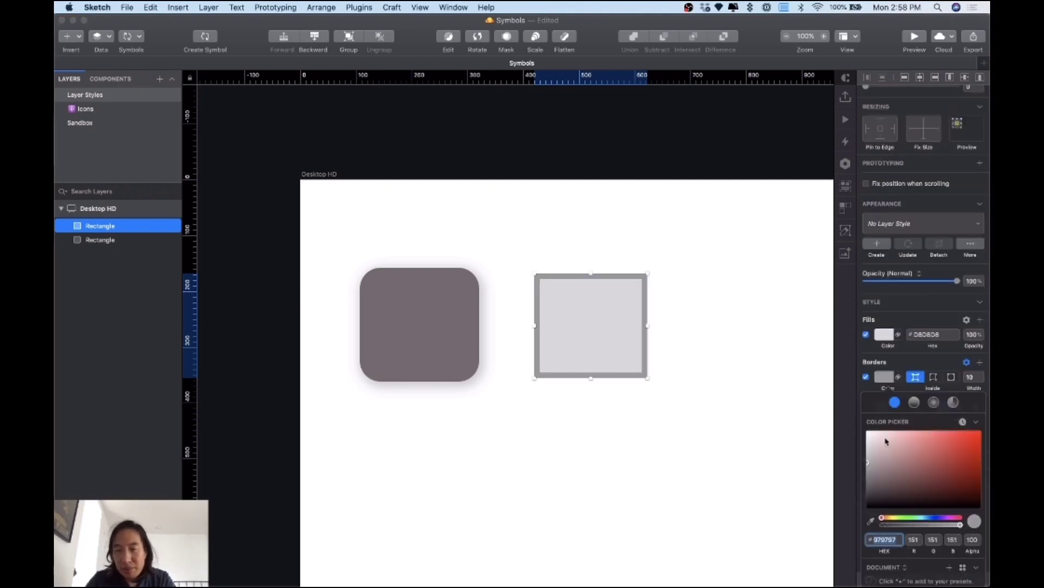
drag(885, 441, 965, 431)
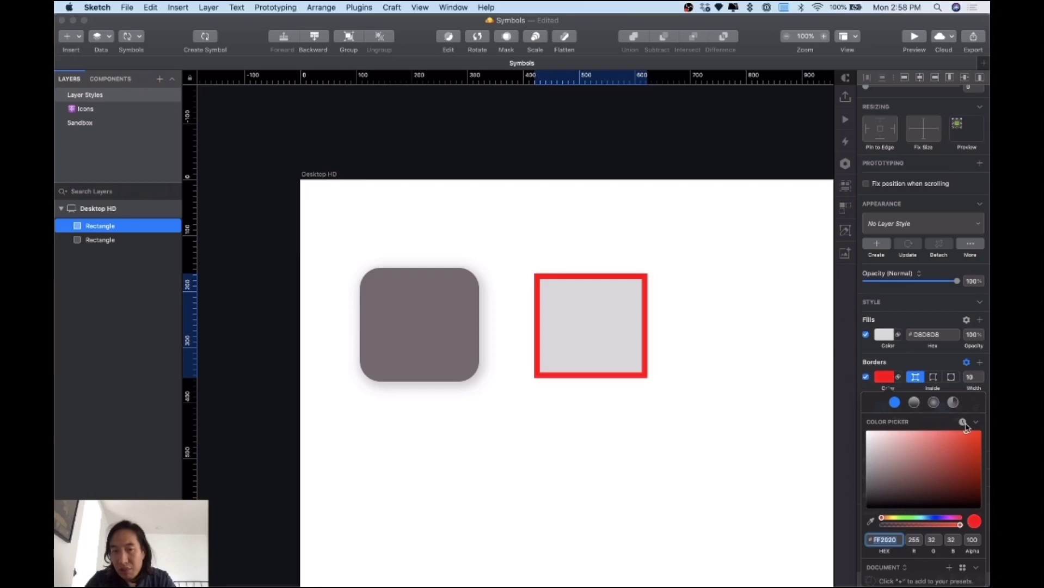
click(875, 351)
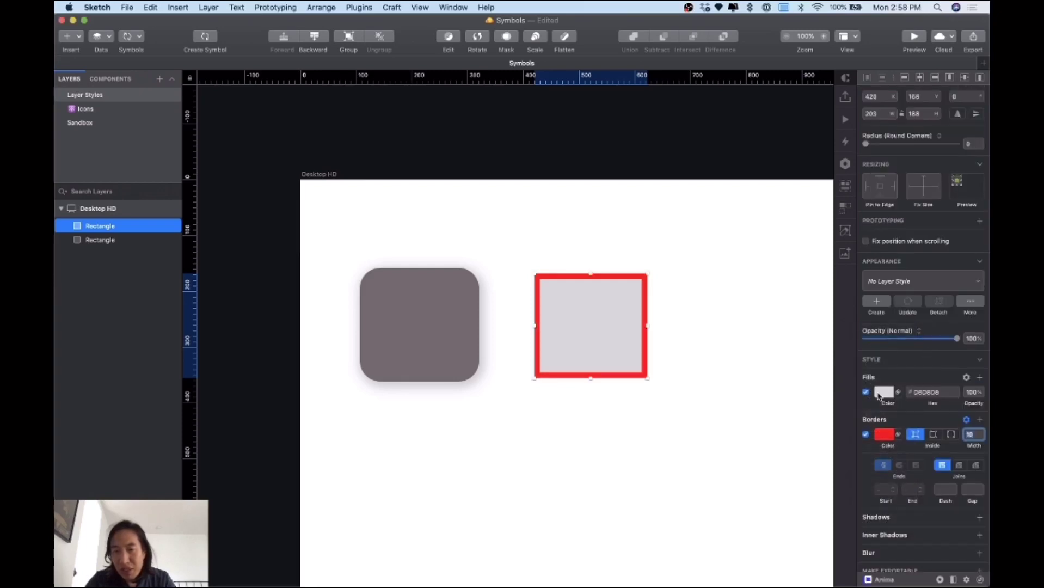
Change the new rectangle's fill color to a dark red.
click(878, 394)
drag(918, 451, 954, 458)
click(598, 351)
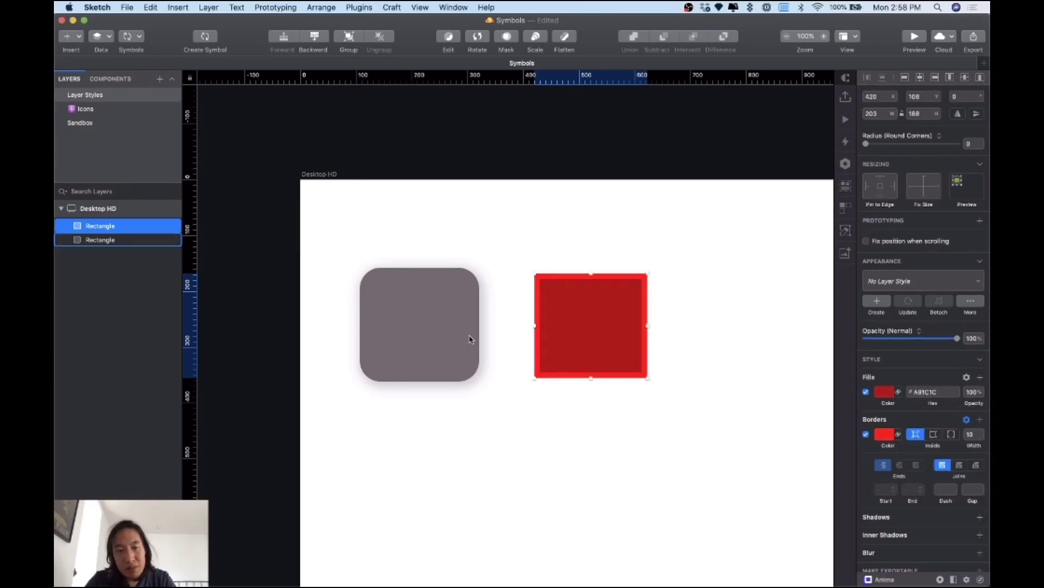
Move the rounded rectangle to about X 97, Y 95 and the red one to about X 423, Y 111.
click(451, 335)
click(593, 335)
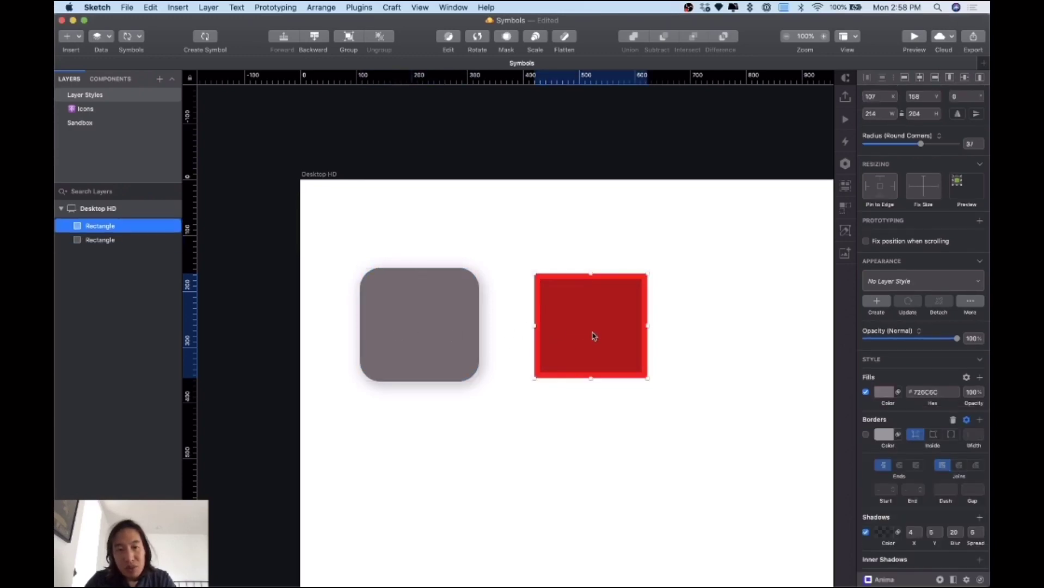
drag(589, 323, 589, 308)
click(431, 298)
drag(430, 299, 428, 268)
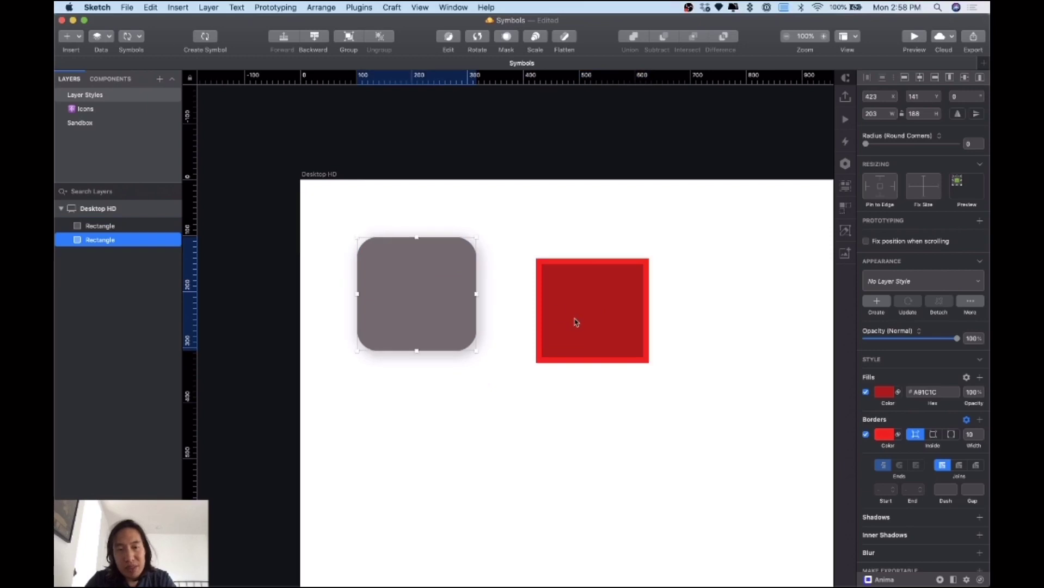
drag(578, 309, 578, 292)
click(464, 317)
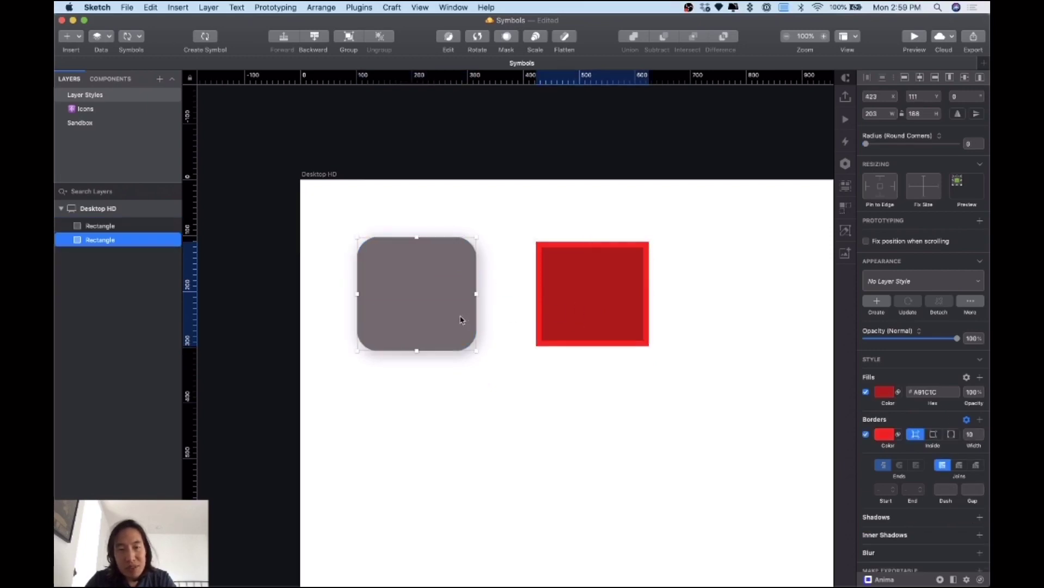
drag(457, 309, 454, 305)
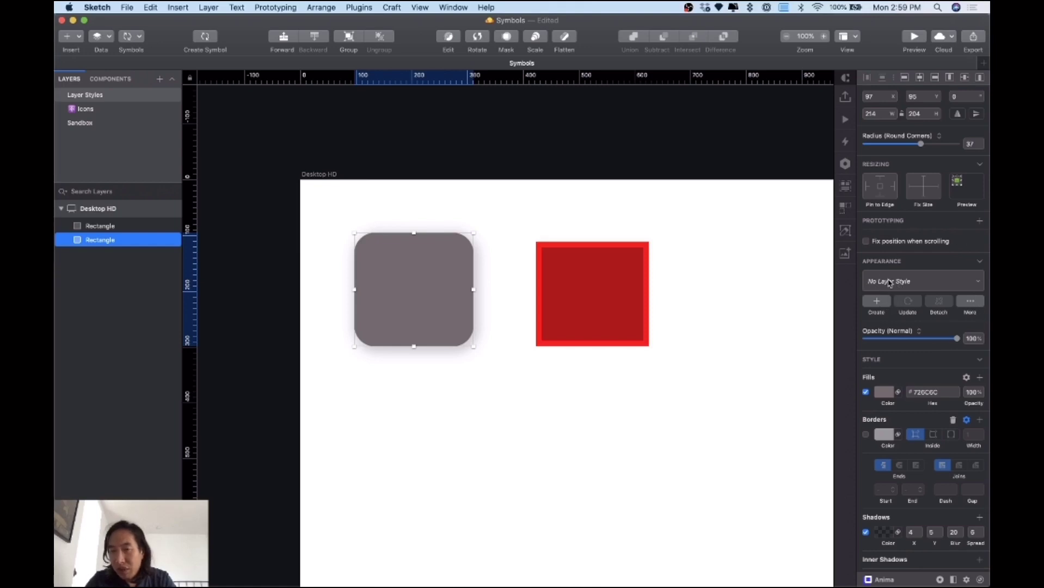
Check which layer styles are available for the rounded rectangle.
click(921, 282)
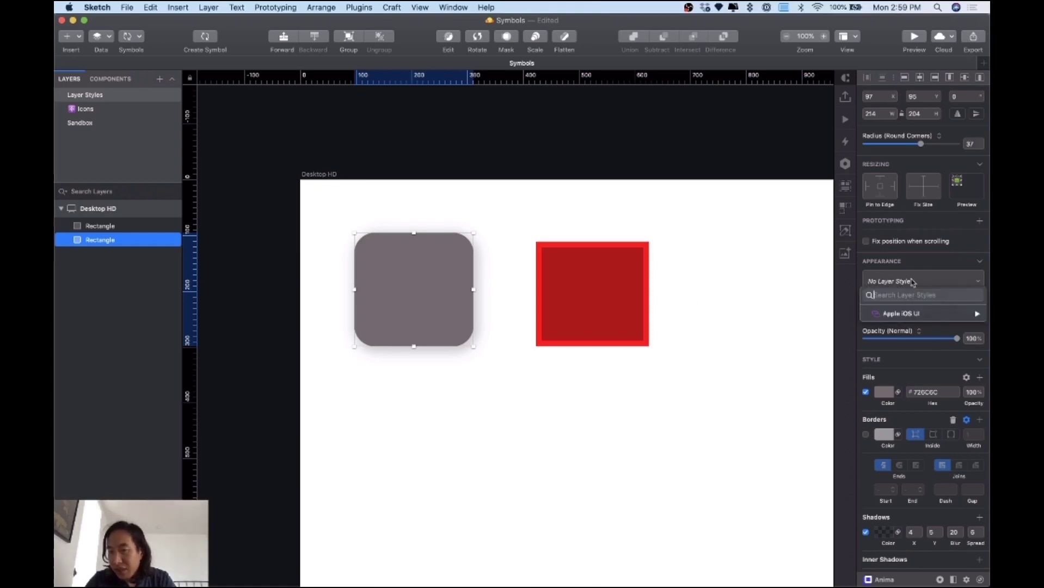
click(920, 274)
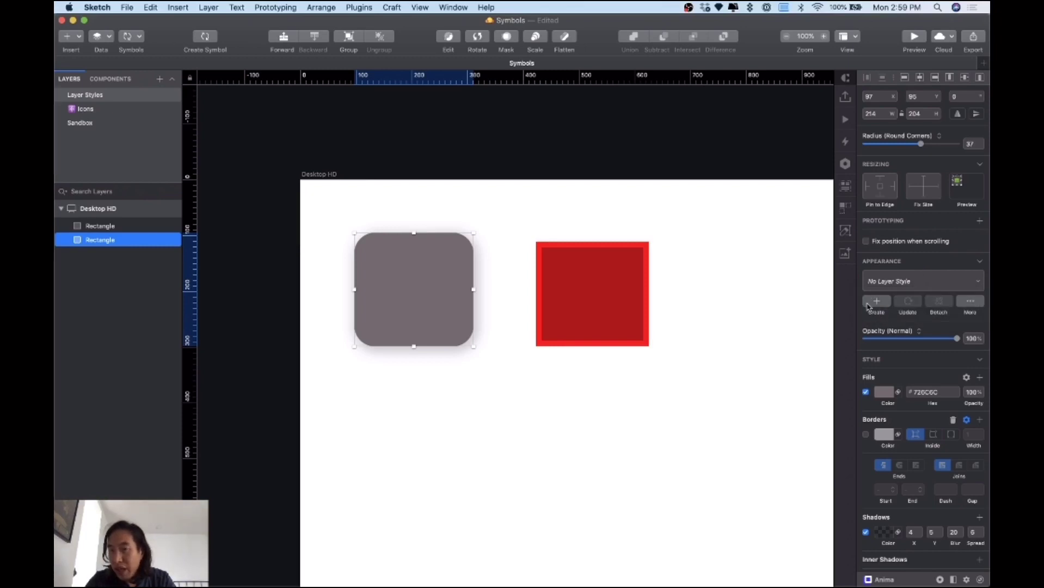
click(626, 356)
click(425, 322)
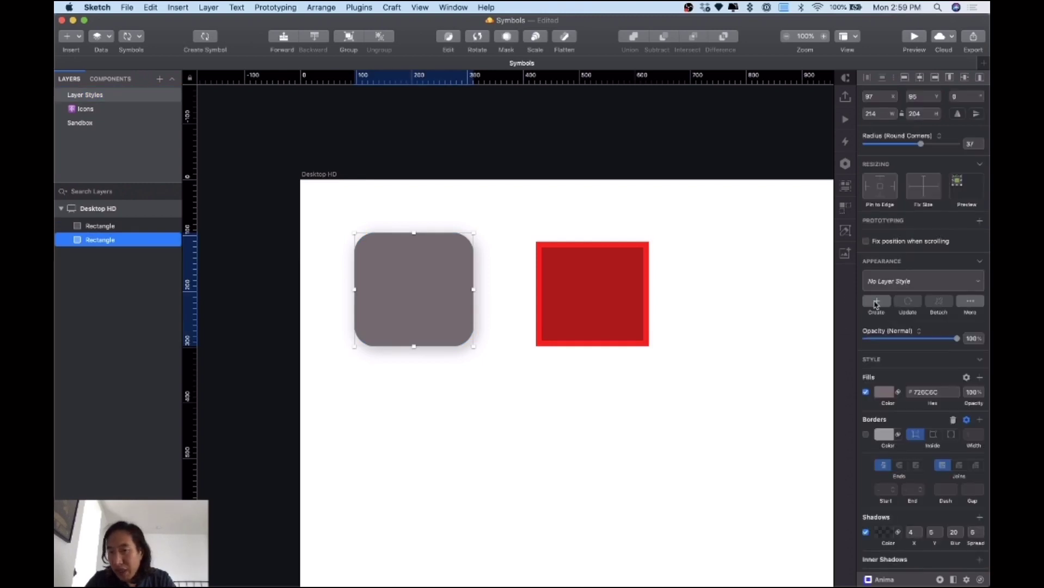
Rename the rounded rectangle's layer to "Rounded Shadow".
click(102, 226)
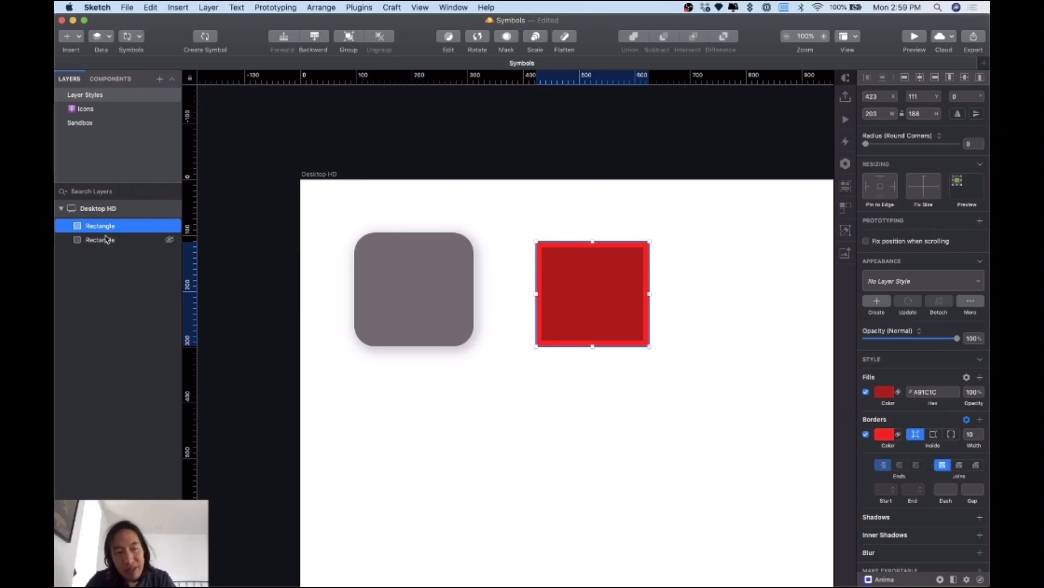
click(106, 242)
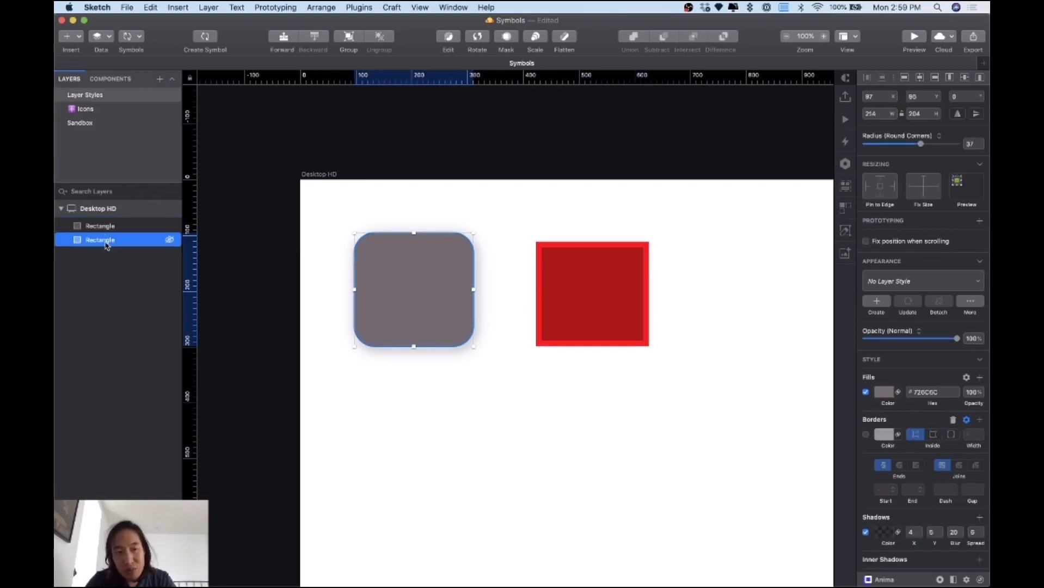
double_click(106, 241)
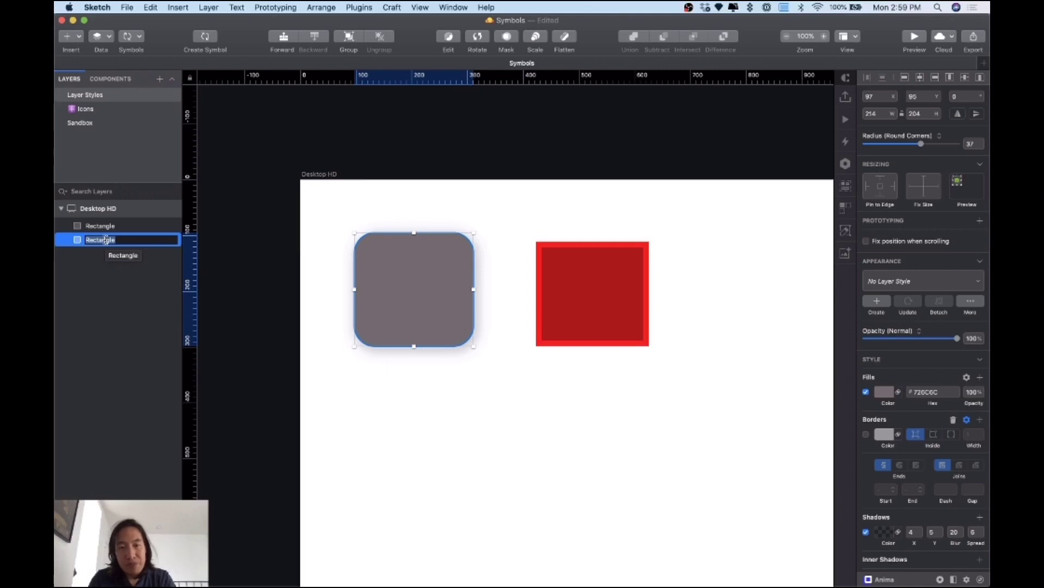
text(Rounded)
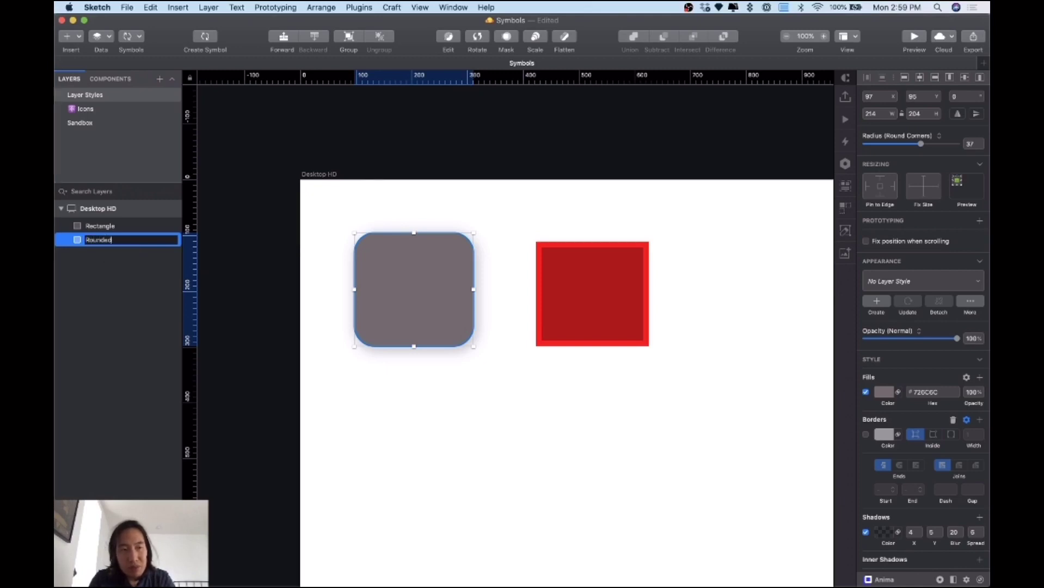
text( Shadow)
key(Return)
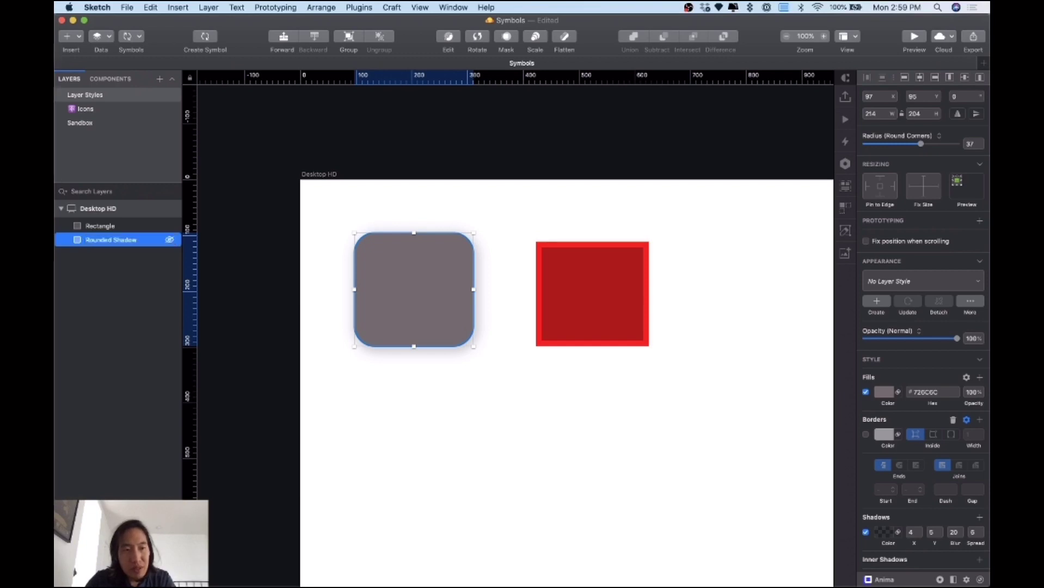
Rename the red rectangle's layer to "Sharpy Border" and select the rounded rectangle.
click(102, 225)
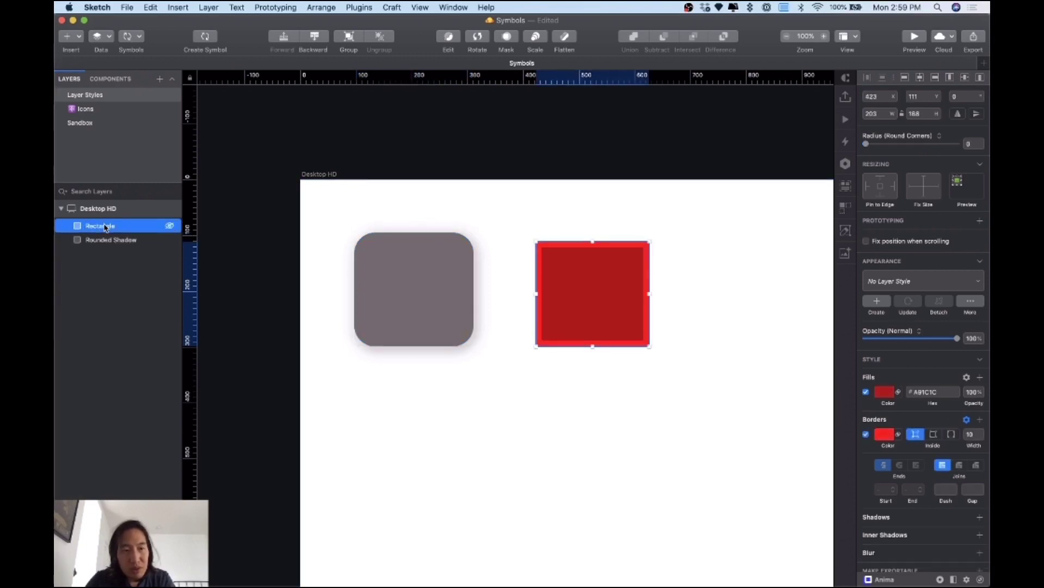
double_click(103, 225)
text(S)
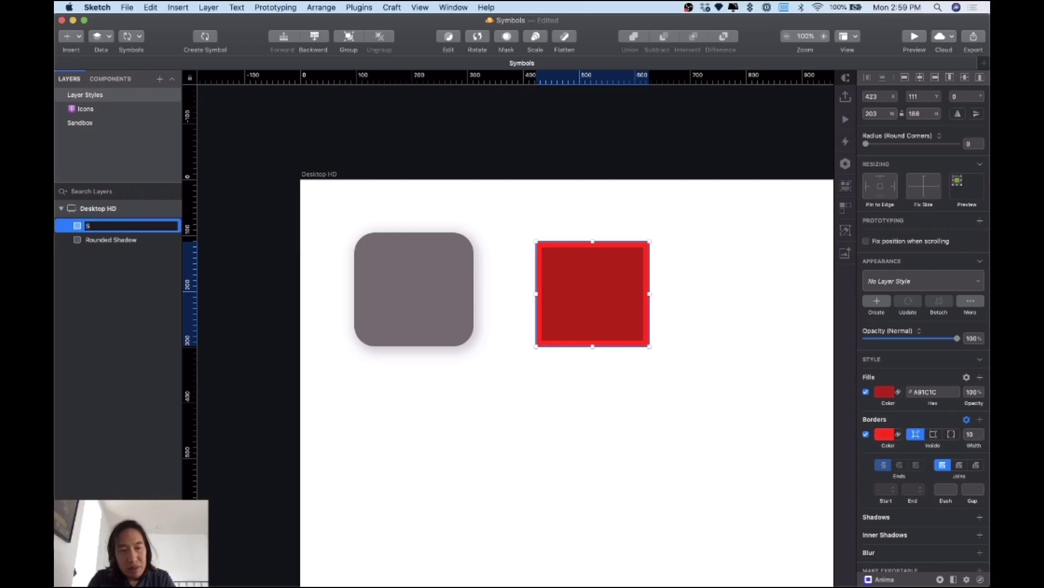
text(harp)
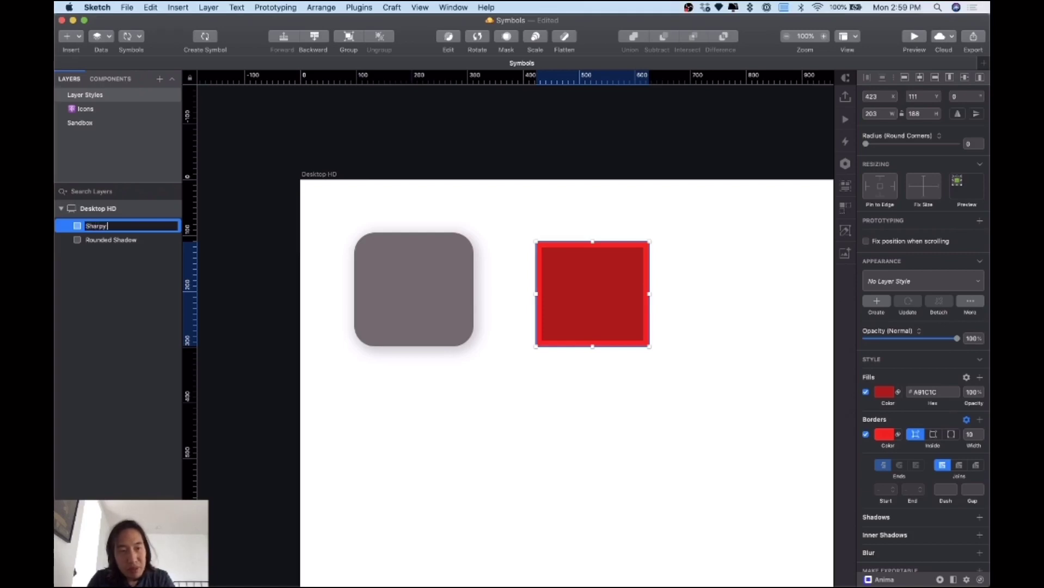
text(y)
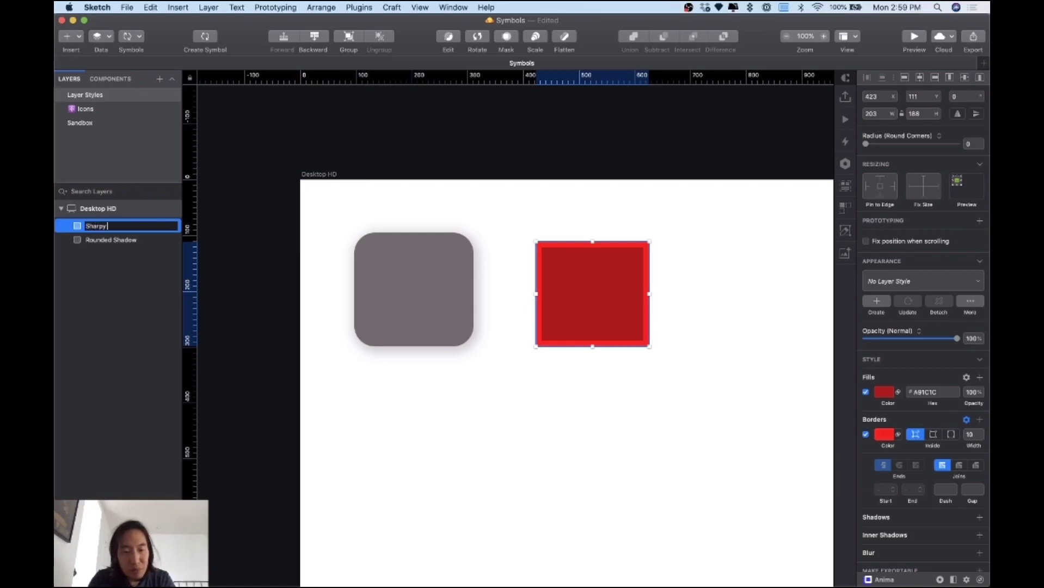
text( Border)
key(Return)
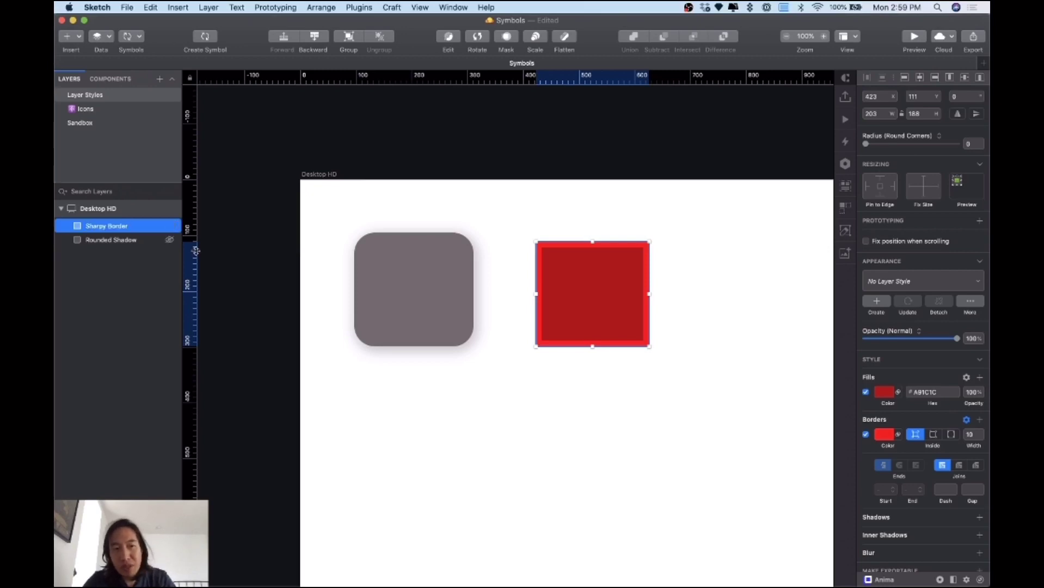
click(436, 323)
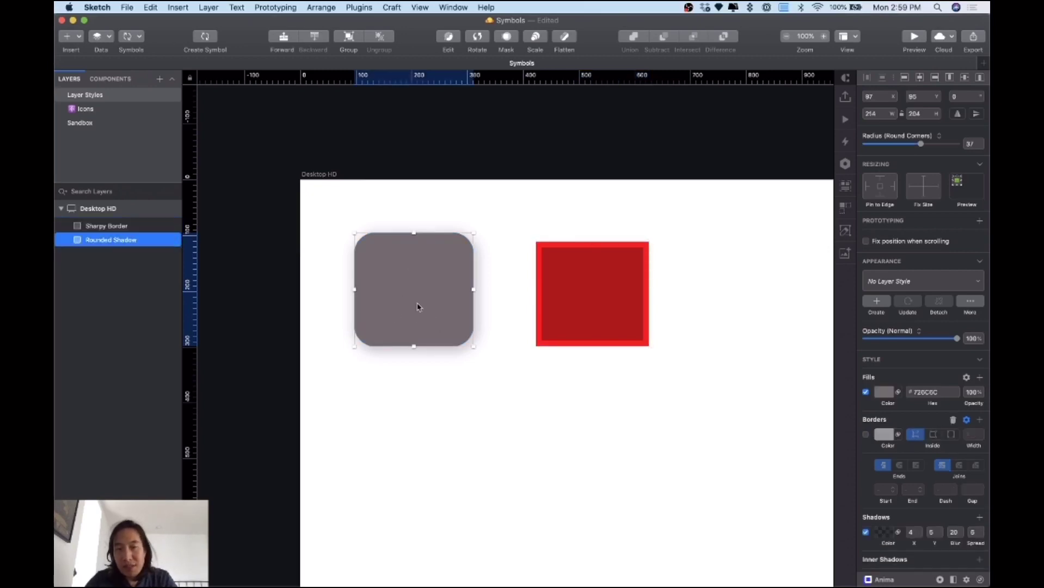
Create a layer style named "Rounded Shadow" from the rounded rectangle.
click(882, 305)
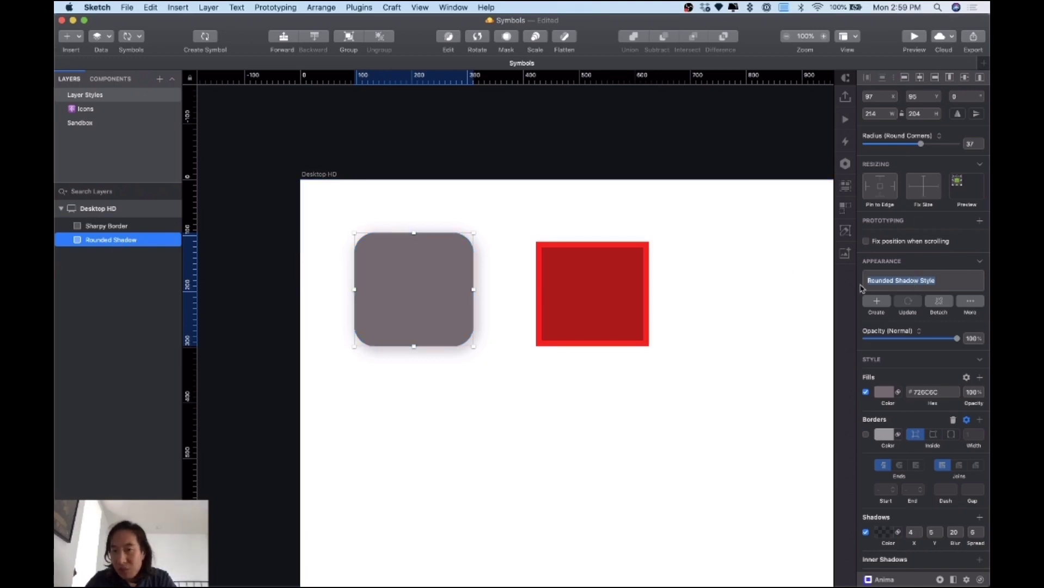
click(931, 281)
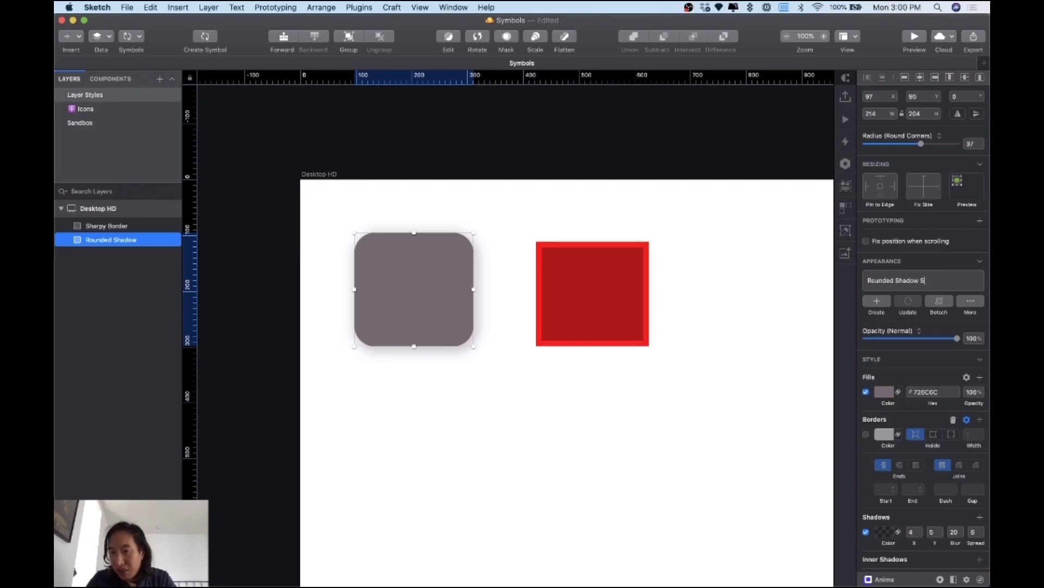
Create a layer style named "Sharpy Border" from the red rectangle.
click(107, 226)
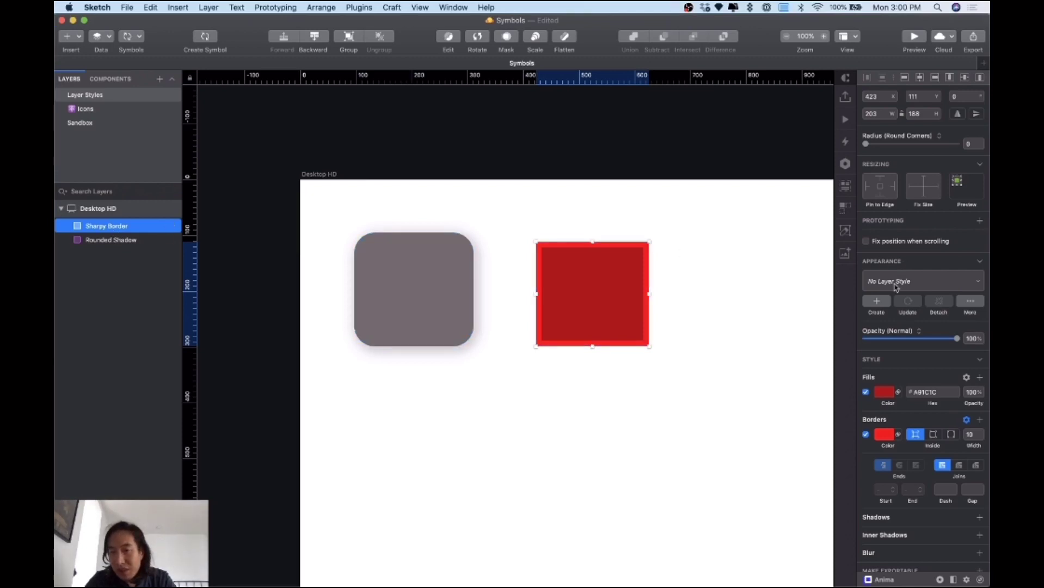
click(876, 303)
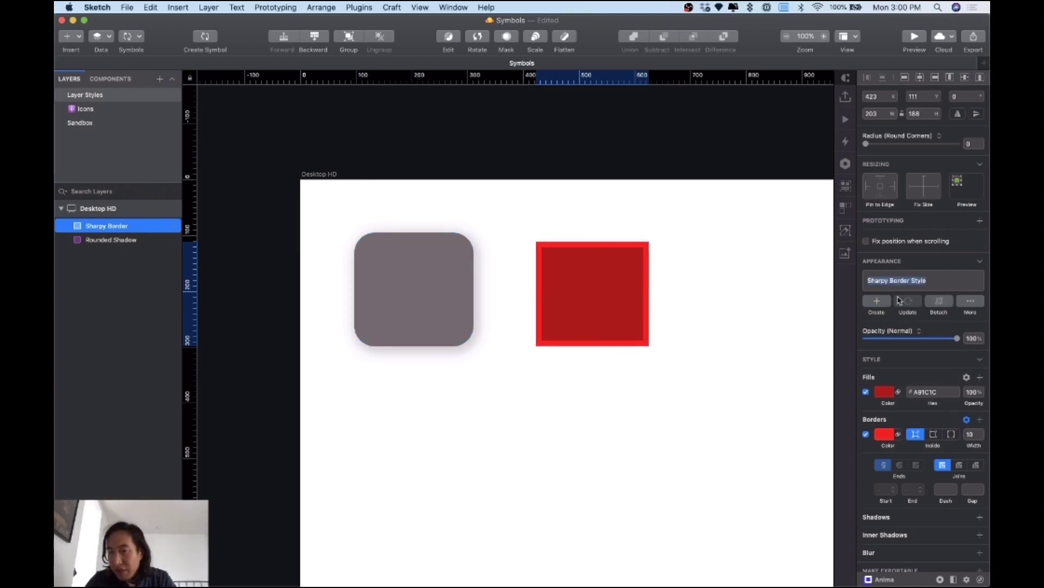
key(Return)
click(918, 283)
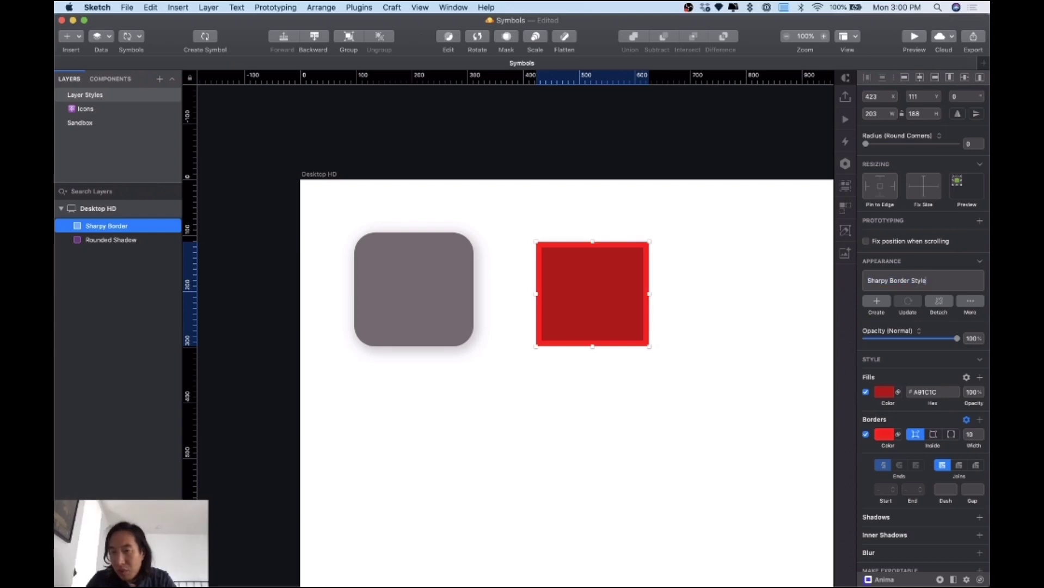
key(Delete)
key(Delete)
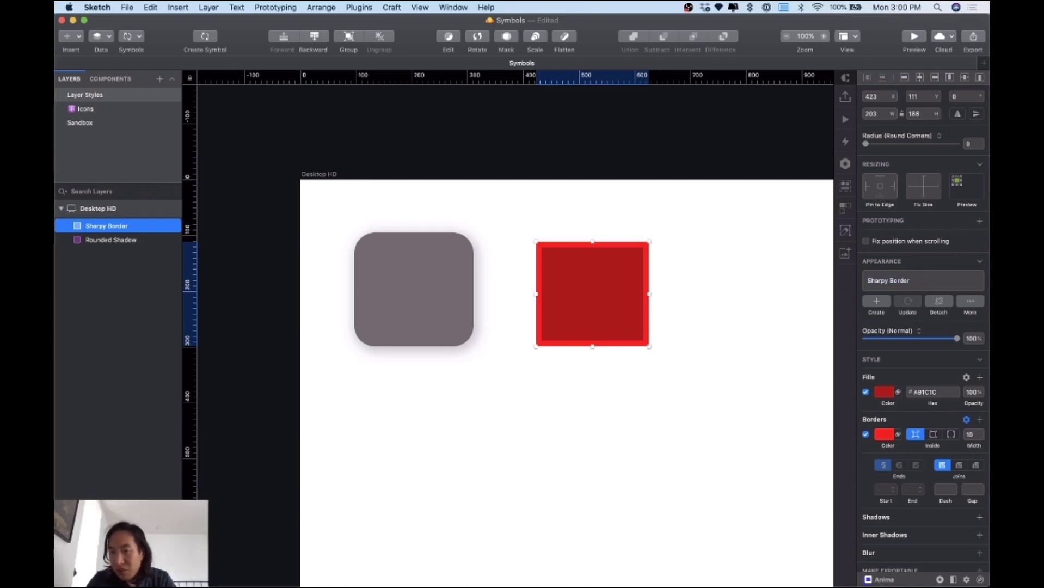
key(Return)
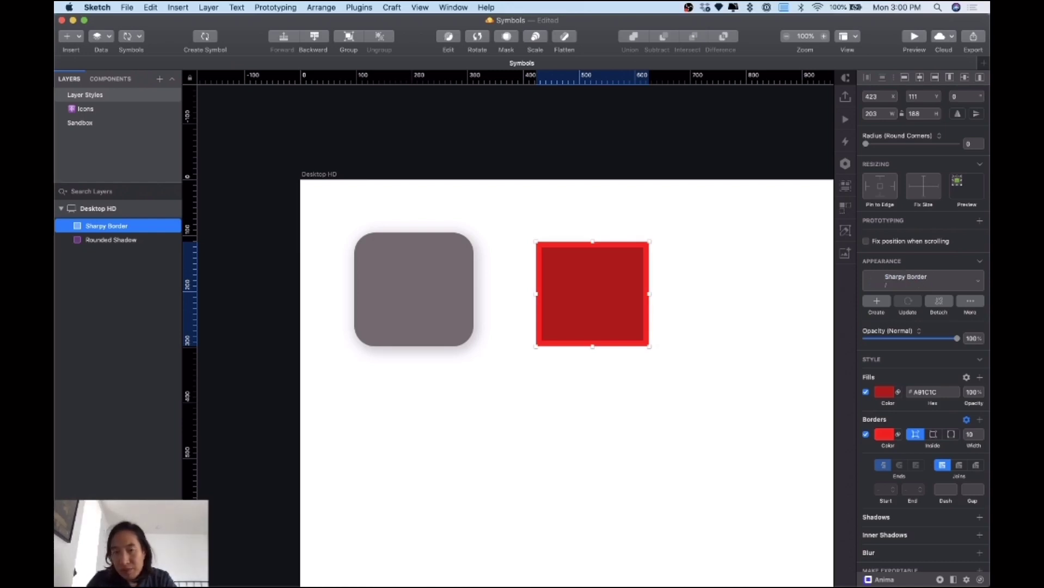
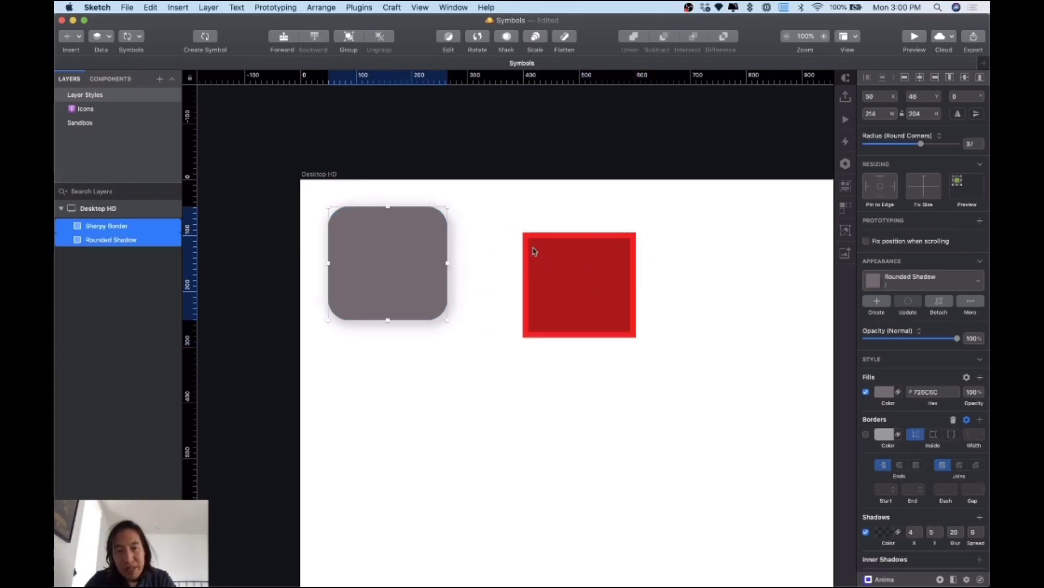
Check the layer styles available for the red rectangle, and look through the document's symbol, text style and layer style components.
click(918, 283)
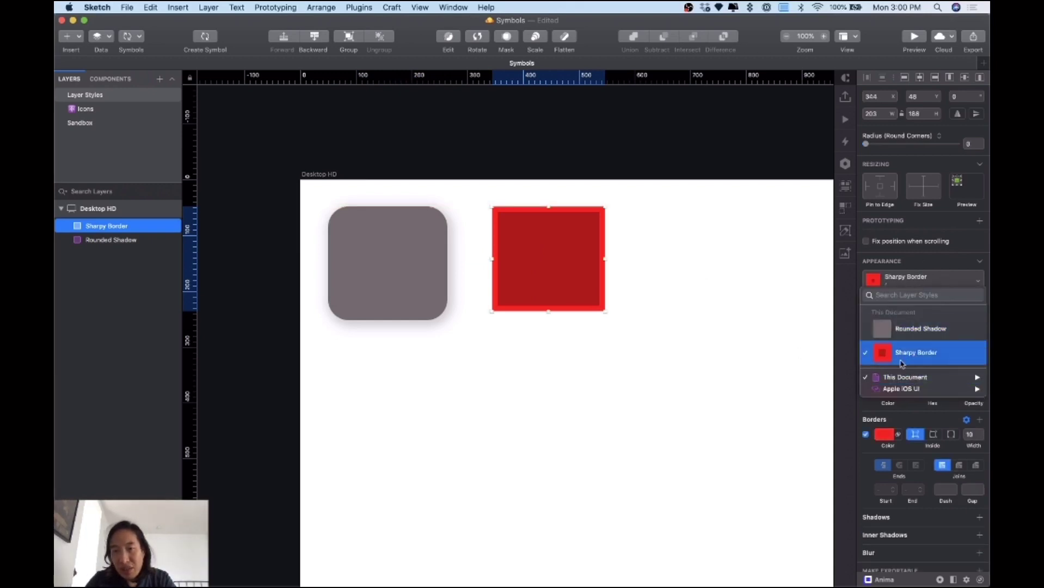
click(759, 378)
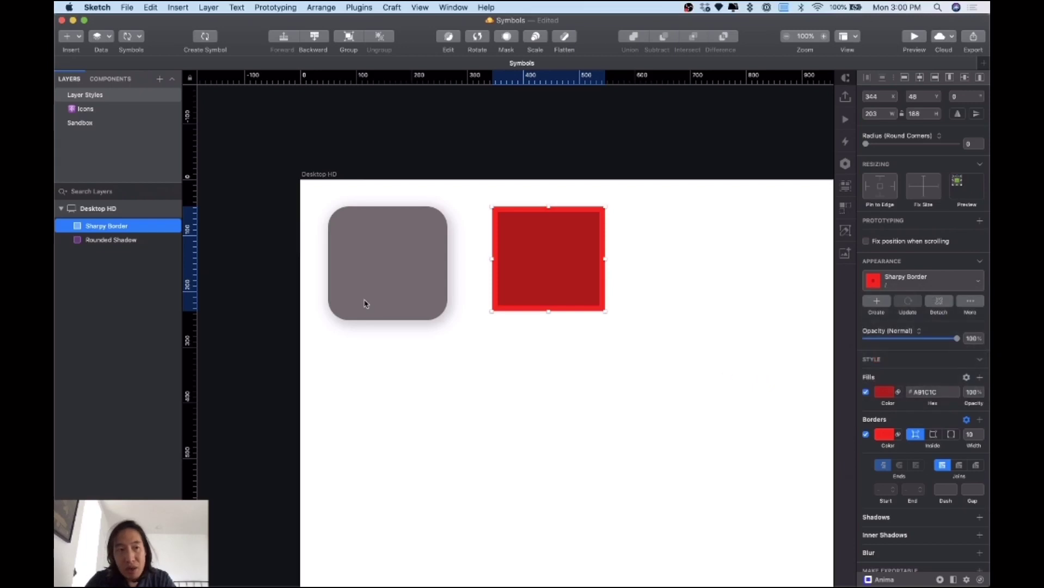
click(114, 80)
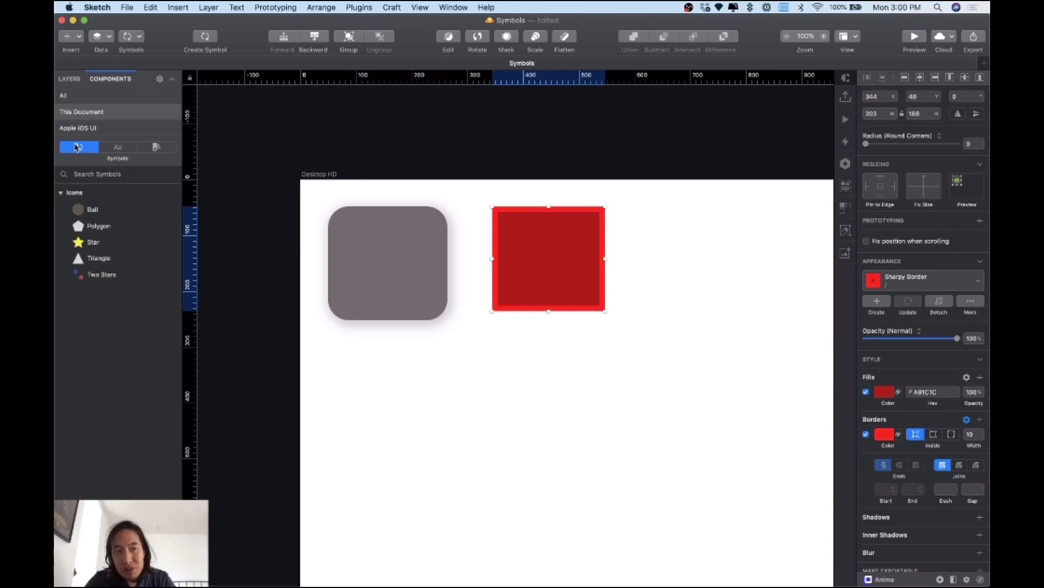
click(154, 150)
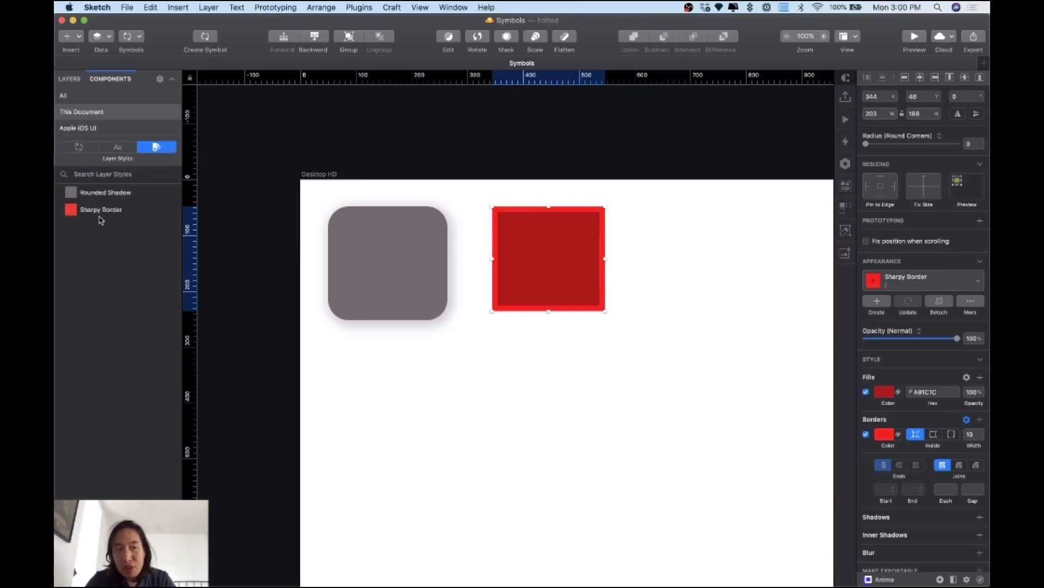
click(119, 146)
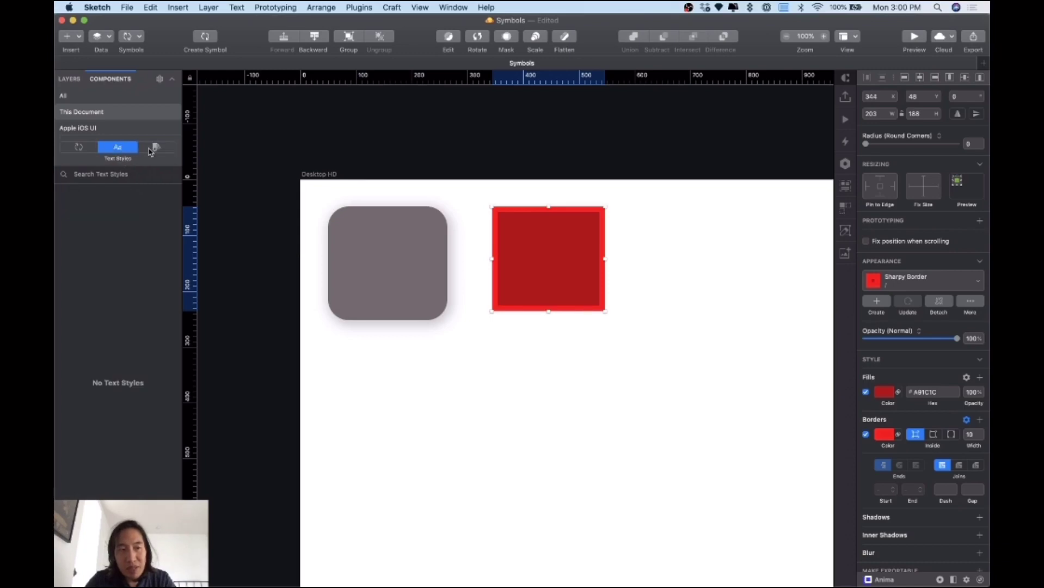
click(158, 147)
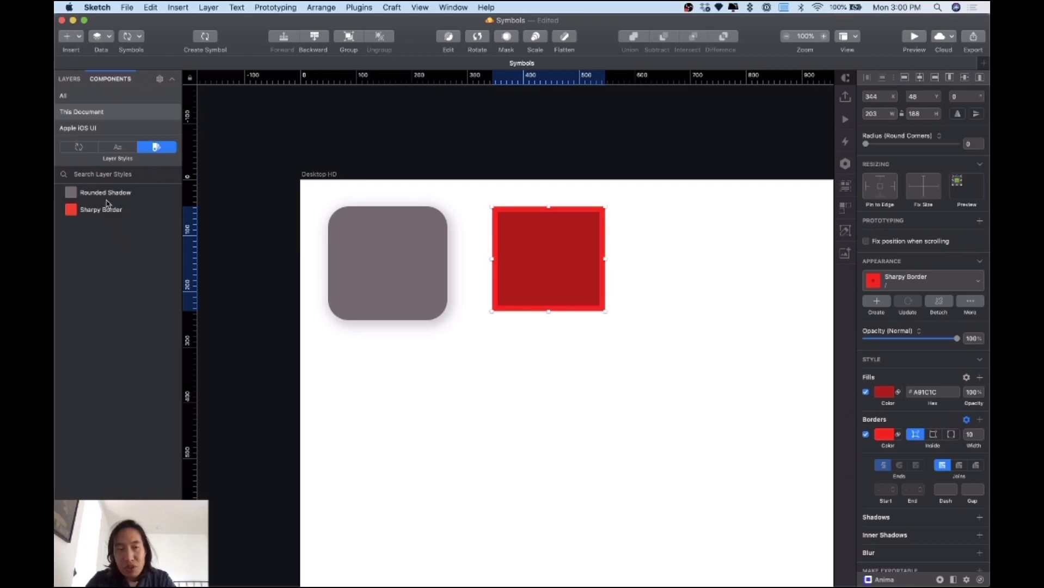
Move the rounded and red rectangles closer together near the artboard's upper-left corner and deselect them.
click(419, 275)
drag(540, 263, 518, 270)
drag(427, 289, 426, 273)
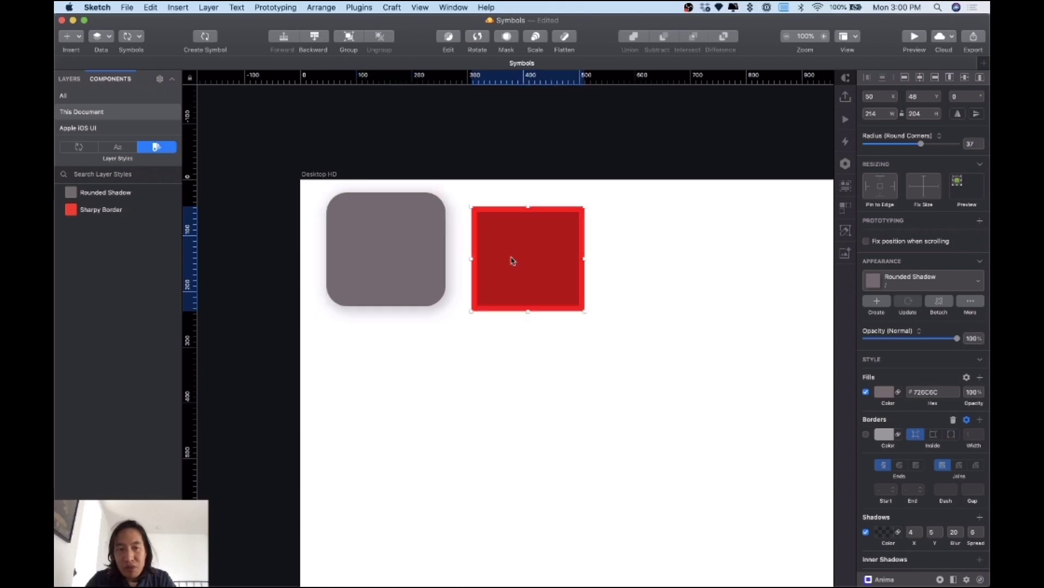
drag(513, 261, 508, 252)
click(396, 389)
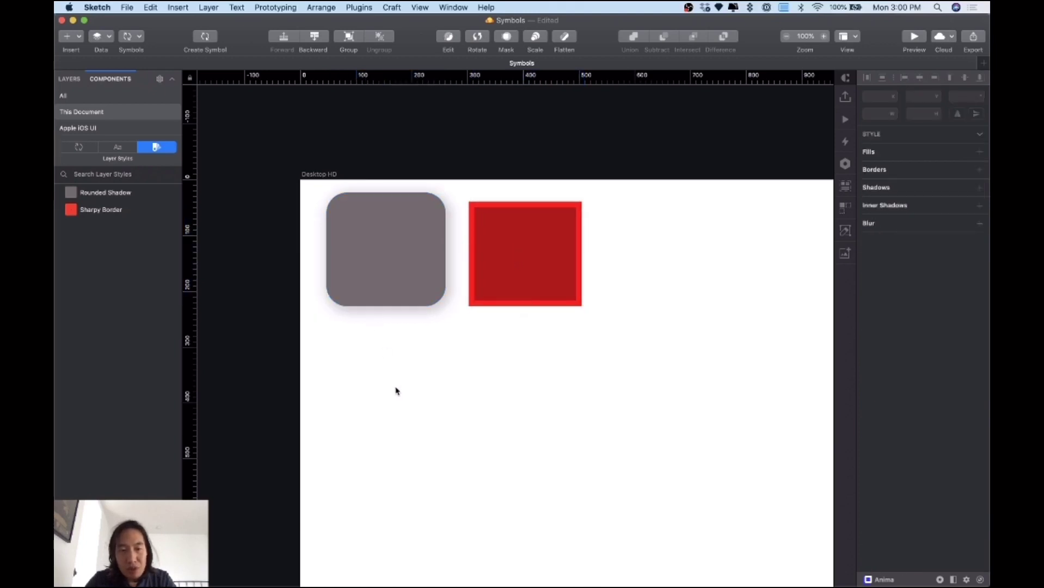
Draw a rectangle about 300 by 53 px below the two shapes and apply the Rounded Shadow layer style to it.
key(r)
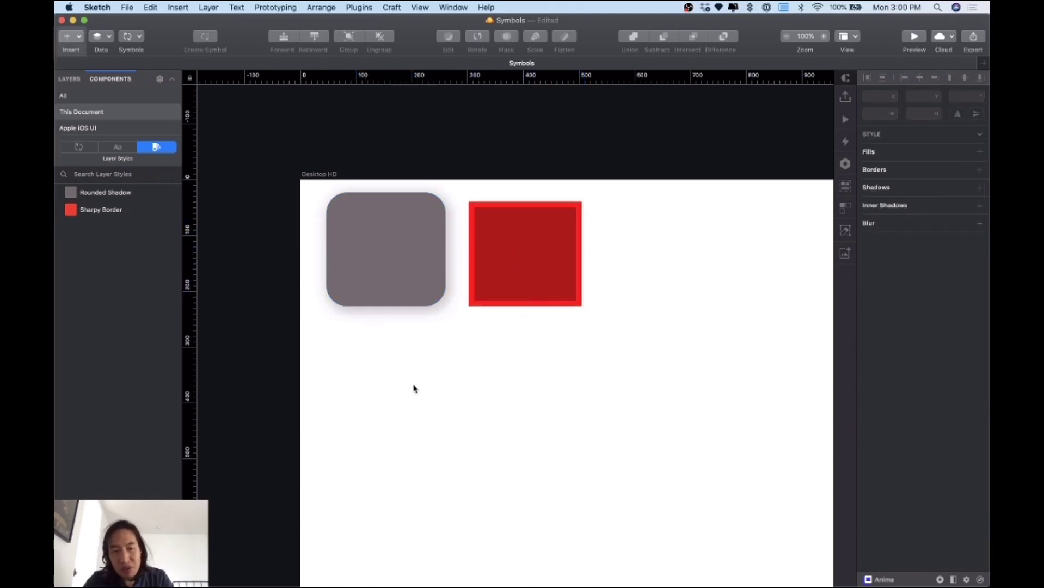
mouse_move(445, 363)
mouse_down()
mouse_move(575, 414)
mouse_move(613, 392)
mouse_move(575, 405)
mouse_up()
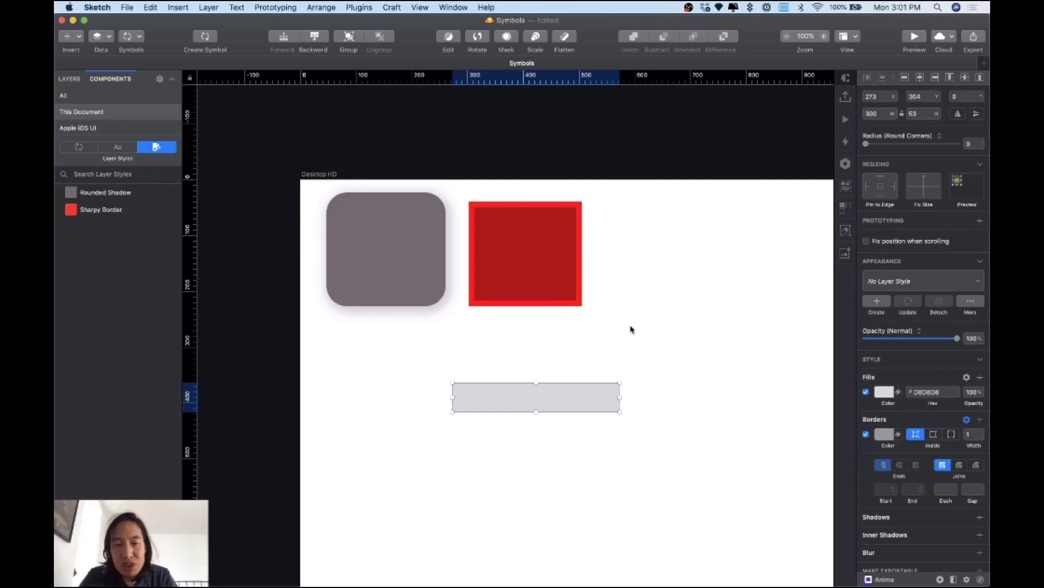
click(897, 285)
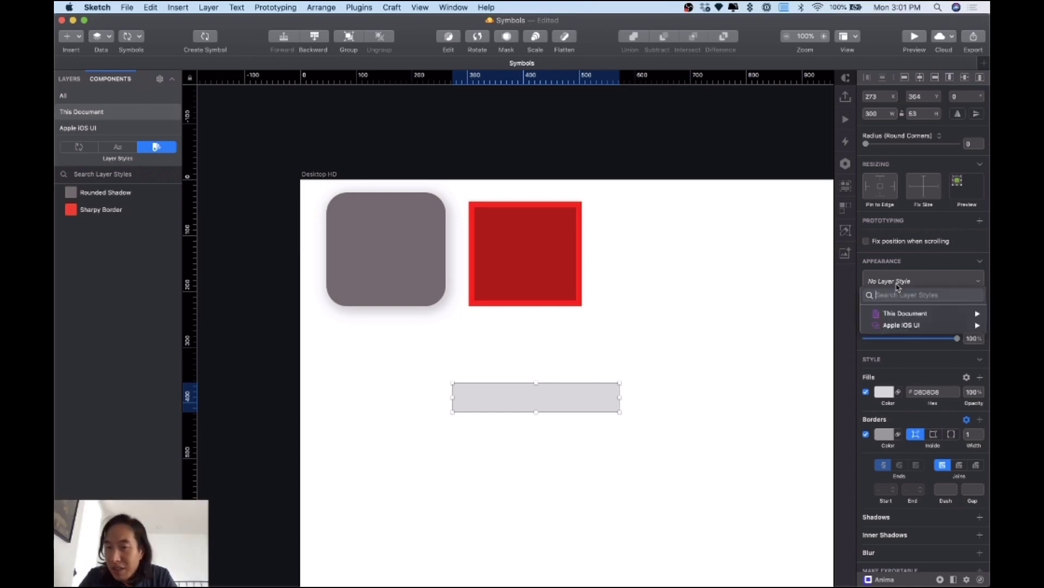
mouse_move(892, 313)
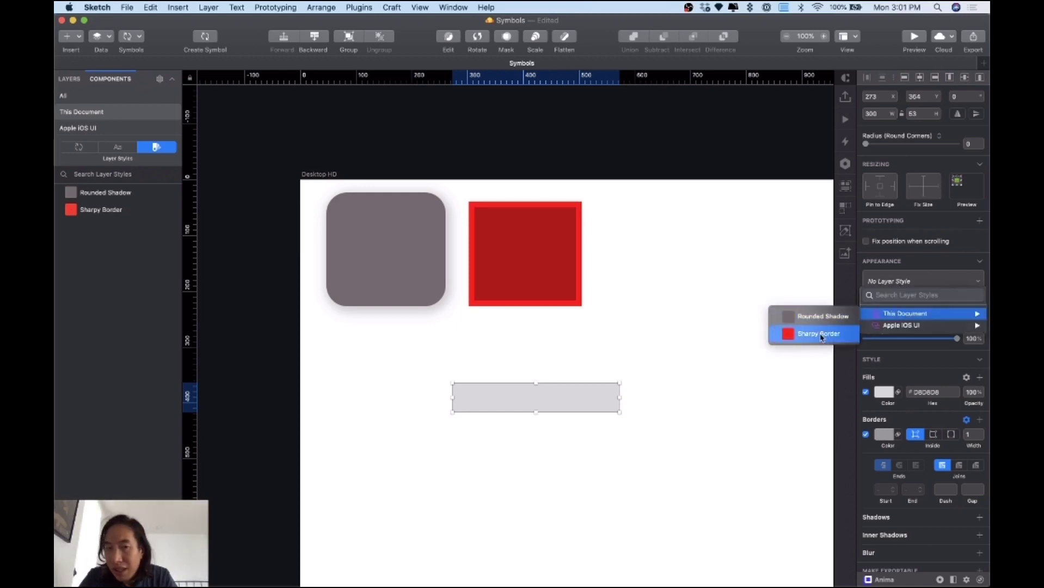
click(818, 316)
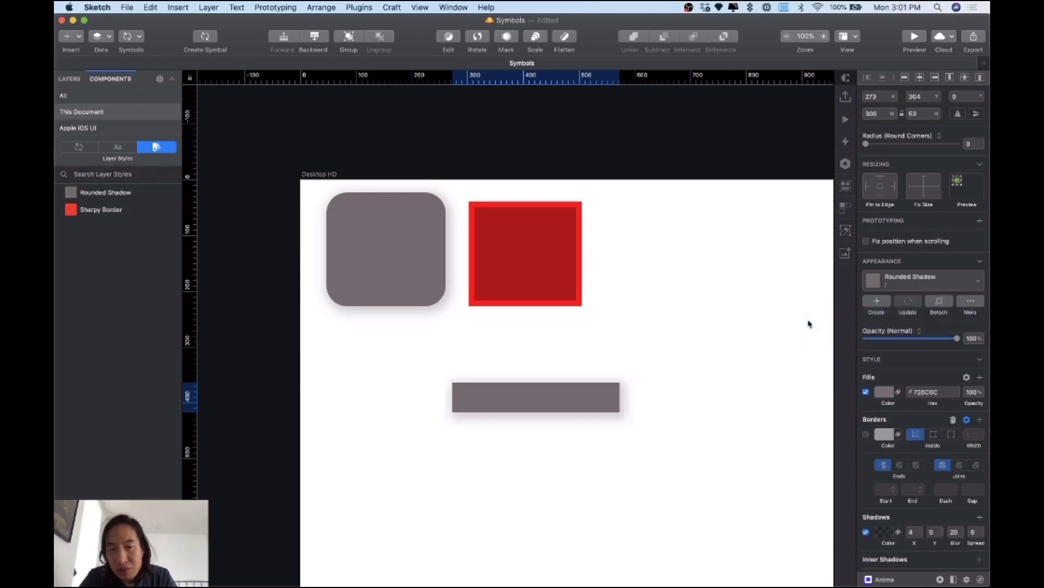
click(720, 365)
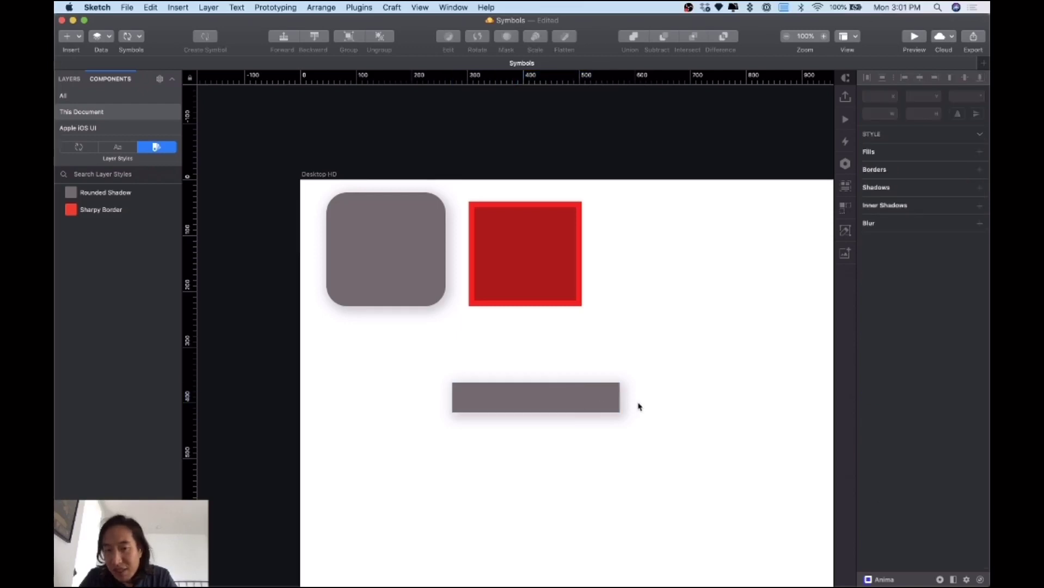
Move the thin rectangle to about X 302, Y 350 and the rounded rectangle to about X 45, Y 39.
mouse_move(593, 401)
mouse_down()
mouse_move(583, 396)
mouse_move(603, 393)
mouse_move(578, 396)
mouse_up()
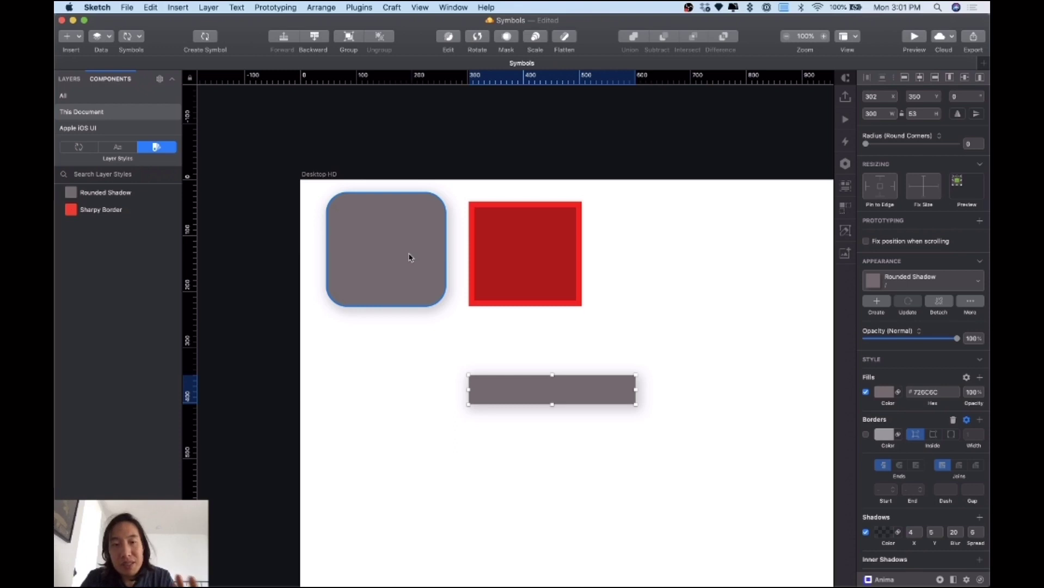
drag(419, 288, 417, 297)
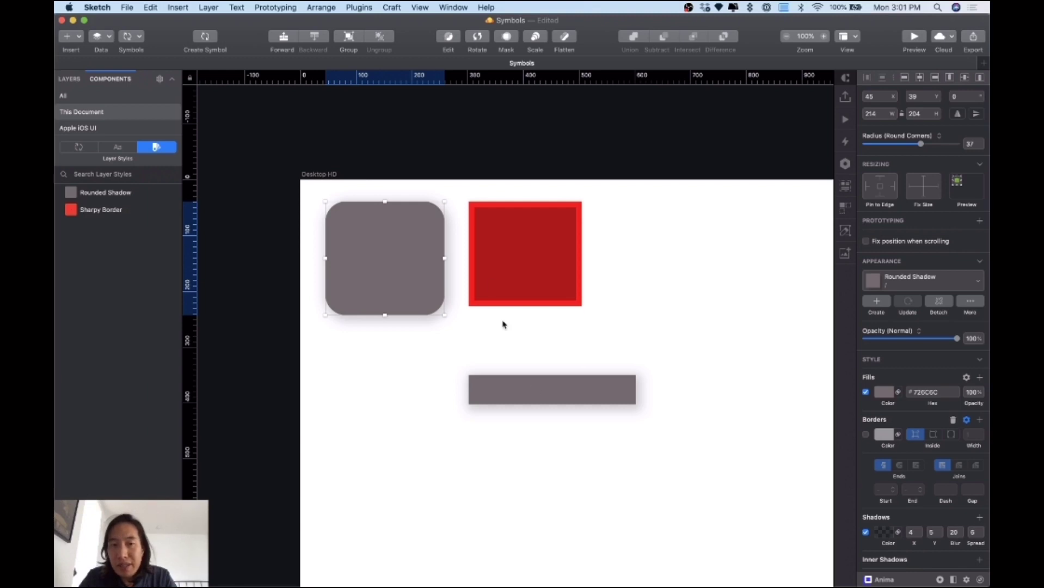
Apply the Sharpy Border layer style to the polygon shape in the Icons / Polygon symbol on the Icons page.
click(73, 82)
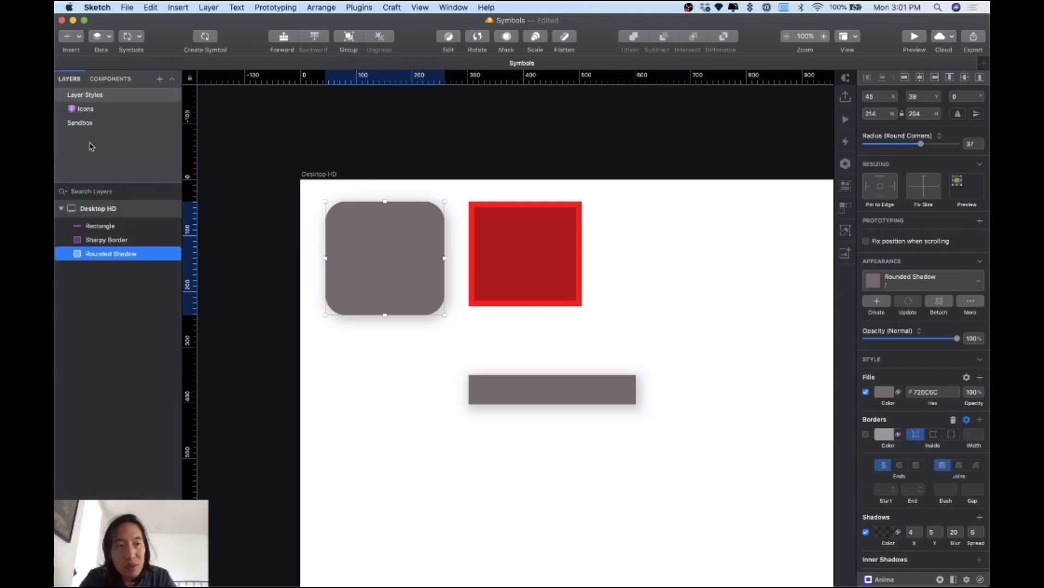
click(87, 111)
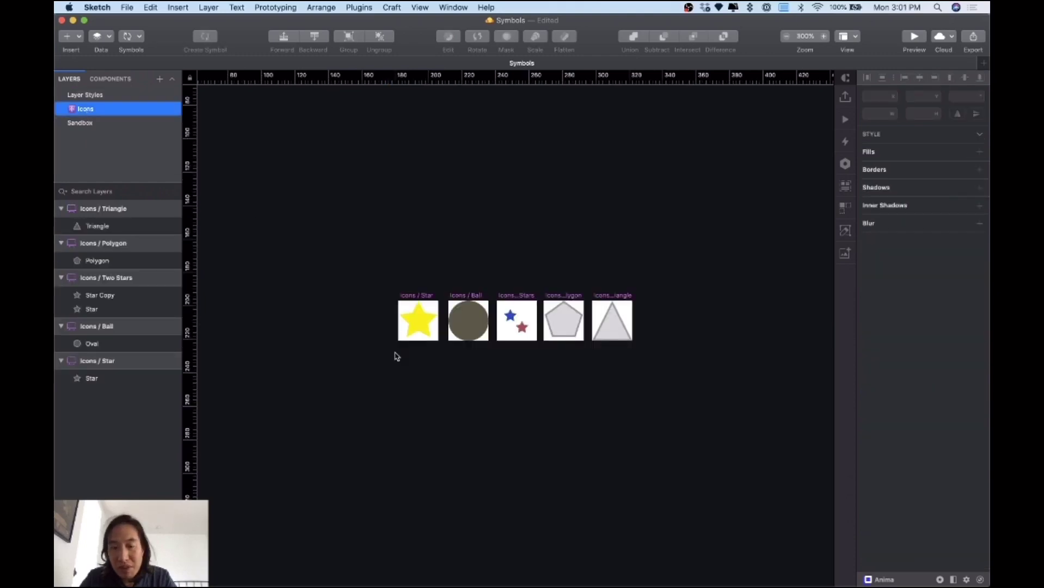
key(super+equal)
key(super+equal)
scroll(395, 354, up, 2)
scroll(395, 354, left, 2)
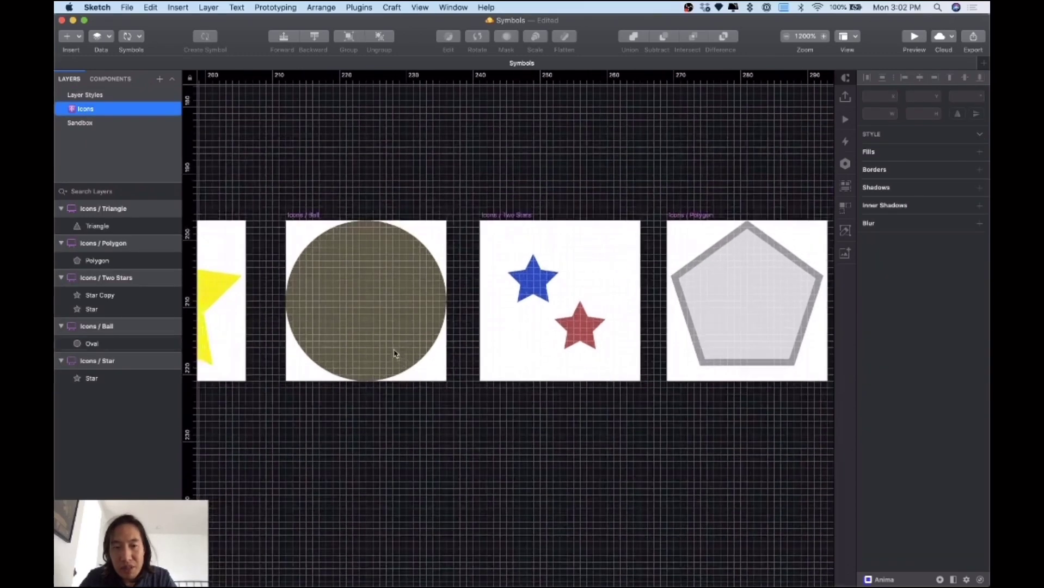
click(371, 312)
scroll(478, 339, right, 5)
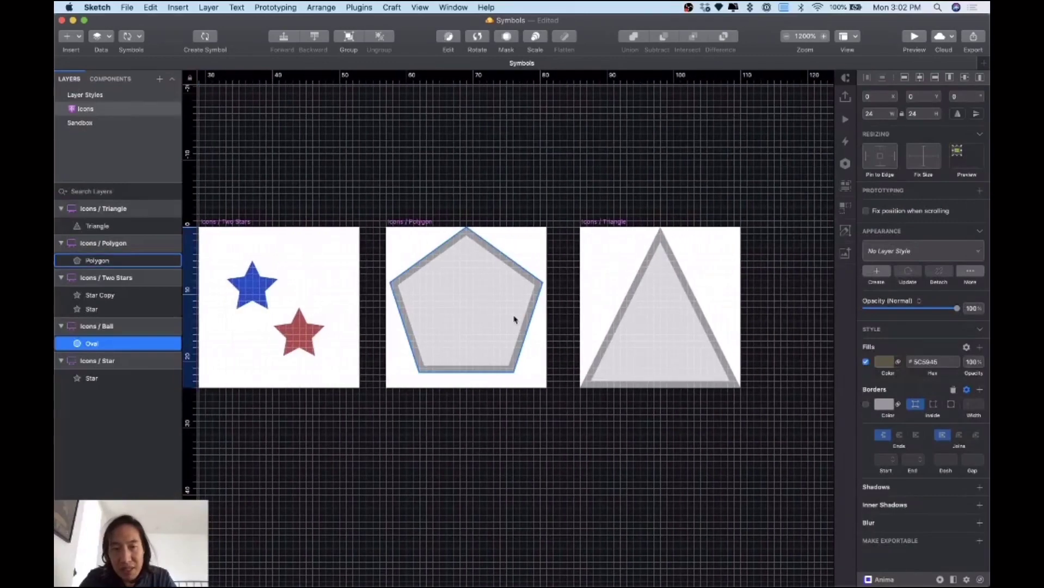
click(514, 320)
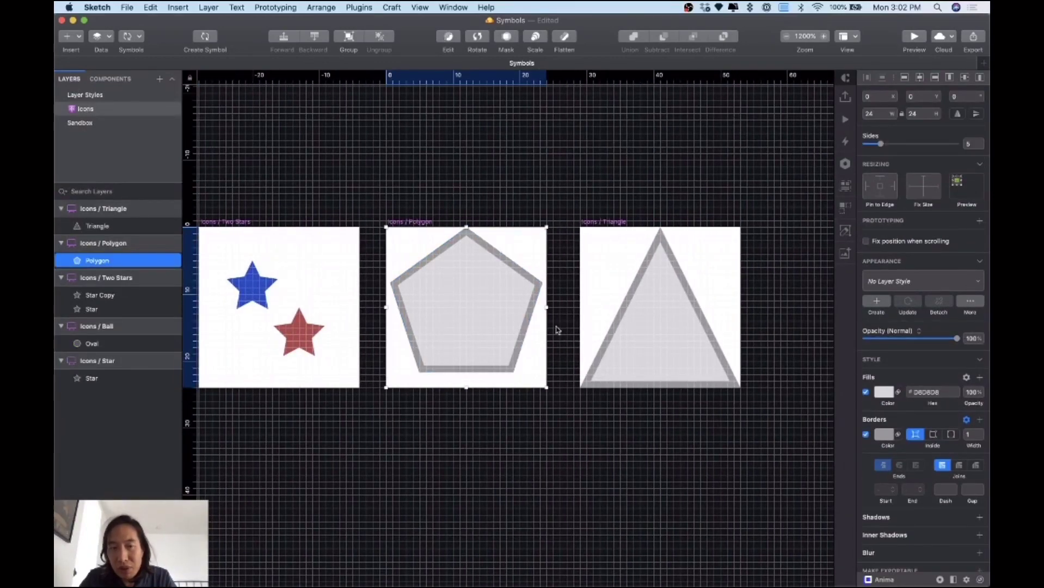
click(896, 279)
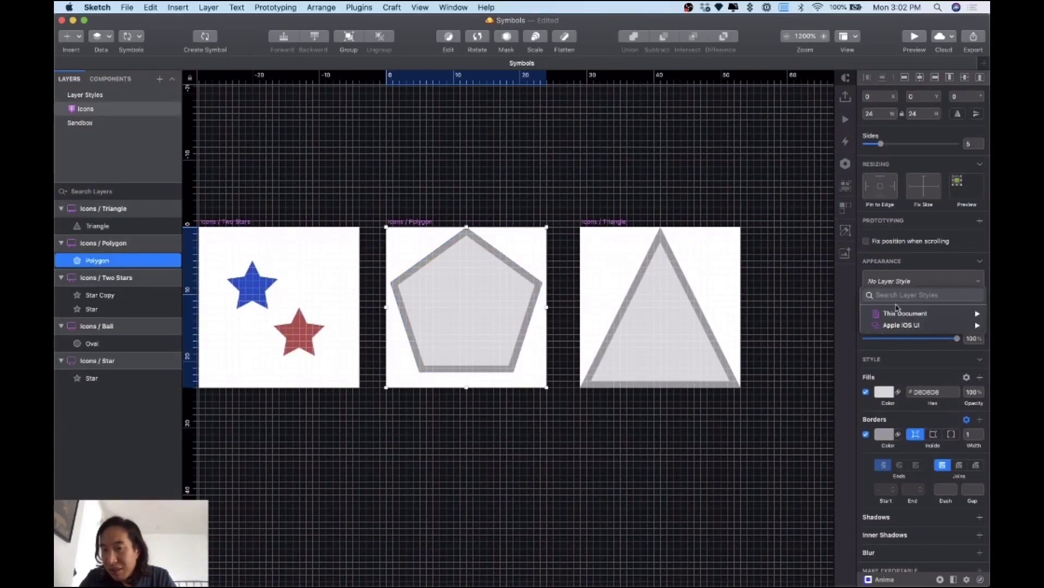
mouse_move(897, 312)
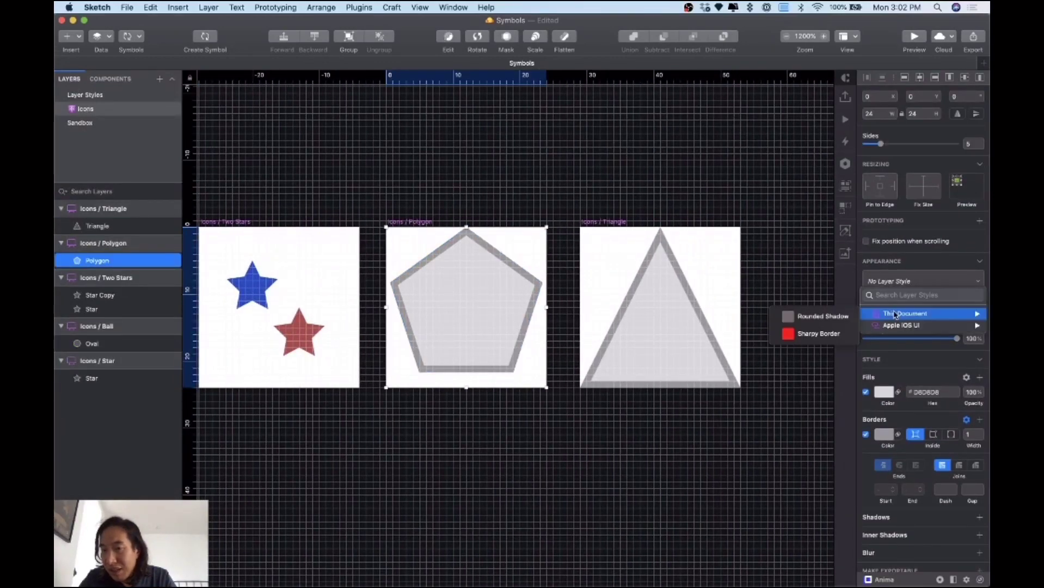
click(827, 338)
click(501, 334)
click(505, 217)
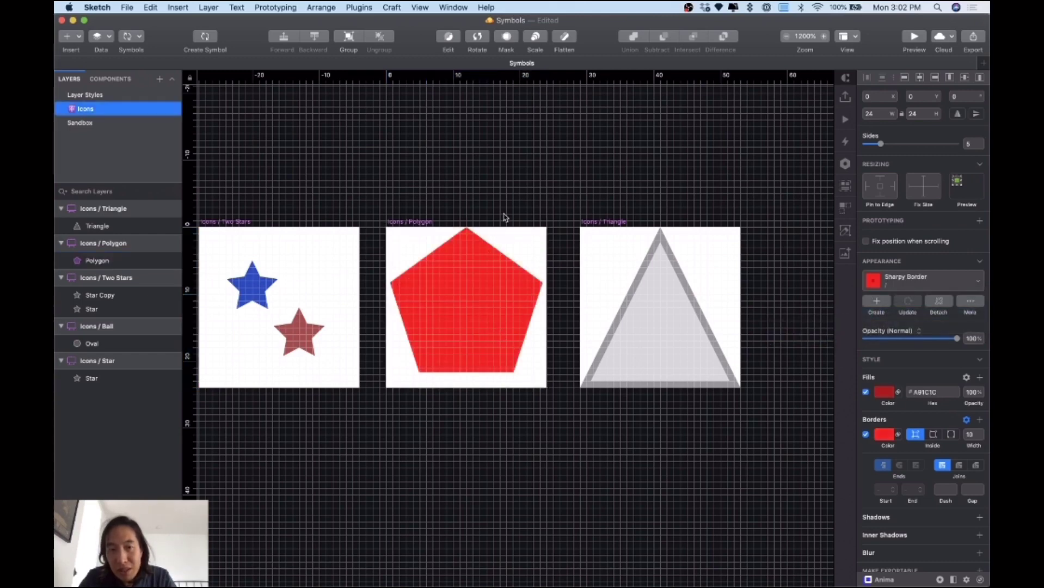
click(475, 287)
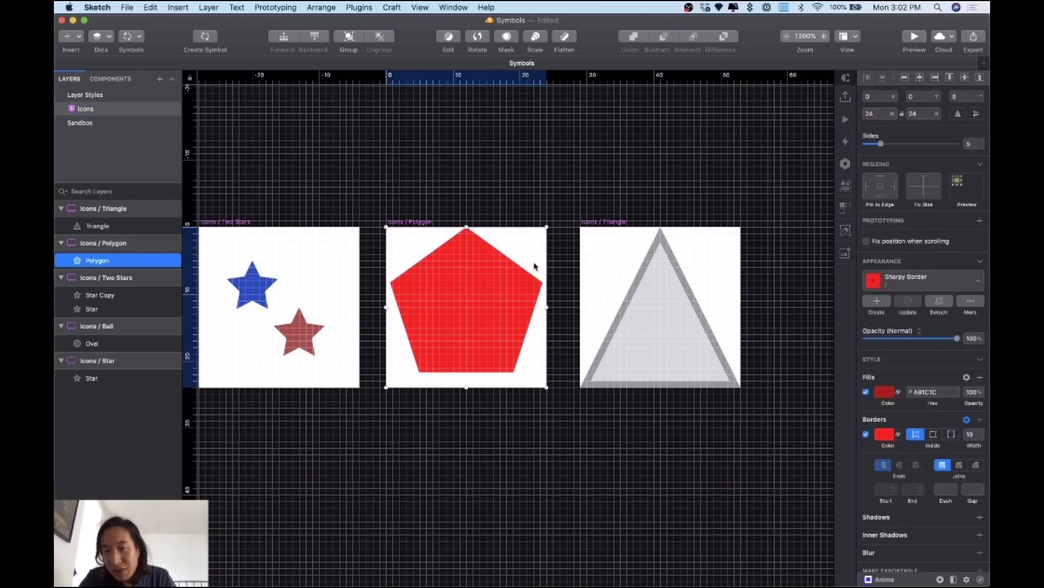
Apply the Rounded Shadow layer style to the triangle shape in the Icons / Triangle symbol.
click(634, 288)
click(762, 210)
click(666, 282)
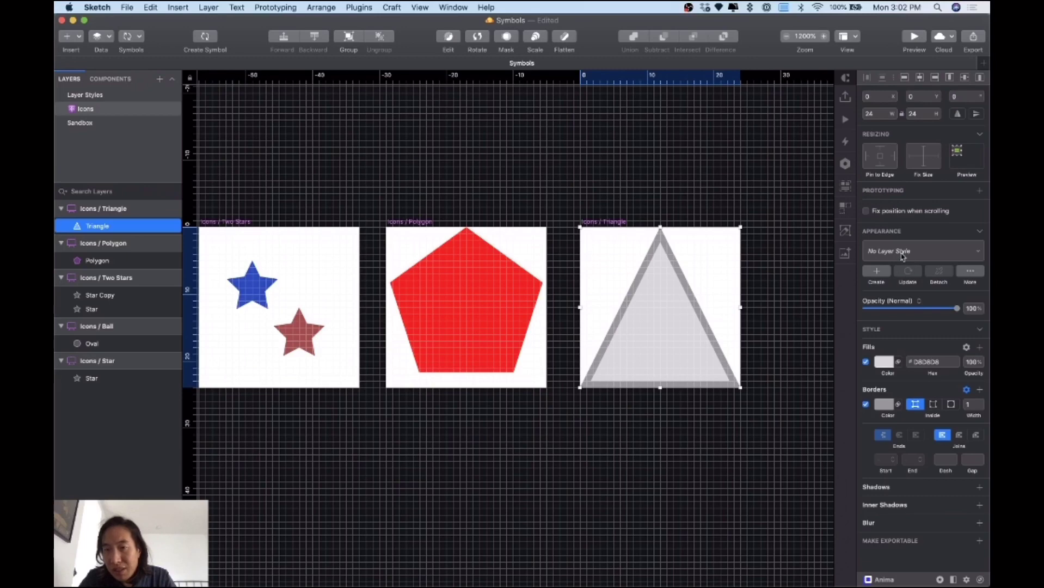
click(902, 255)
mouse_move(897, 284)
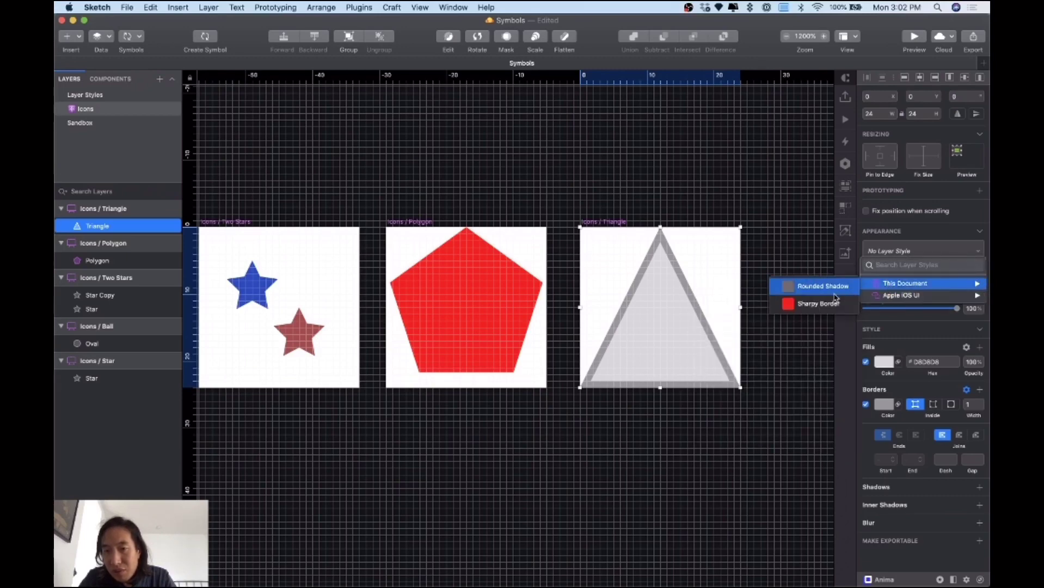
key(Escape)
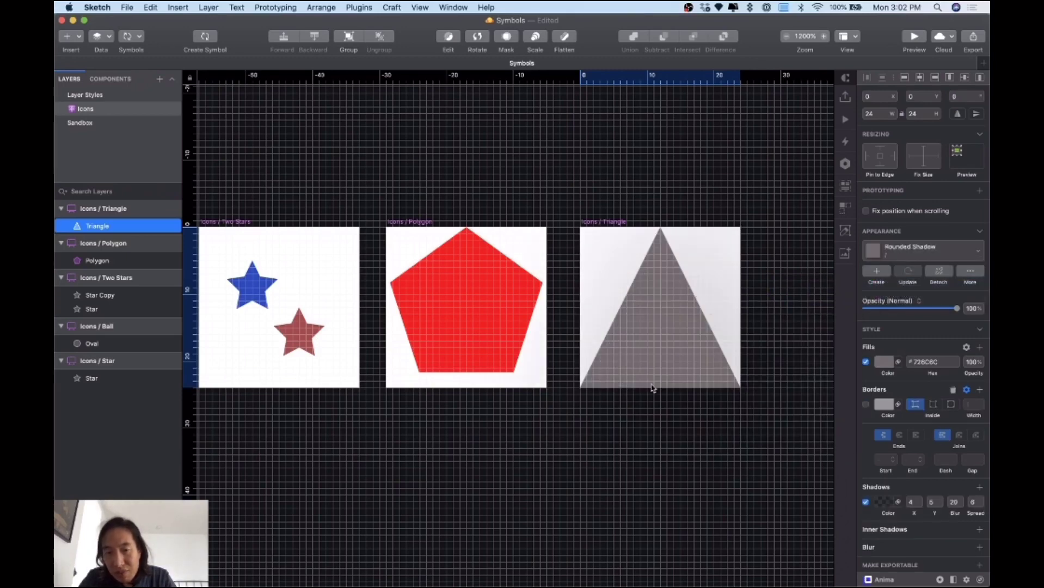
click(652, 388)
Insert an instance of the Icons / Triangle symbol on the Sandbox page at about X 949, Y 173, above the uppermost yellow star.
click(91, 123)
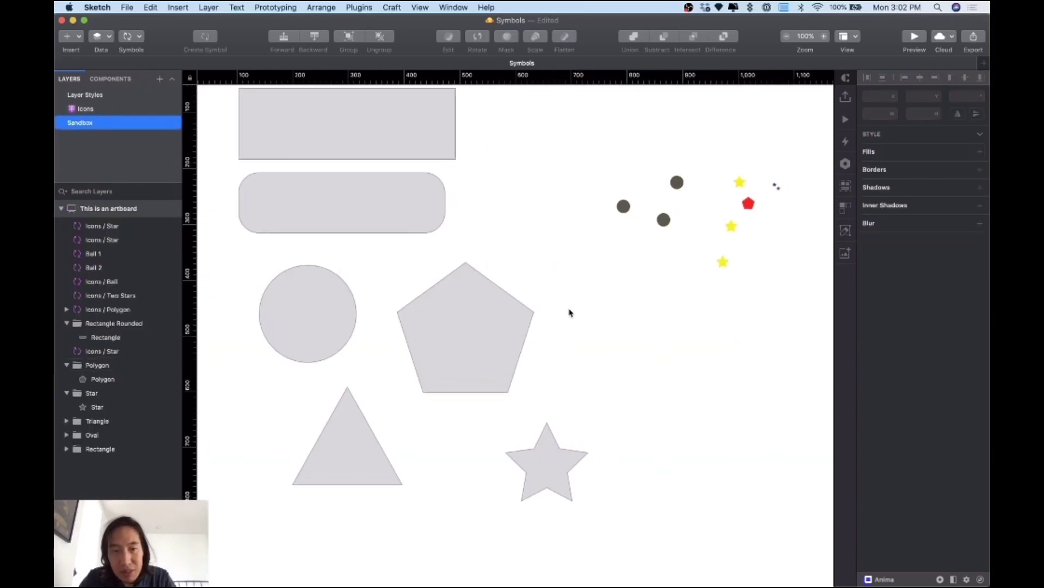
click(491, 326)
click(645, 274)
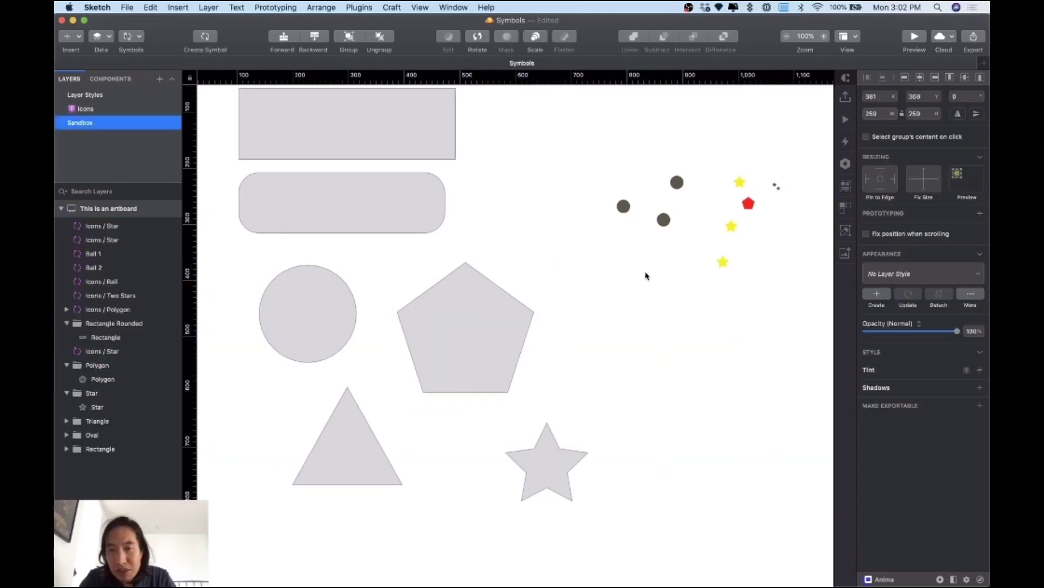
scroll(645, 275, right, 5)
scroll(645, 274, up, 2)
scroll(645, 276, up, 8)
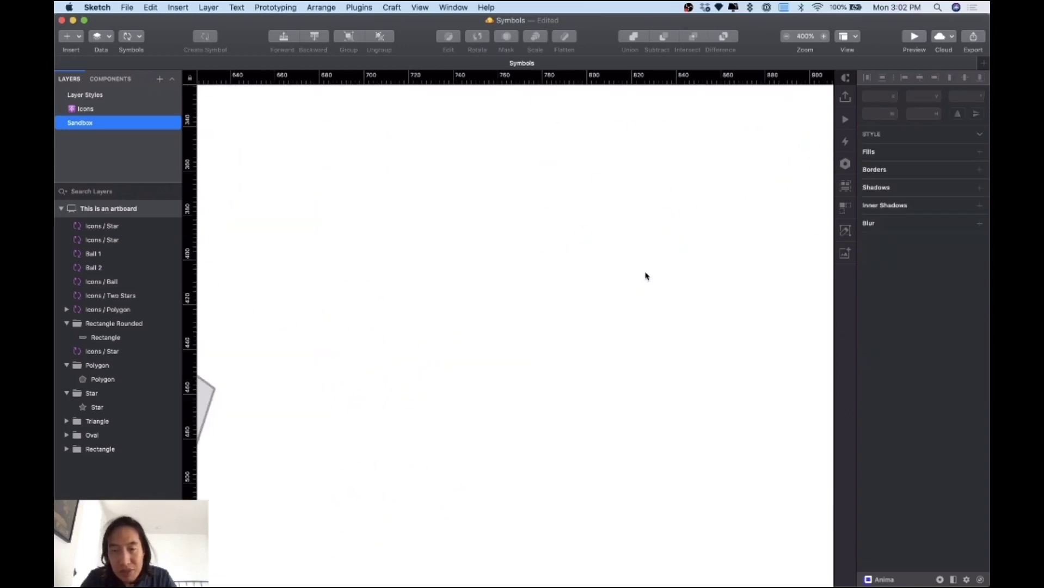
scroll(645, 275, right, 5)
scroll(646, 276, up, 5)
drag(566, 327, 631, 355)
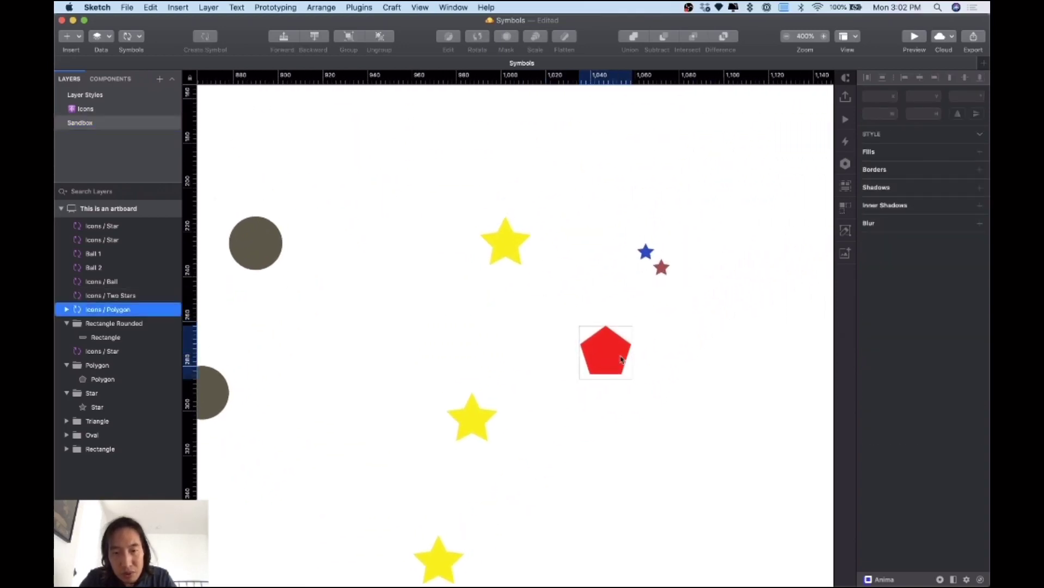
click(138, 39)
mouse_move(163, 51)
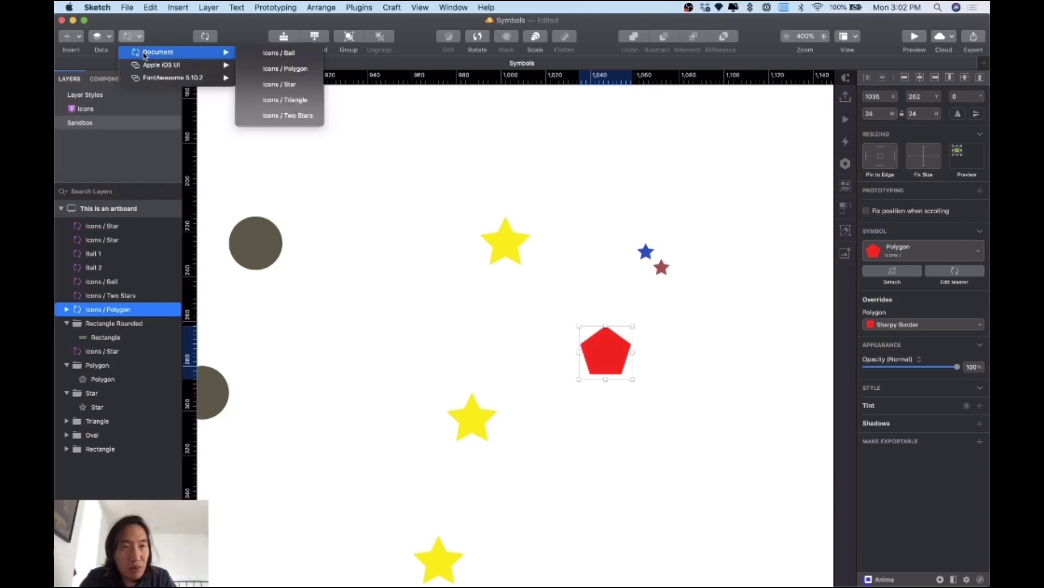
click(281, 101)
click(374, 158)
Try overlapping the triangle instance on the uppermost yellow star at about X 978, Y 201, and undo the moves.
drag(381, 179, 485, 244)
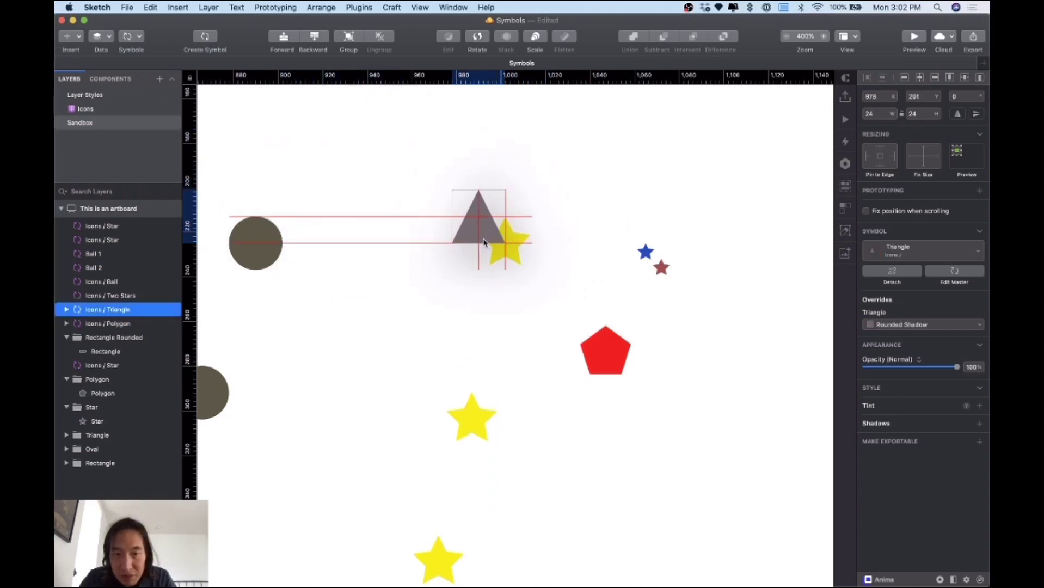
key(super+plus)
key(super+plus)
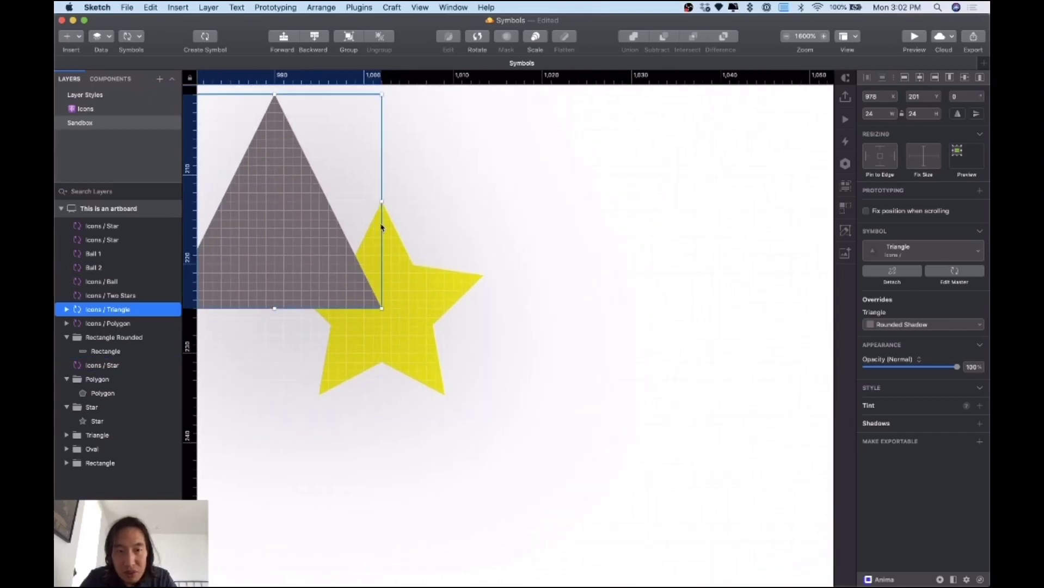
key(super+minus)
key(super+minus)
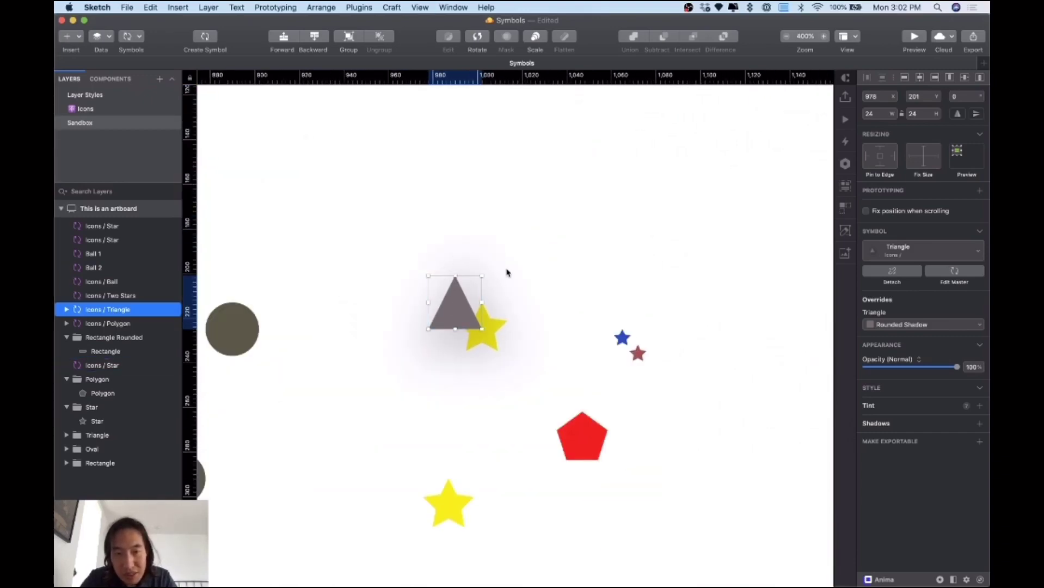
key(super+z)
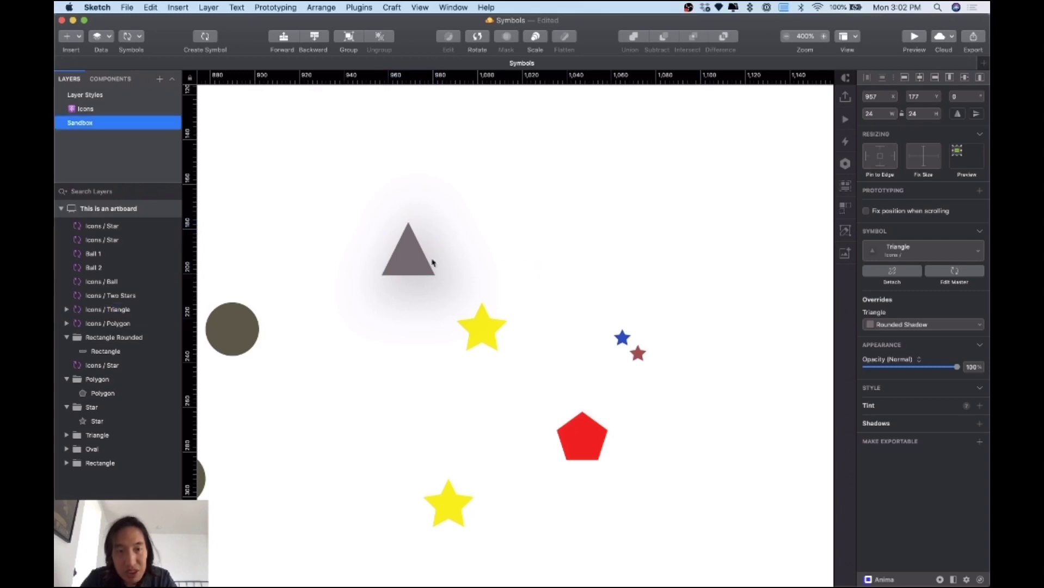
key(super+z)
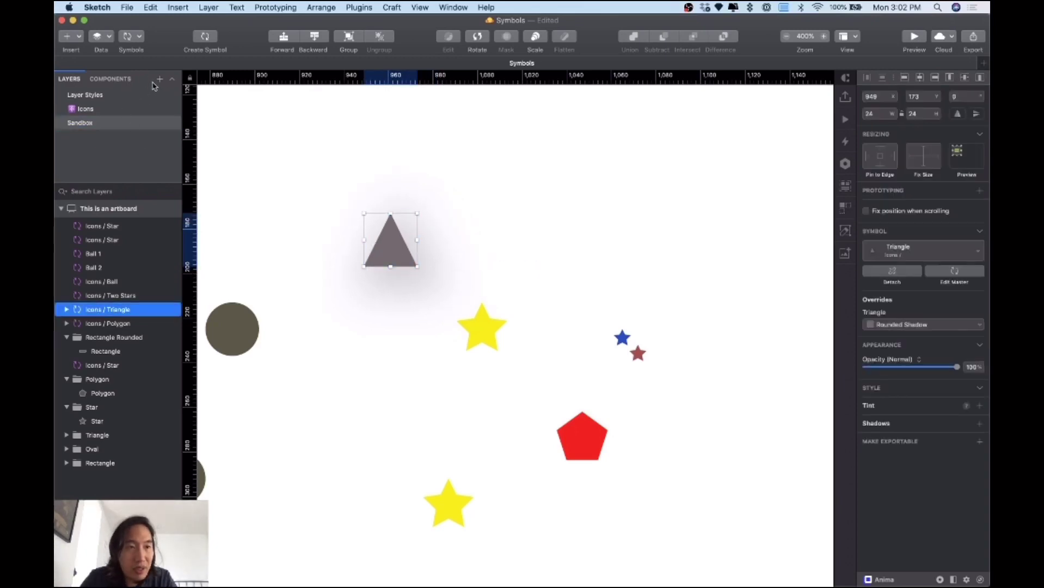
Insert an Icons / Polygon symbol instance beside the triangle, enlarge it to about 99 by 92 px and position it at about X 993, Y 139.
click(138, 37)
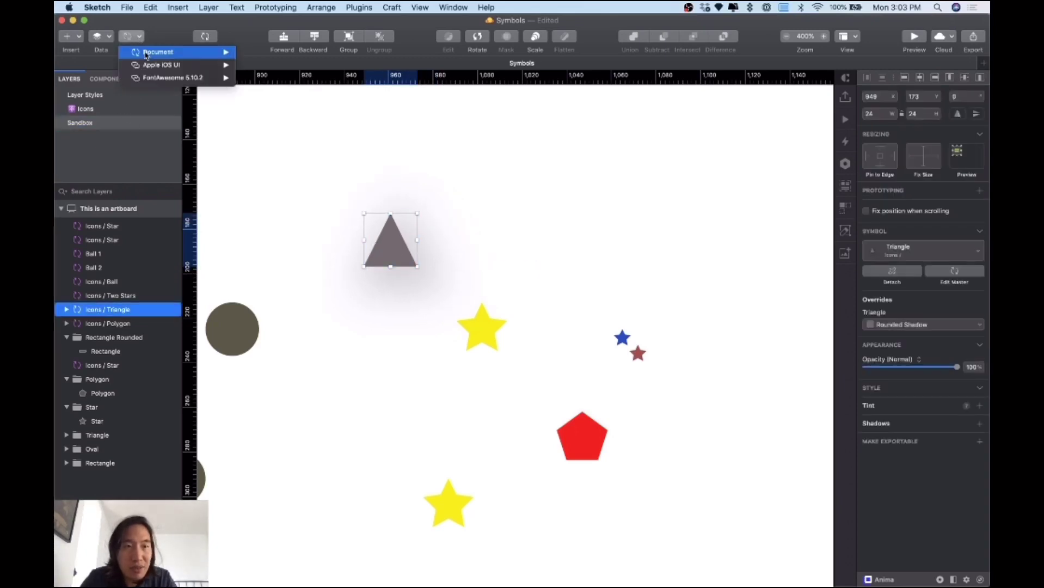
mouse_move(180, 51)
click(281, 76)
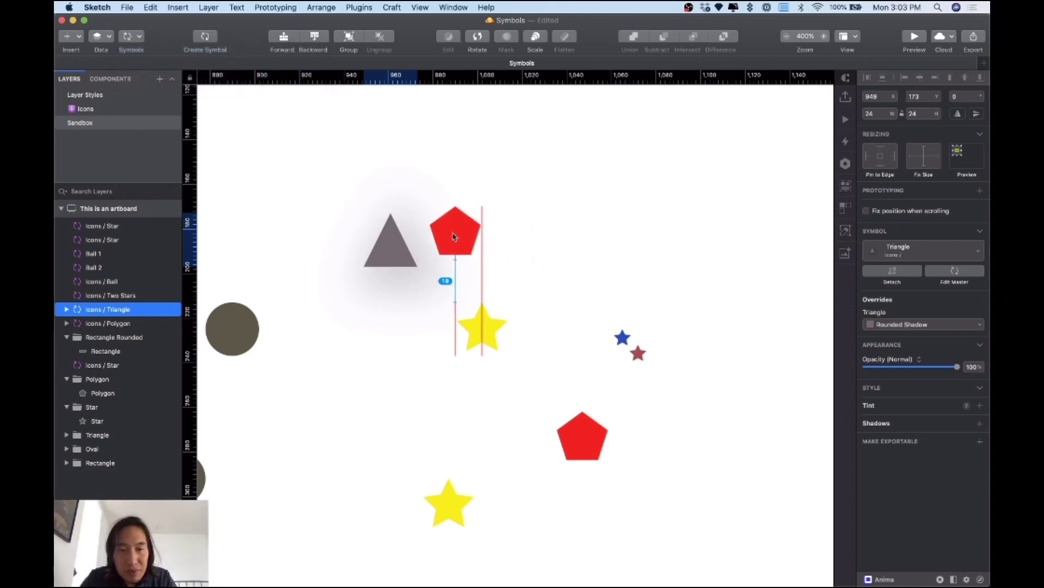
click(470, 248)
drag(470, 248, 676, 422)
drag(543, 312, 554, 240)
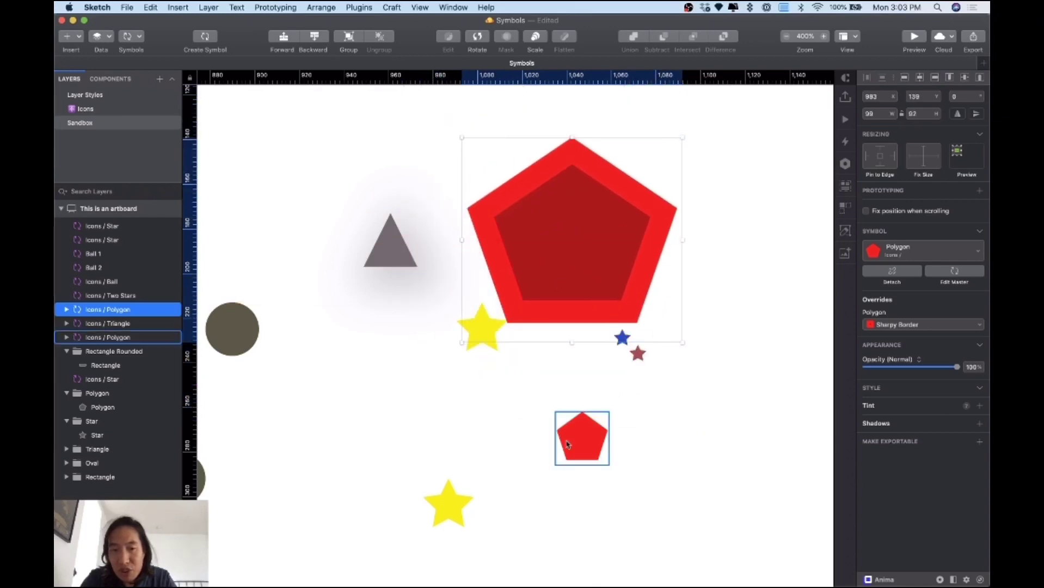
Enlarge the original small red polygon instance to slightly wider than the big polygon above it, and deselect it.
click(566, 444)
scroll(578, 452, down, 3)
scroll(578, 452, right, 3)
drag(548, 402, 747, 545)
click(81, 123)
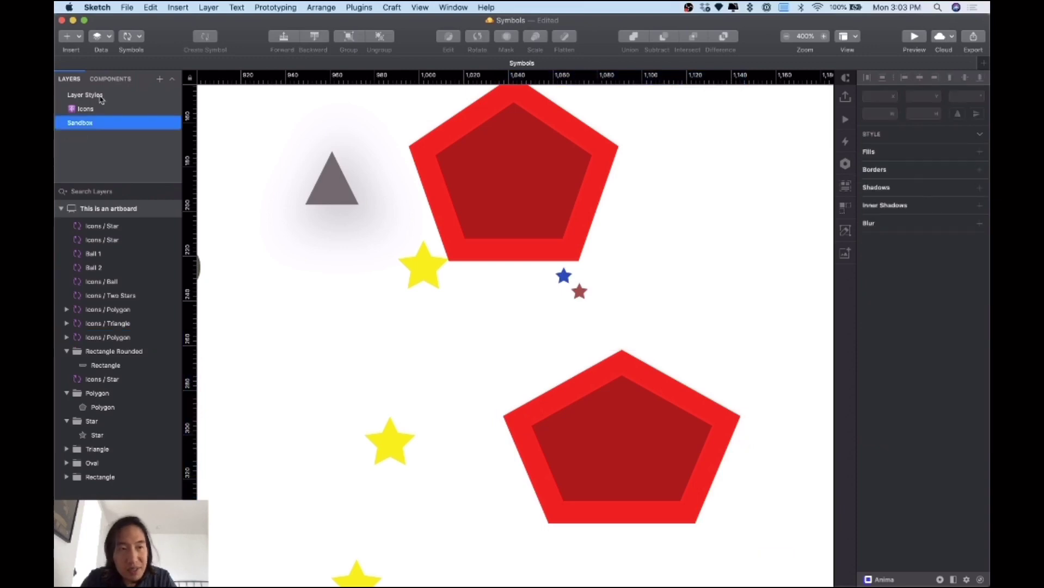
Move the thin rectangle on the Layer Styles page to about X 253, Y 350 and deselect it.
click(101, 96)
click(536, 288)
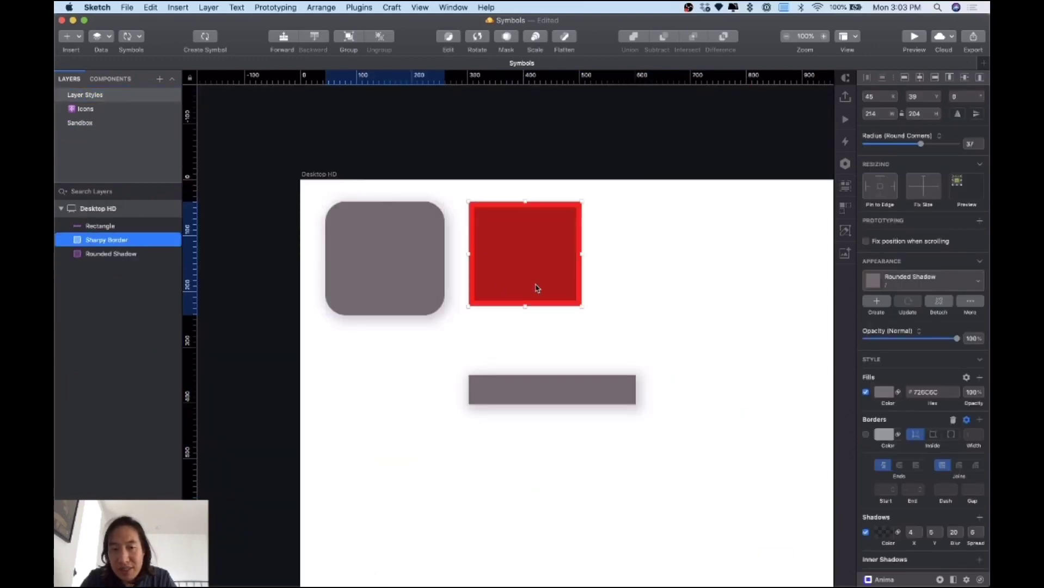
drag(532, 398, 506, 398)
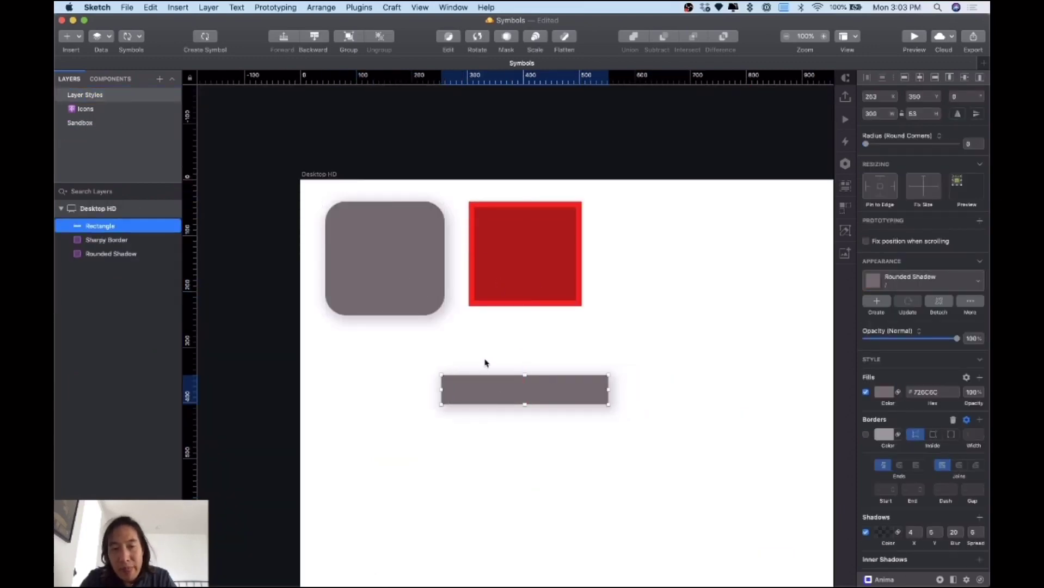
click(484, 363)
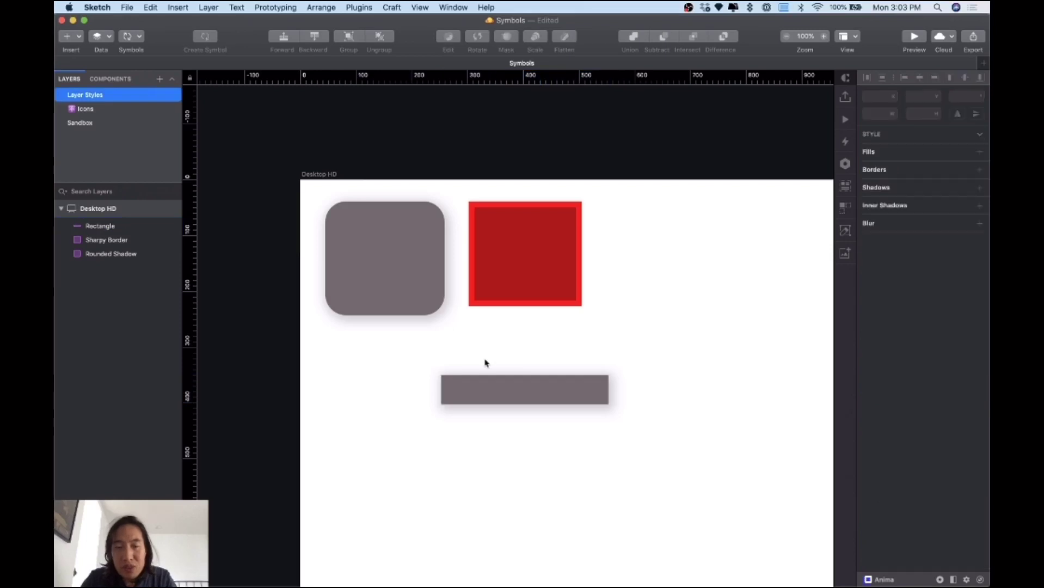
Change the rounded rectangle's fill color to F9F9F9 and update the Rounded Shadow layer style with it.
click(372, 294)
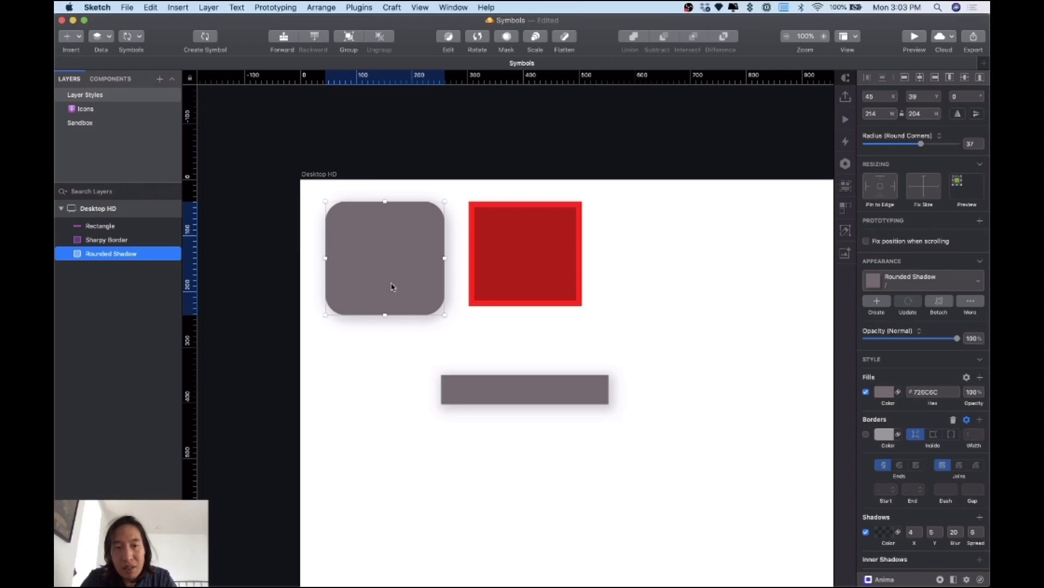
click(883, 391)
drag(903, 462, 852, 435)
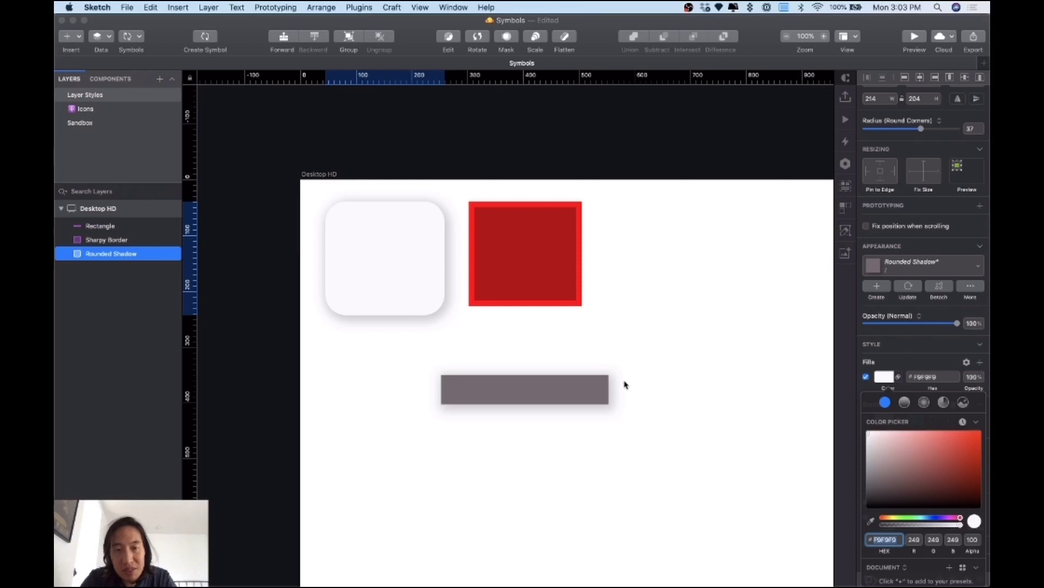
click(715, 395)
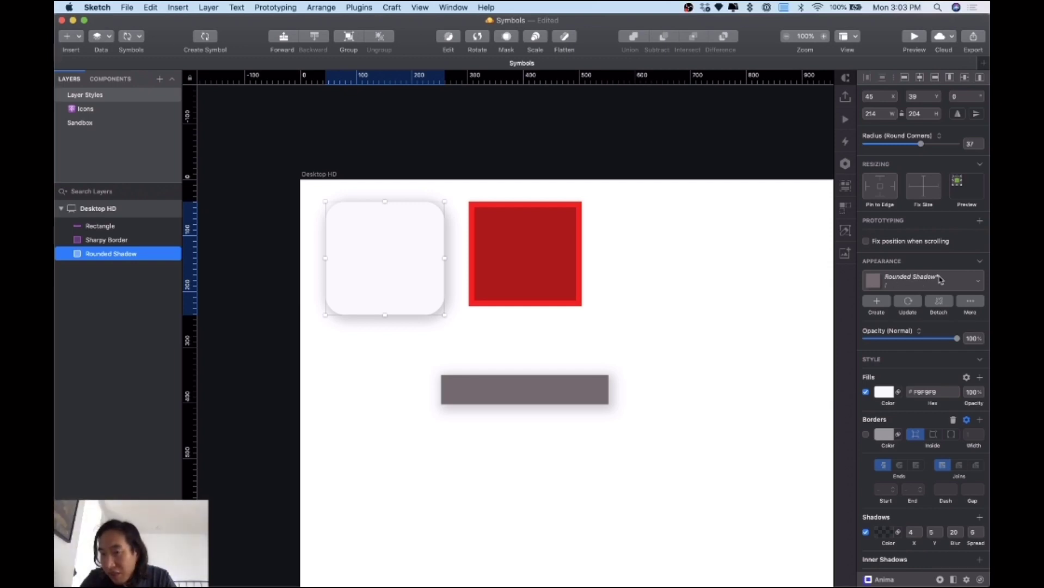
click(508, 285)
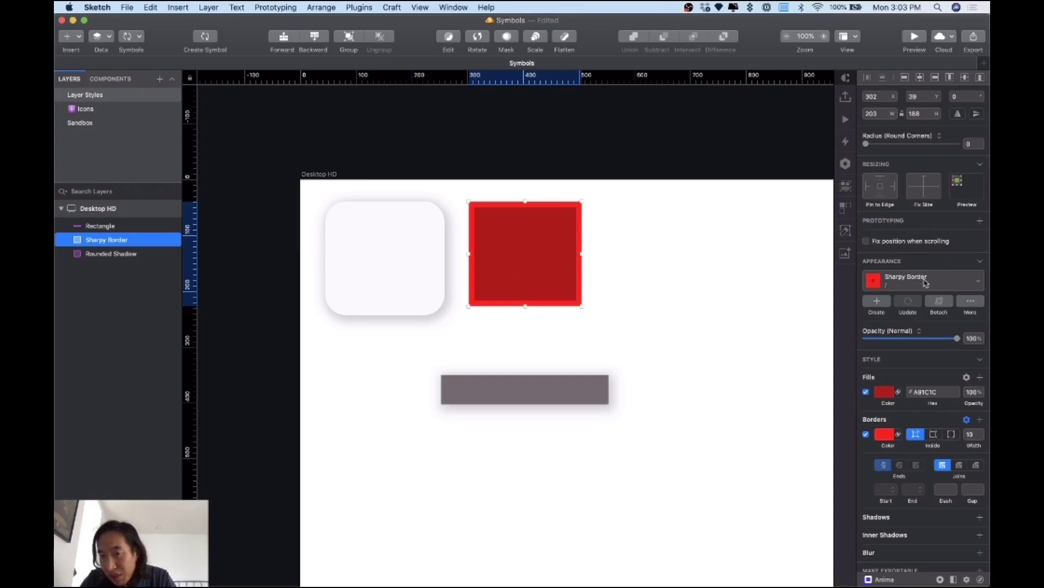
click(330, 229)
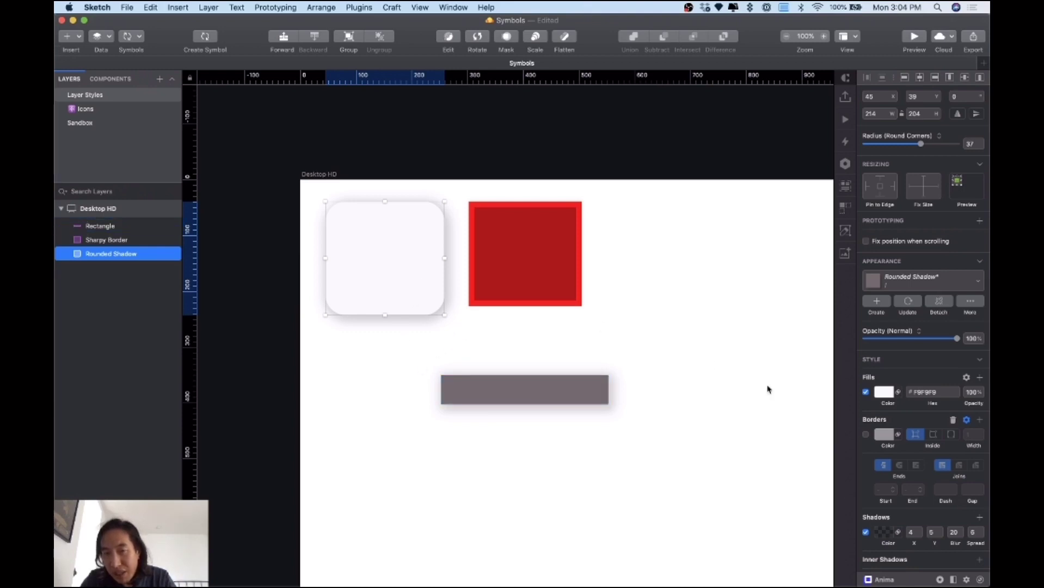
click(908, 303)
Move the thin rectangle to about X 171, Y 359 and set its corner radius to about 11.
click(564, 403)
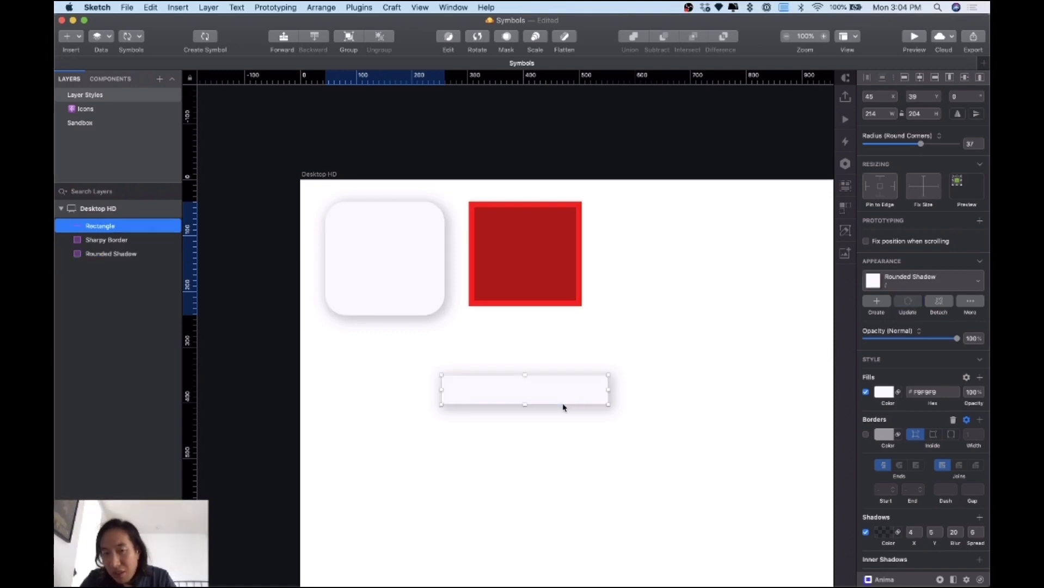
drag(566, 393, 522, 397)
click(634, 390)
click(524, 406)
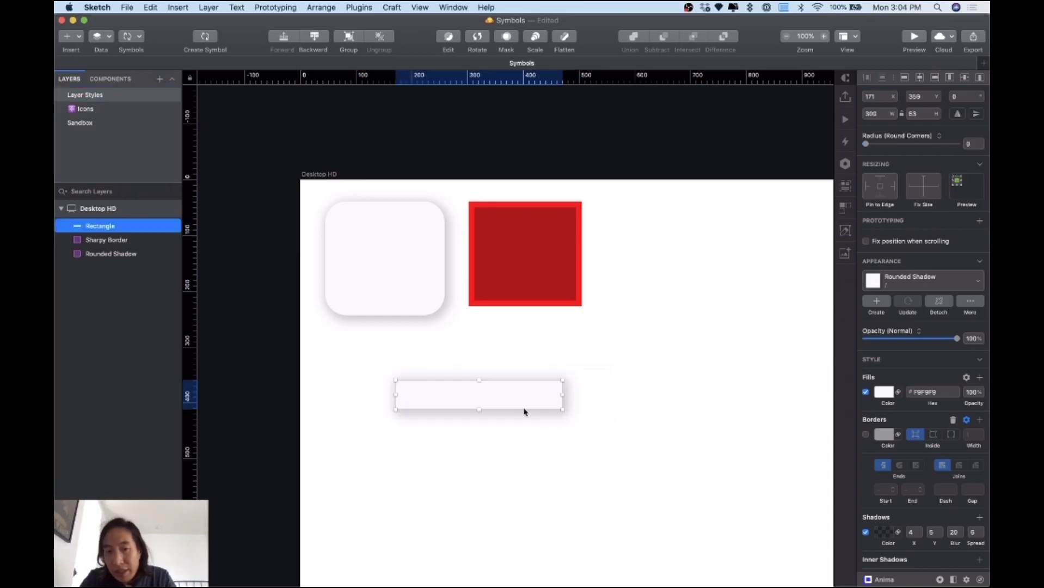
click(866, 145)
drag(877, 148, 930, 145)
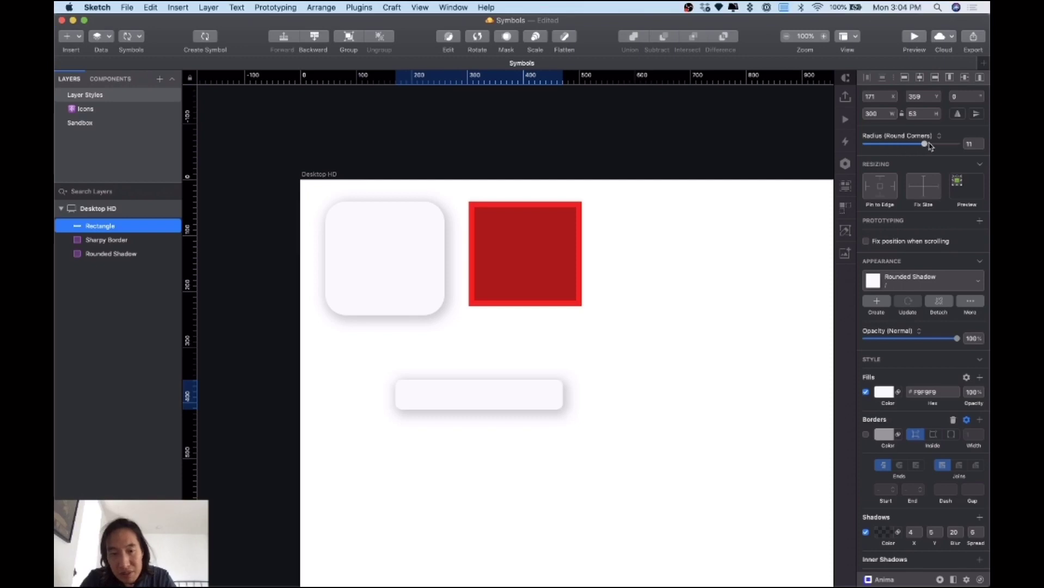
click(704, 345)
Move the thin rectangle farther down beneath the red rectangle, widen it considerably and deselect it.
drag(492, 403, 569, 432)
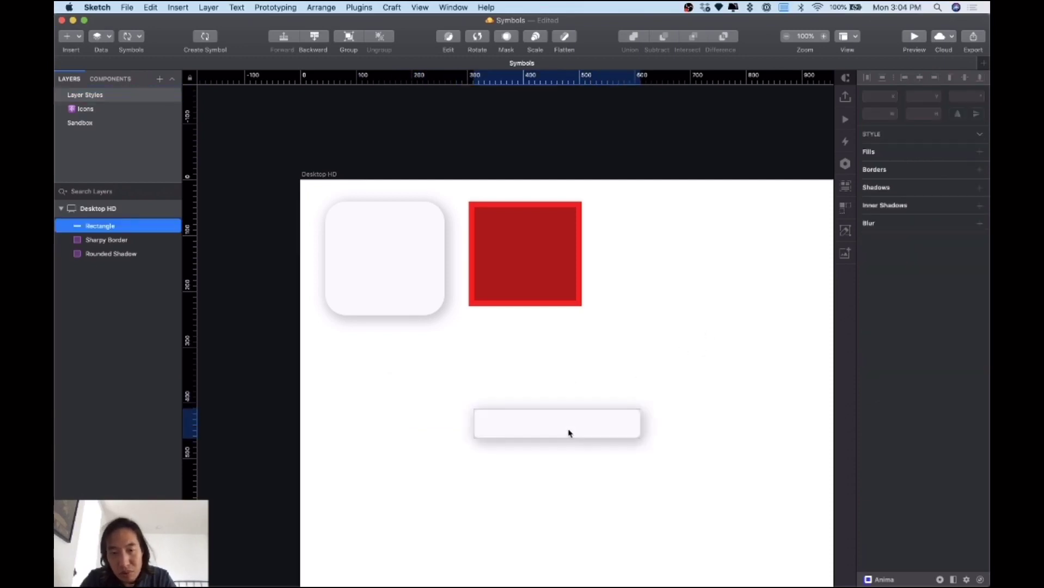
drag(636, 422, 668, 424)
click(682, 363)
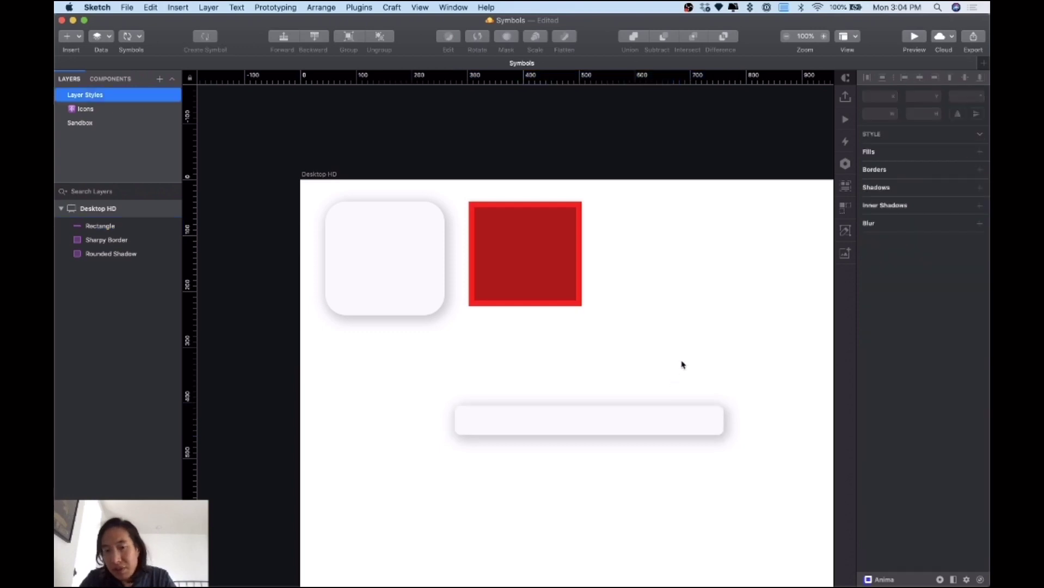
Lower the rounded rectangle's shadow color alpha to 8 and update the Rounded Shadow layer style with it.
click(672, 407)
click(402, 305)
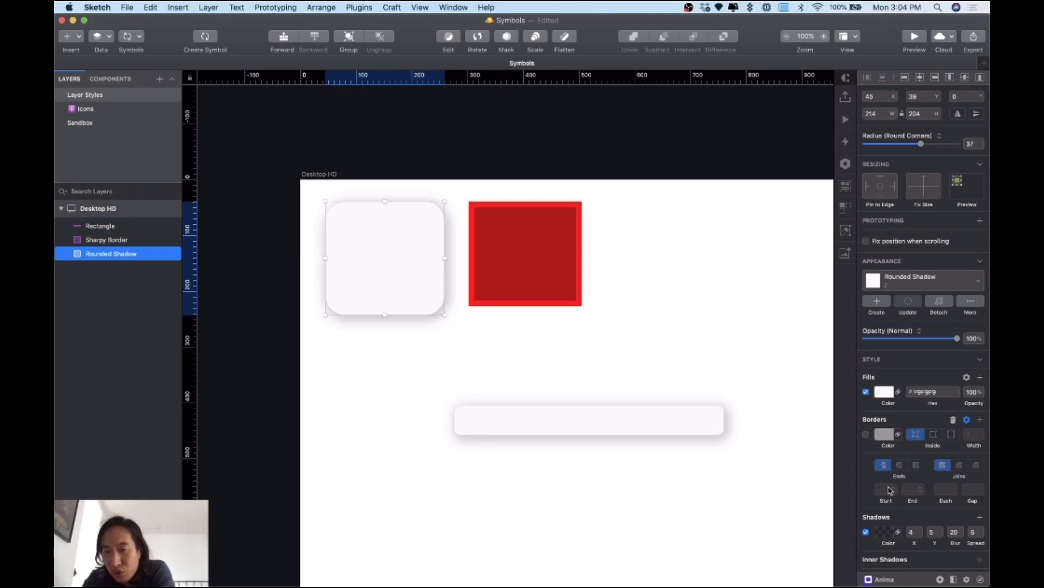
click(888, 534)
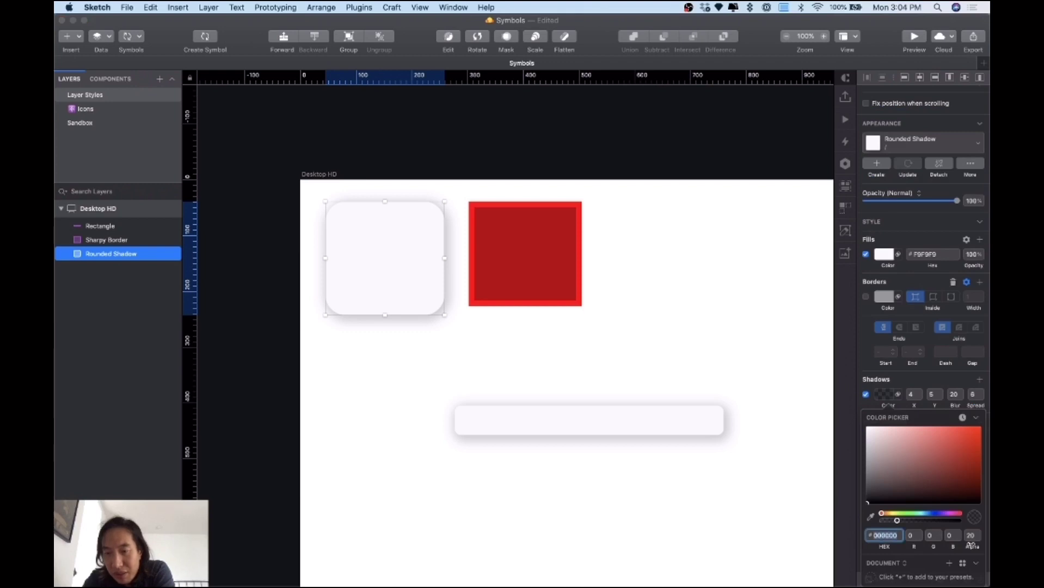
drag(970, 546, 963, 546)
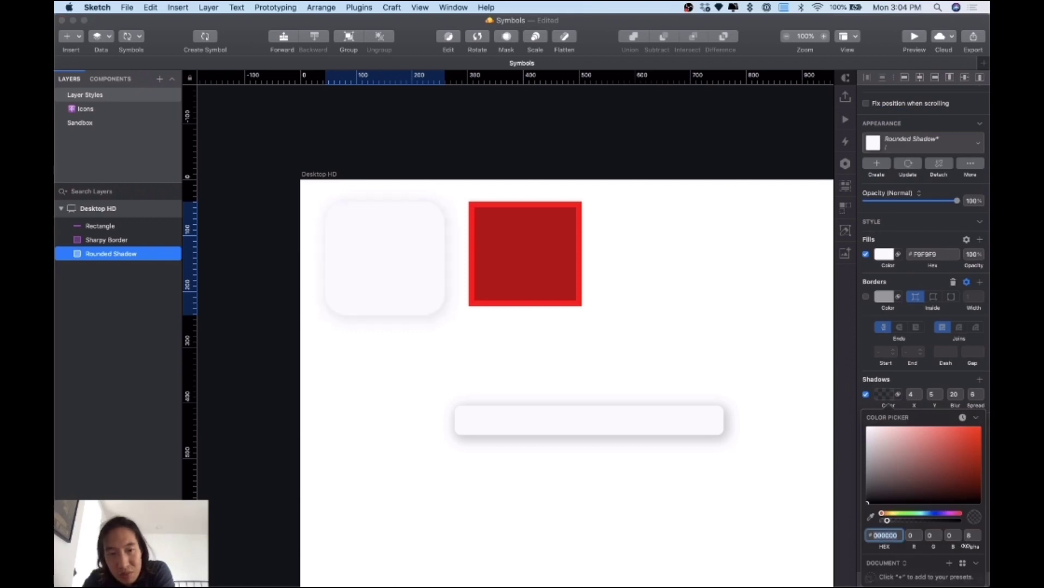
click(693, 366)
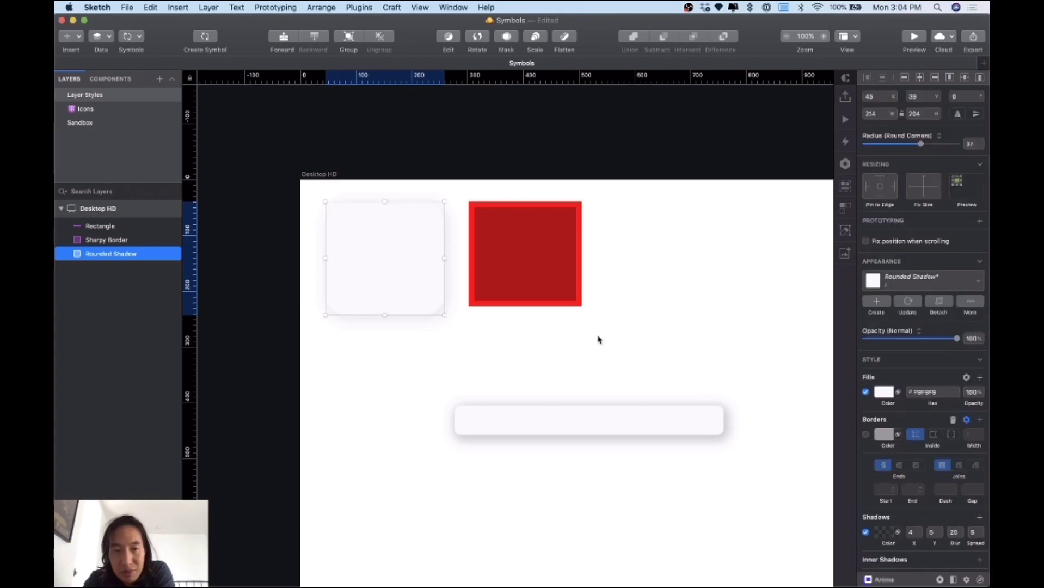
click(906, 305)
click(684, 431)
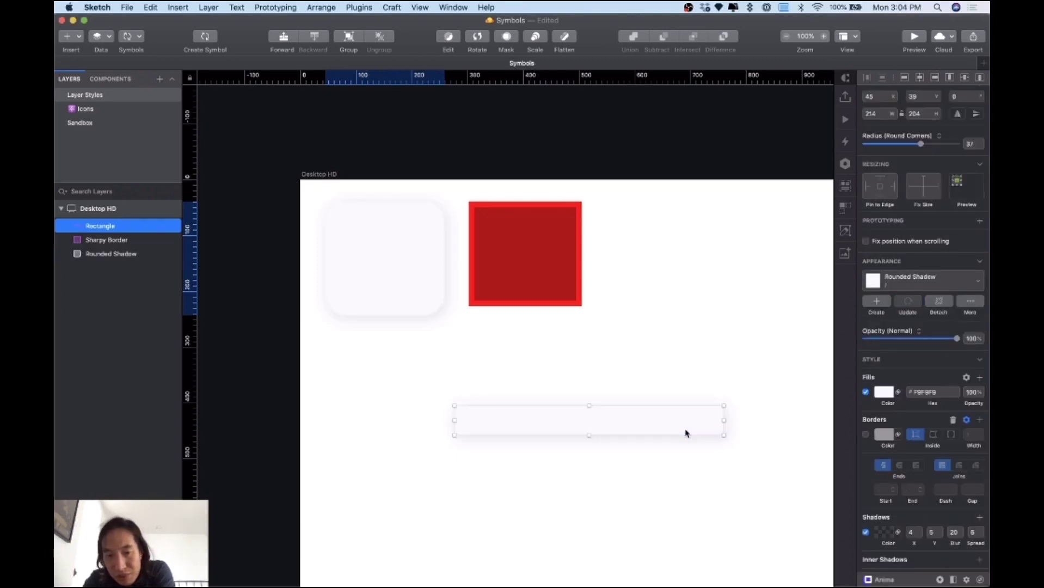
Reposition the wide thin rectangle to about X 221, Y 369 beneath the two larger shapes.
key(ctrl+z)
click(726, 371)
key(ctrl+z)
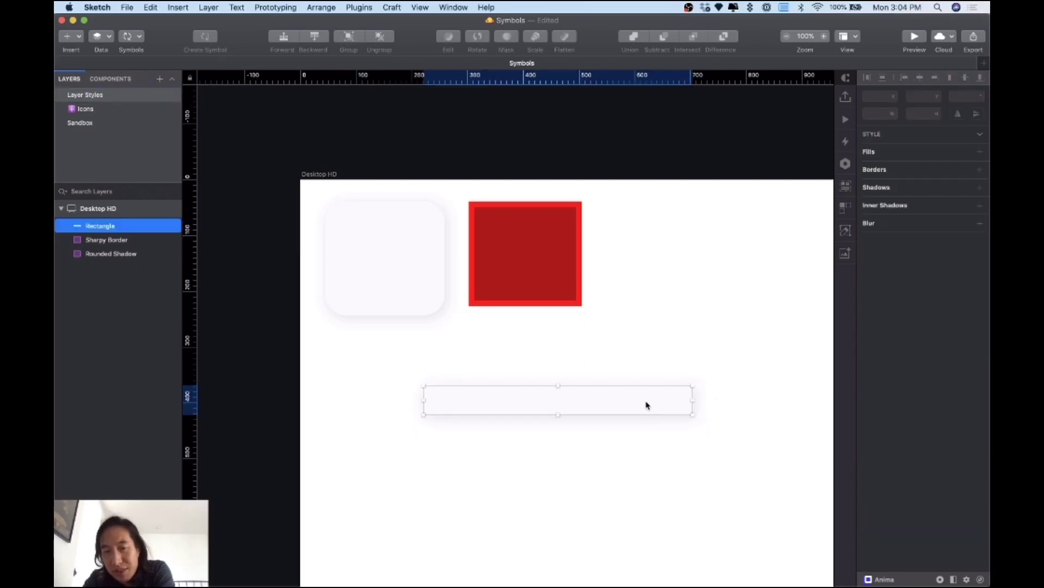
click(683, 335)
click(580, 404)
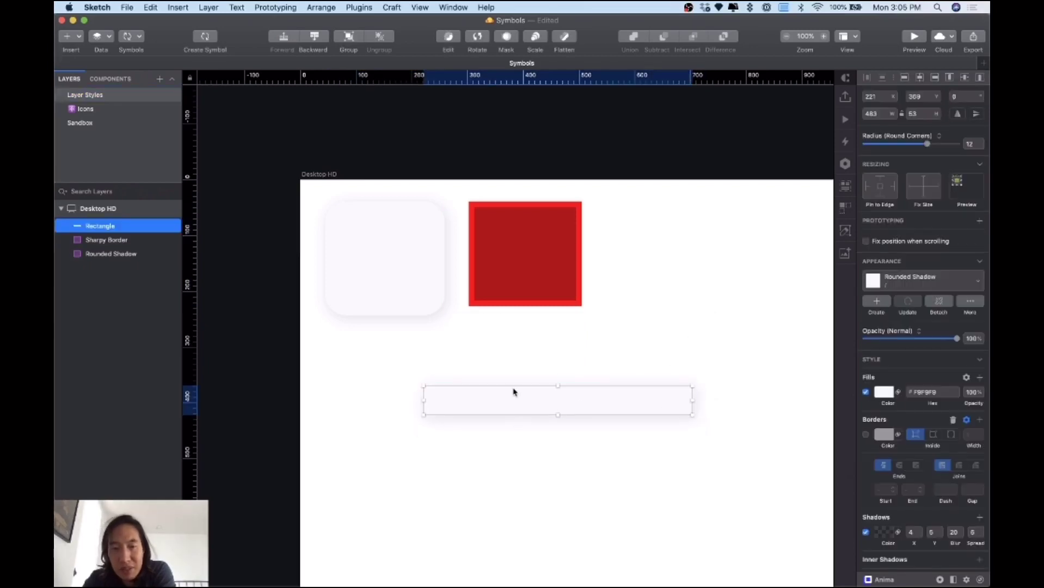
Switch the wide thin rectangle's layer style from Rounded Shadow to Sharpy Border and deselect it.
click(576, 300)
click(589, 405)
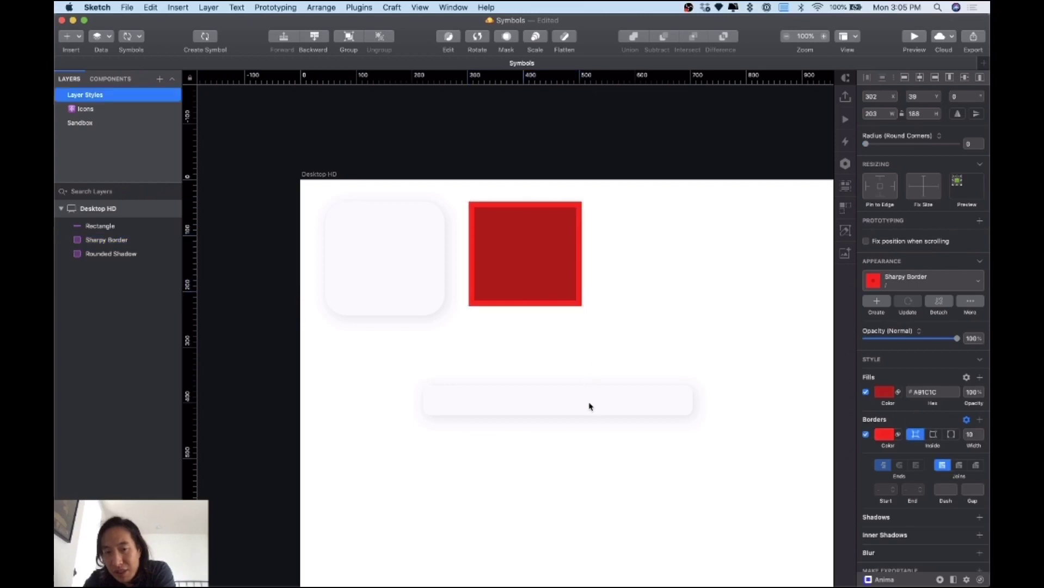
click(925, 280)
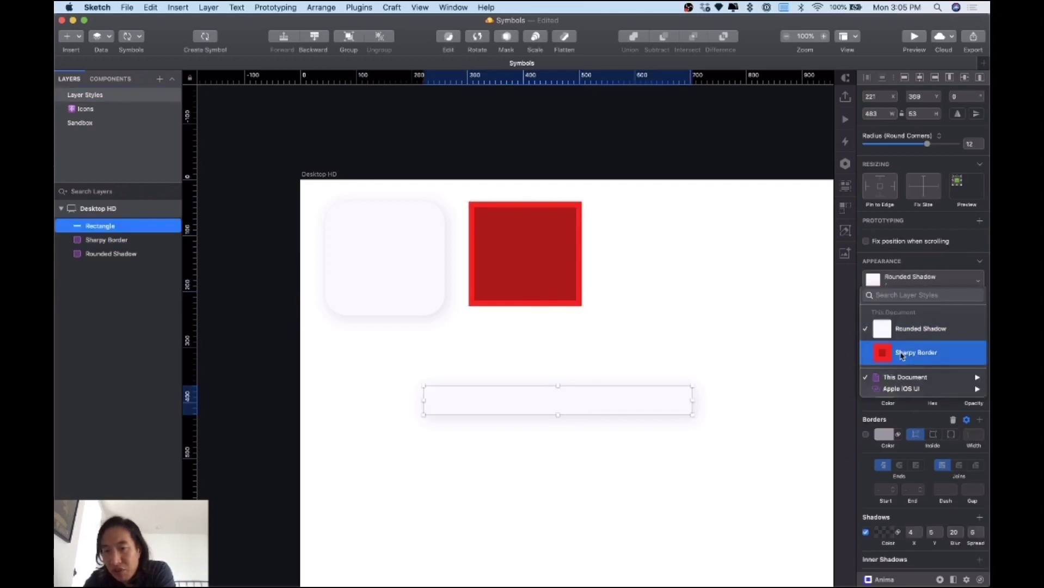
key(Escape)
click(684, 373)
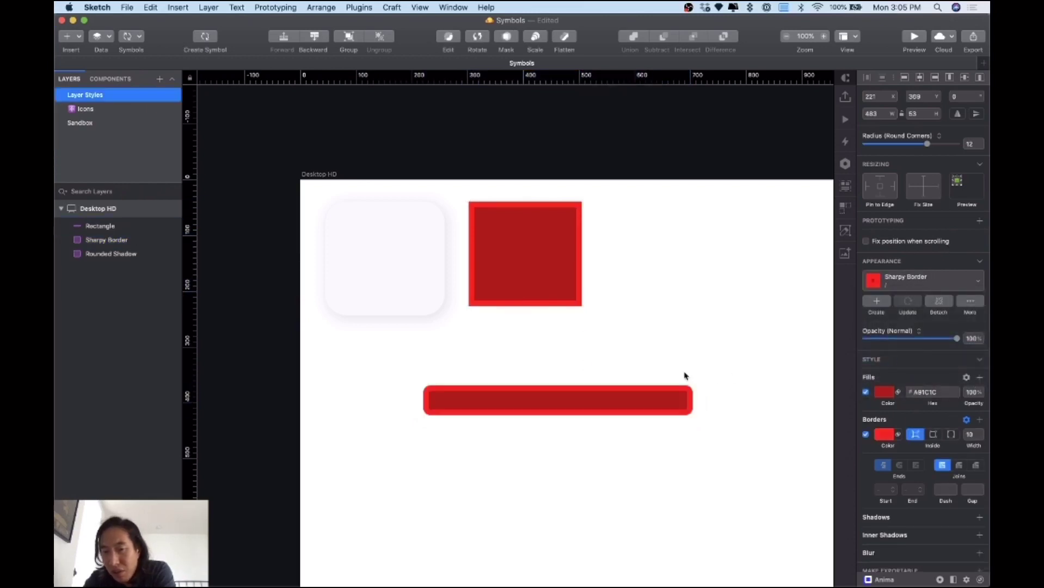
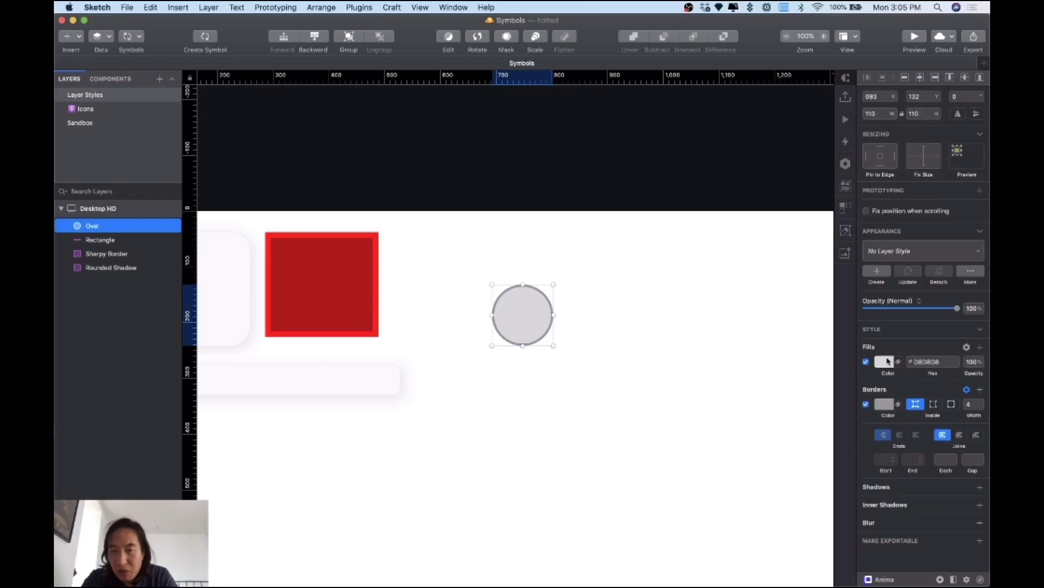
Change the new oval's fill color to the bright green 29B300.
click(885, 366)
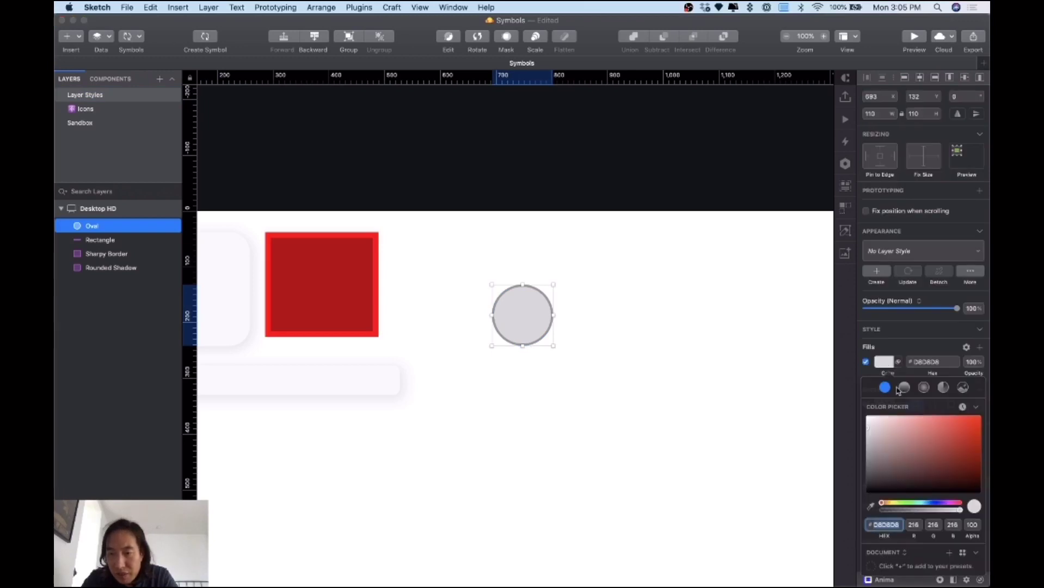
click(903, 502)
drag(957, 435, 979, 439)
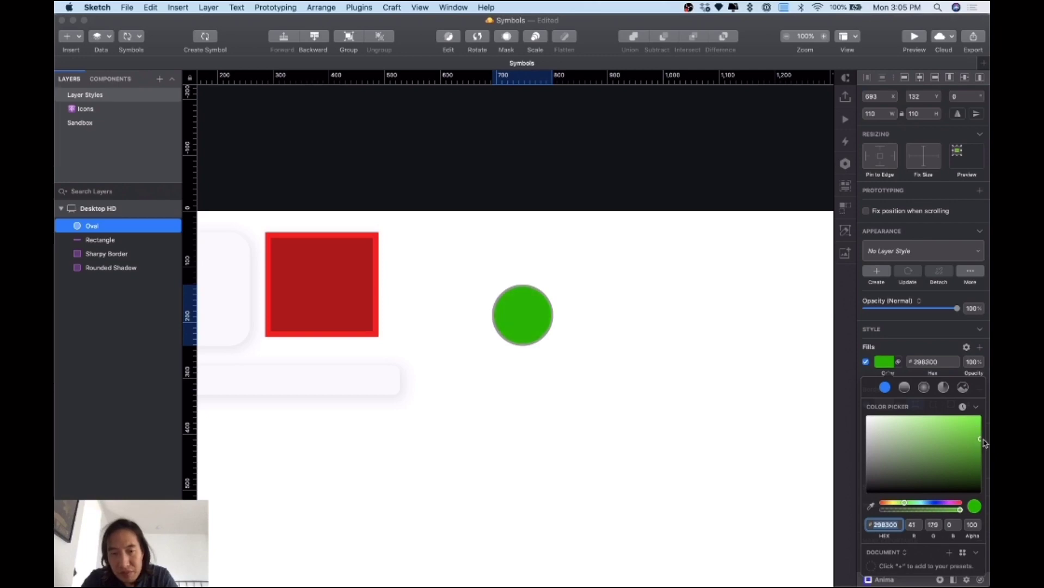
click(884, 361)
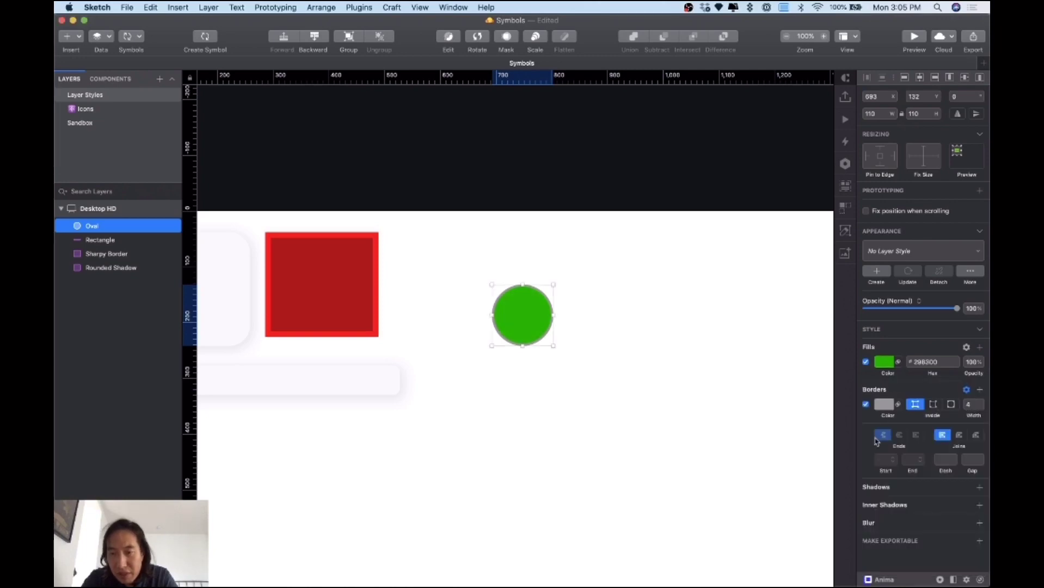
Make the green oval's inside border black (000000) and set its width to 8.
click(884, 404)
drag(877, 441, 847, 520)
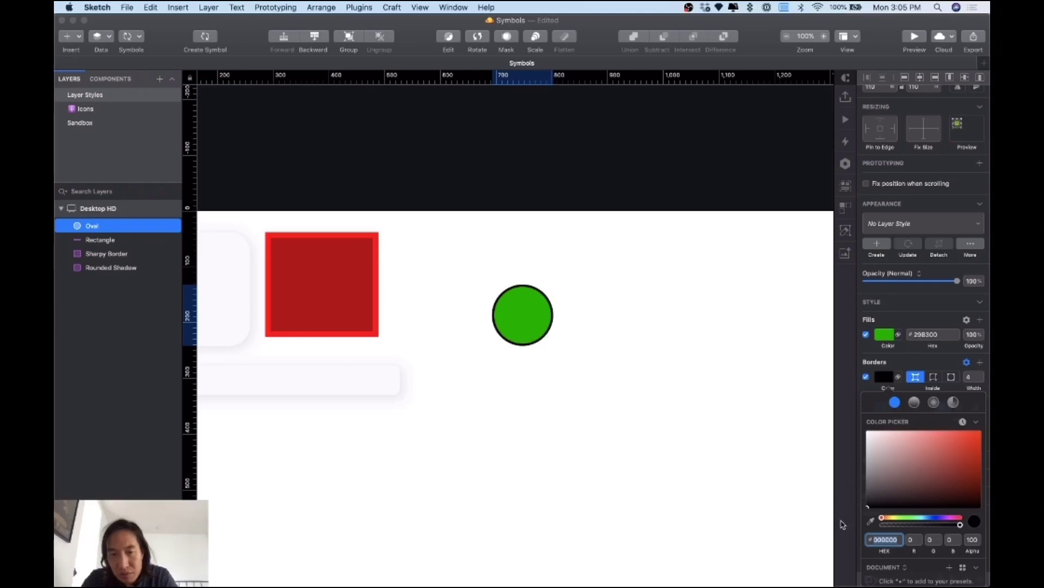
click(971, 377)
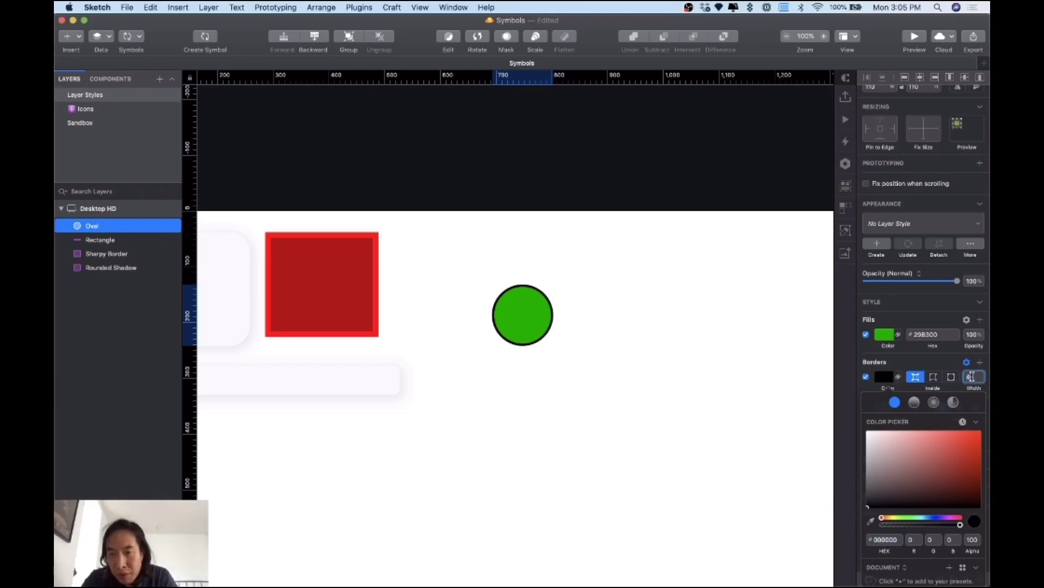
text(8)
key(Return)
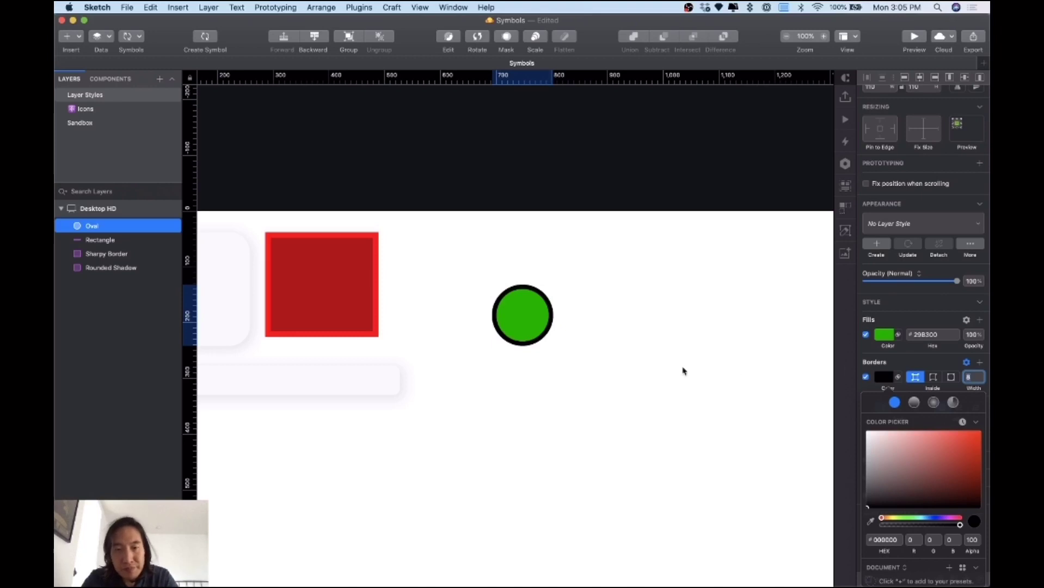
click(522, 321)
drag(522, 319, 594, 322)
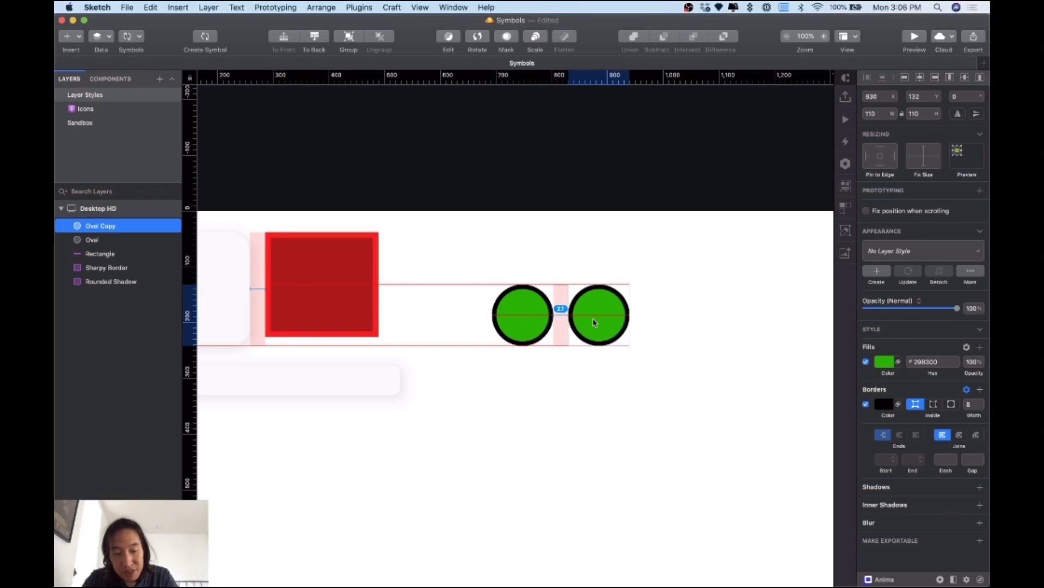
key(BackSpace)
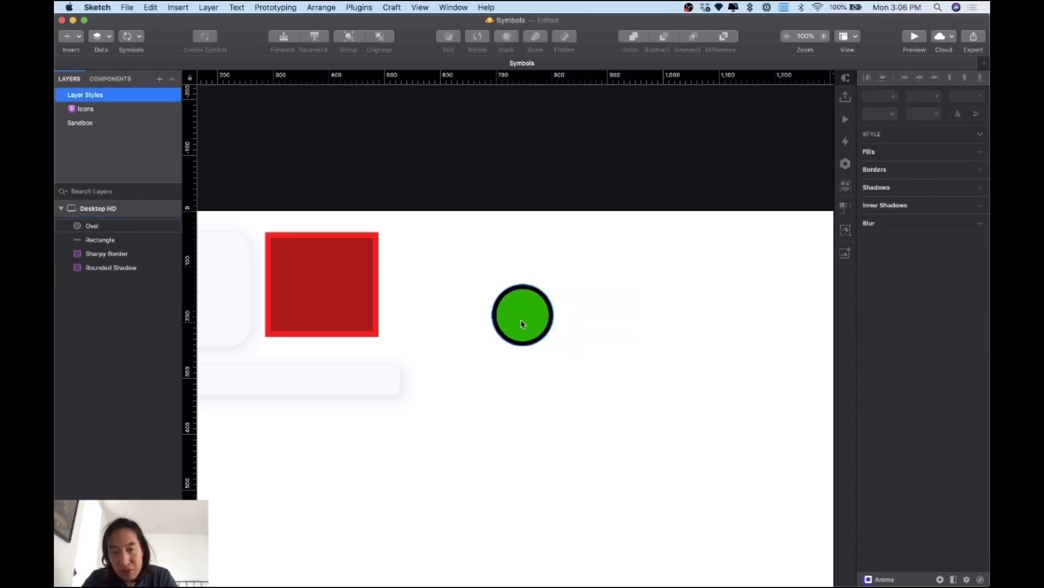
Duplicate the green oval beside the original at about X 823, Y 132 and darken the copy's fill to 249602.
click(521, 324)
key(super+d)
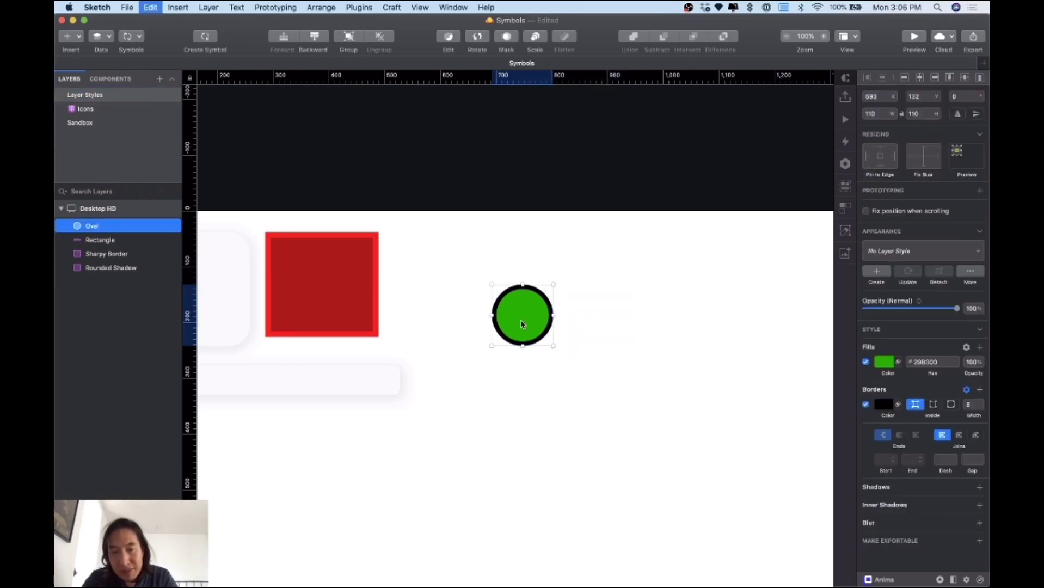
drag(521, 324, 593, 329)
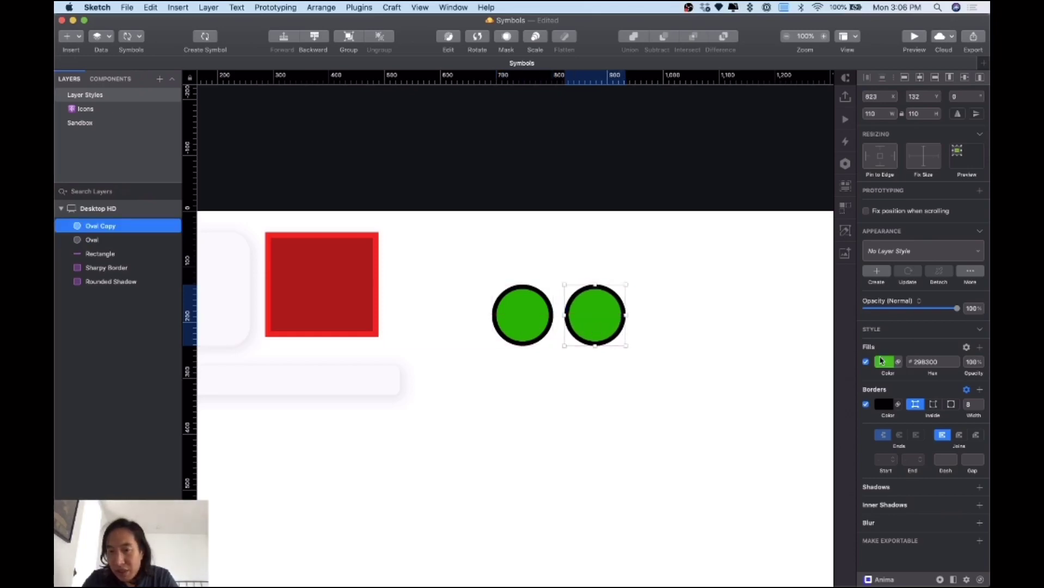
click(882, 362)
drag(960, 450, 979, 450)
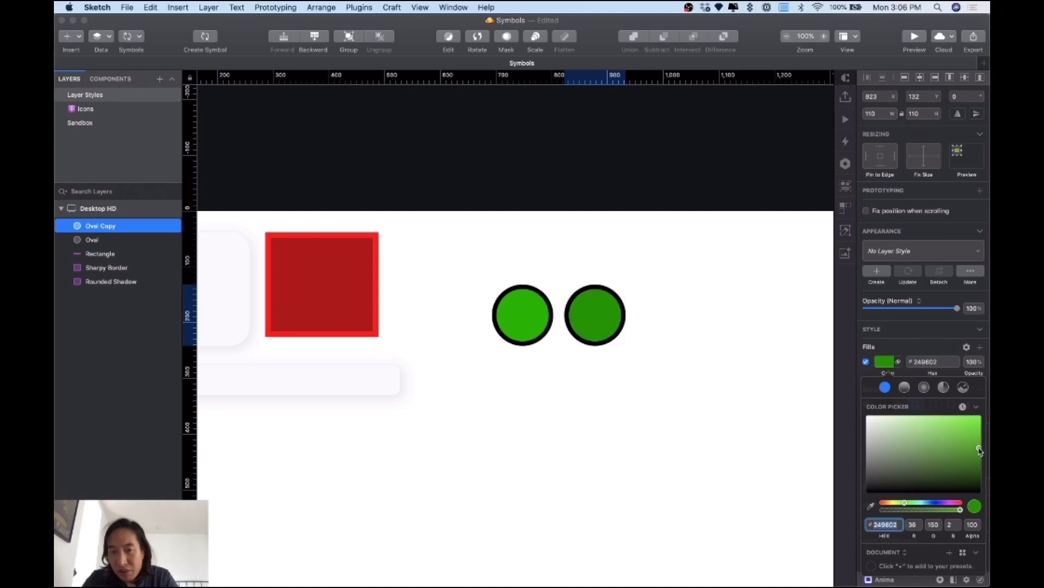
Duplicate the second oval to about X 960, Y 132 and darken the new copy's fill to 1E7B03.
click(586, 322)
drag(594, 315, 674, 323)
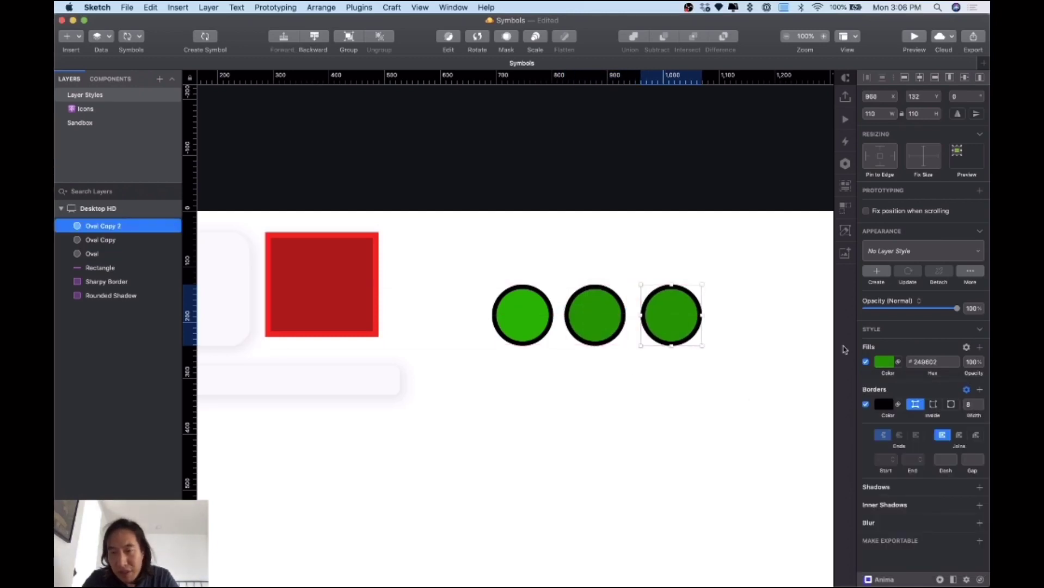
click(884, 363)
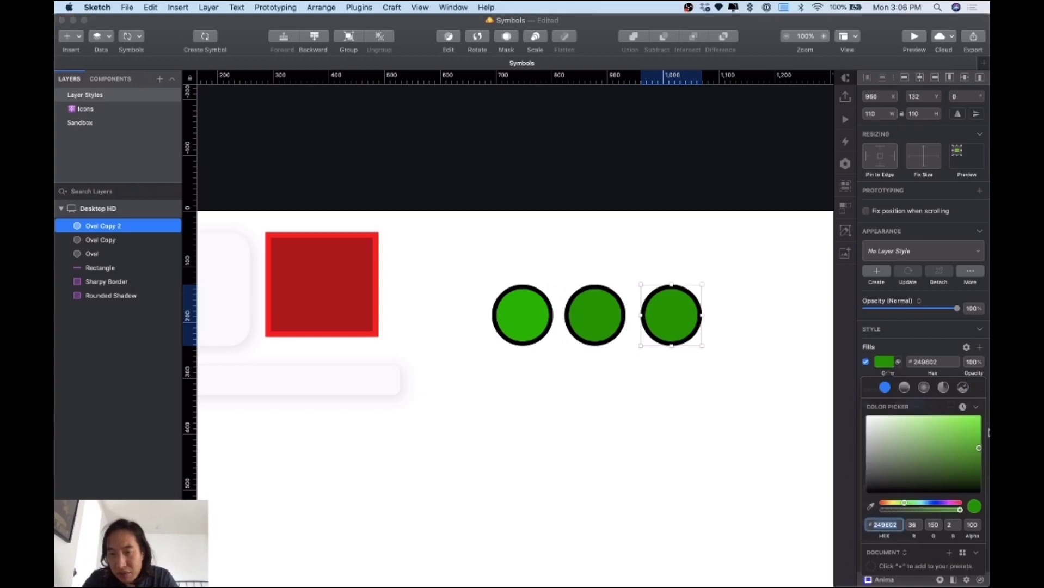
drag(979, 448, 978, 457)
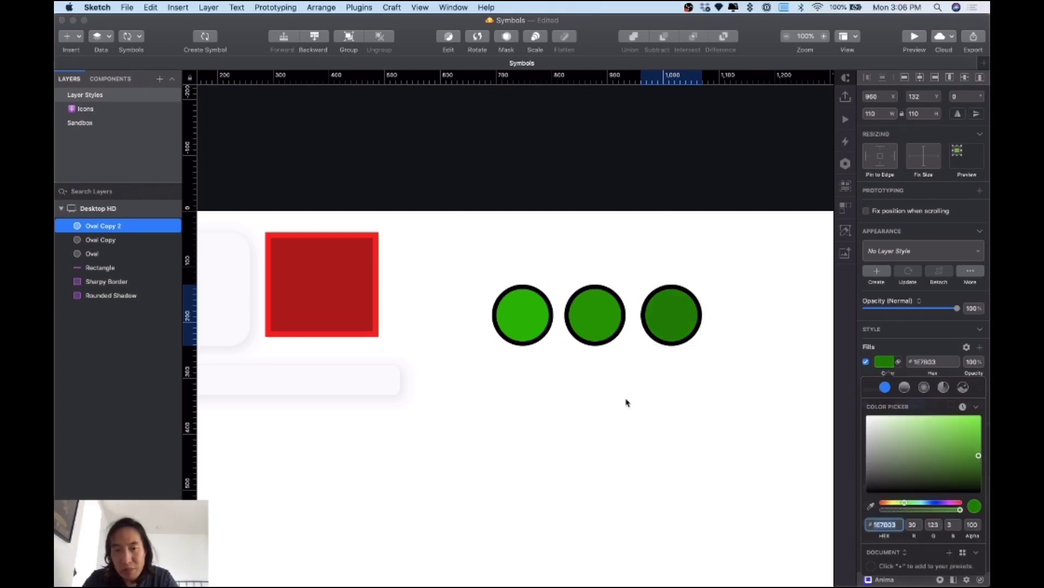
Rename the brightest green oval's layer as "Green / Light".
click(520, 321)
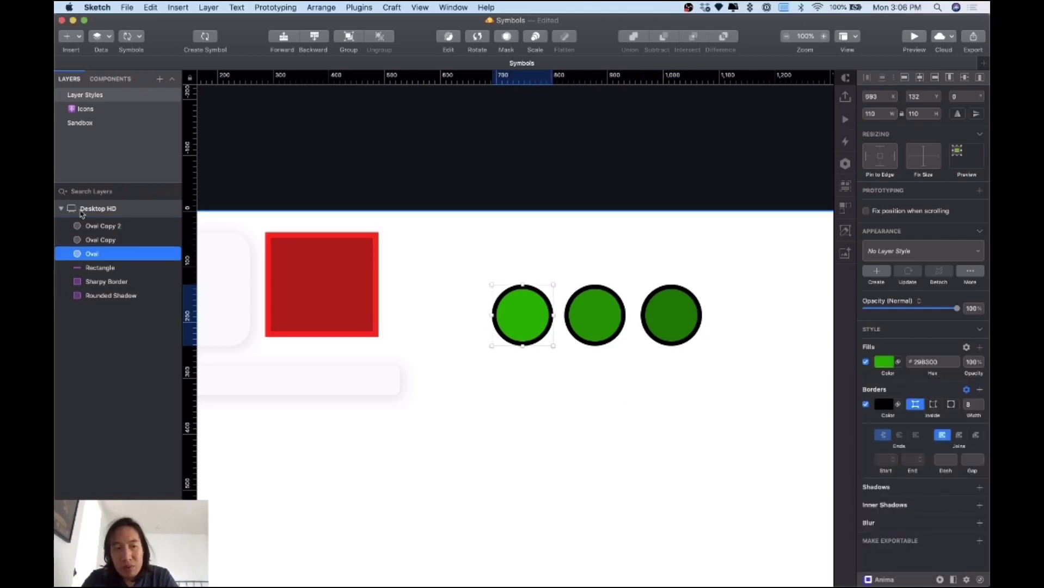
double_click(94, 254)
text(Green / Light)
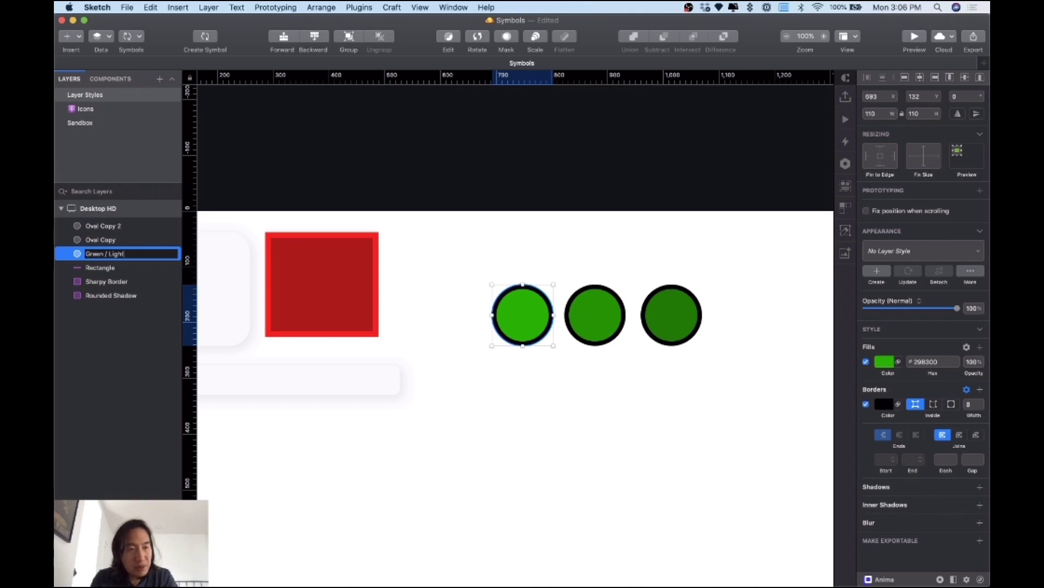
key(Return)
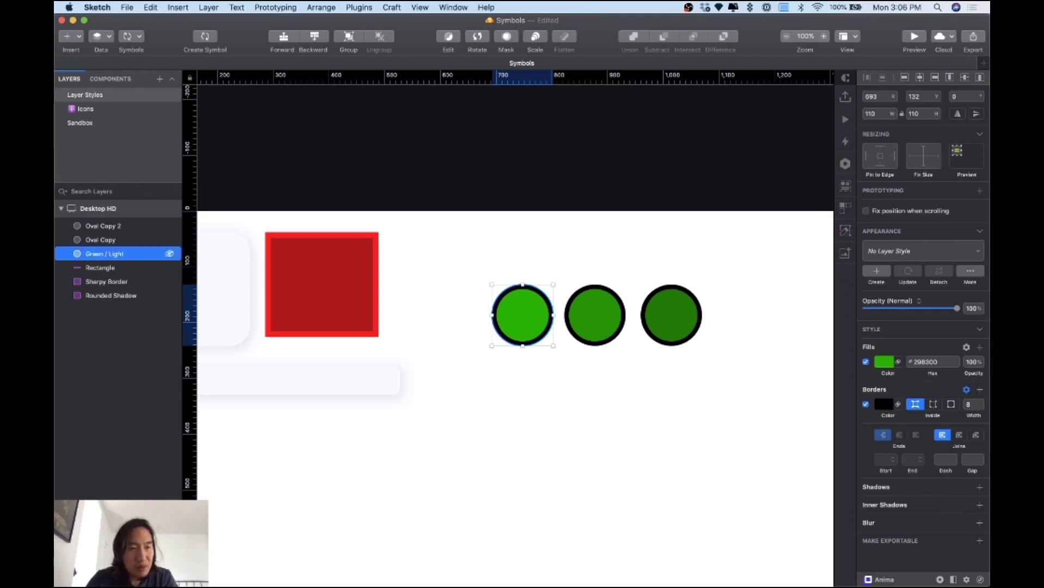
Rename the middle green oval's layer as "Green / Medium".
click(96, 242)
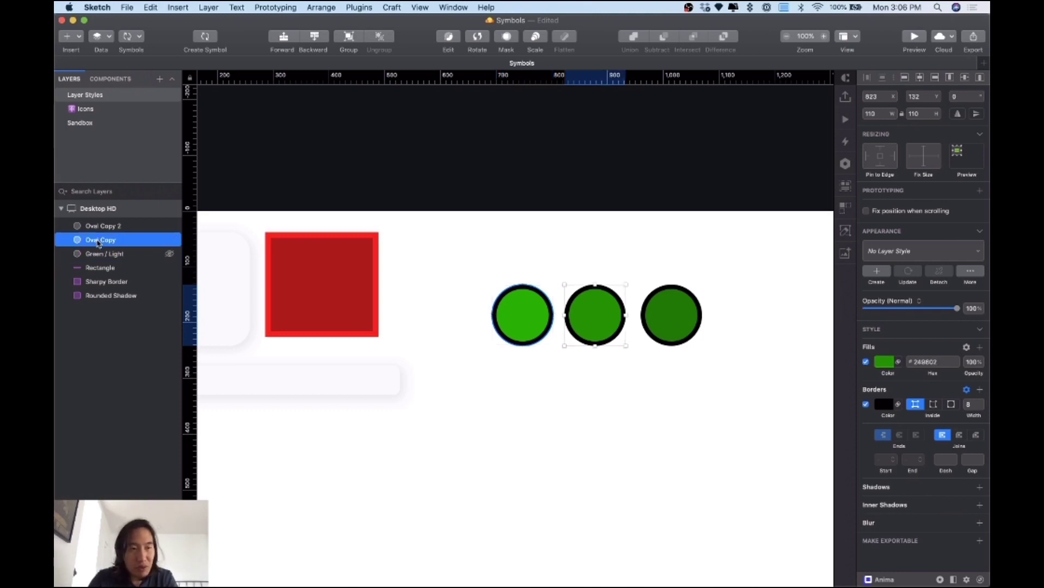
double_click(98, 243)
text(Green / Medium)
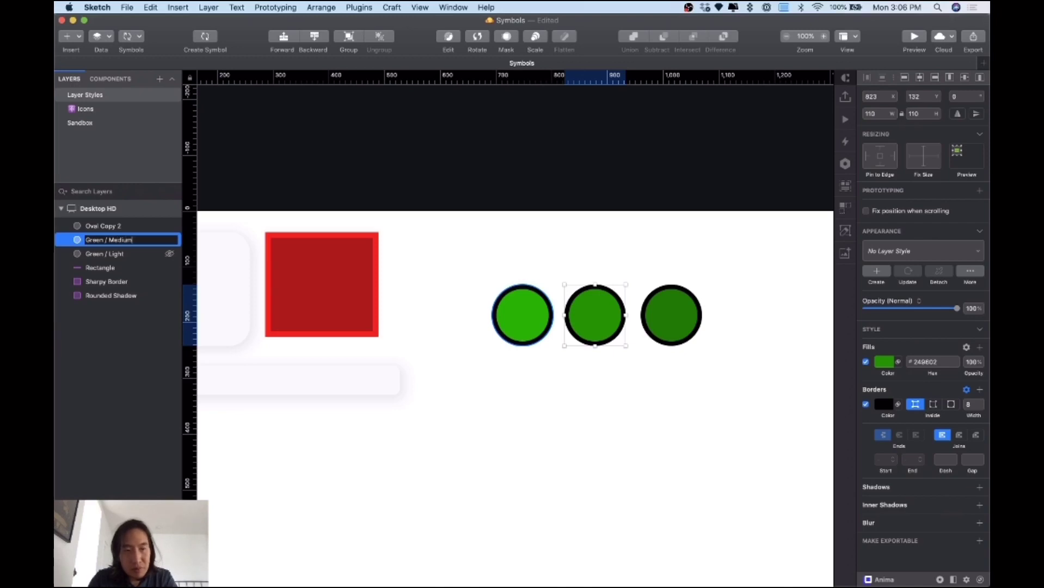
key(Return)
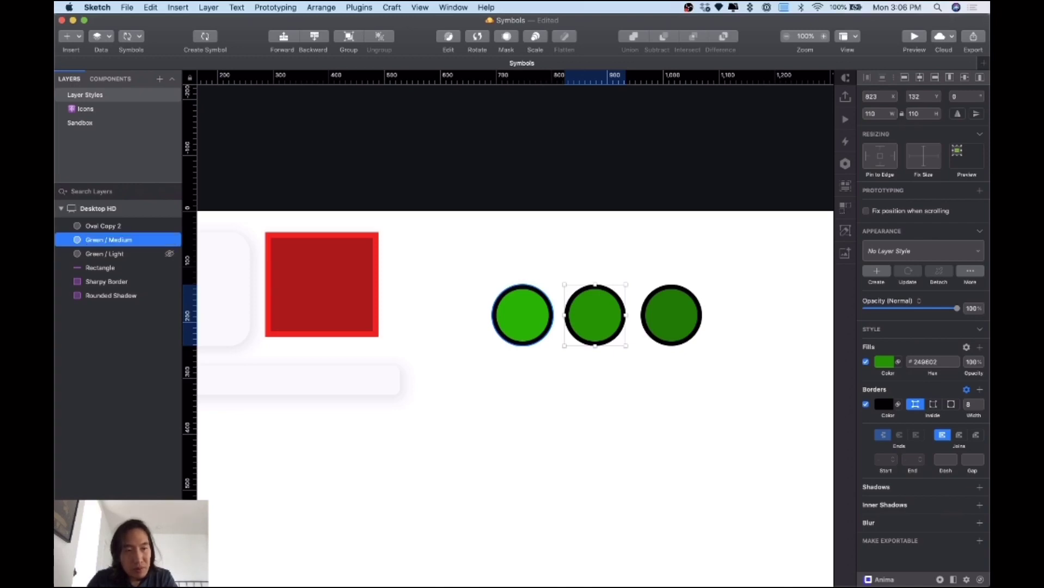
Rename the darkest green oval's layer as "Green / Dark".
click(116, 228)
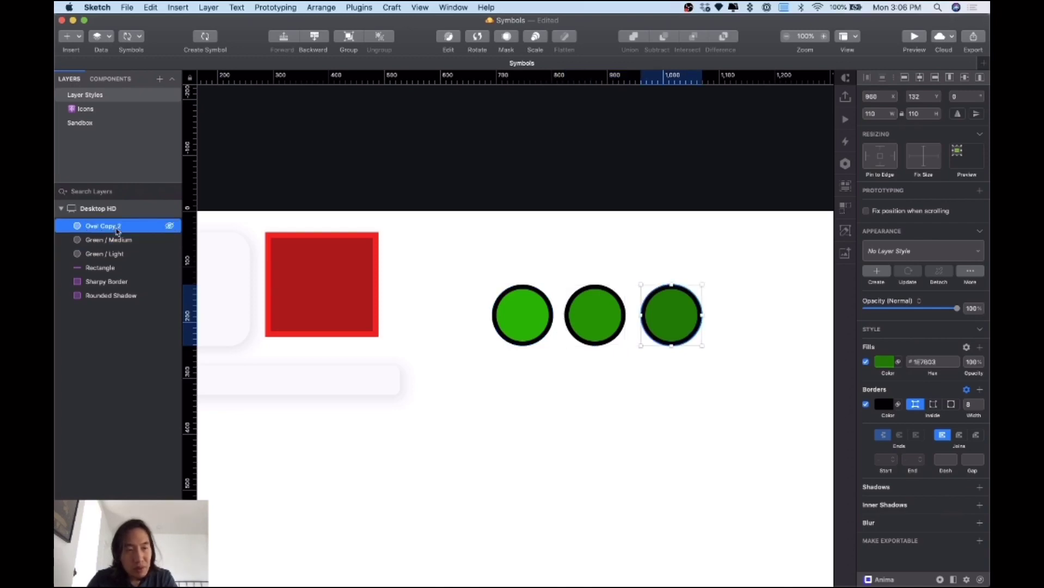
double_click(104, 229)
text(G)
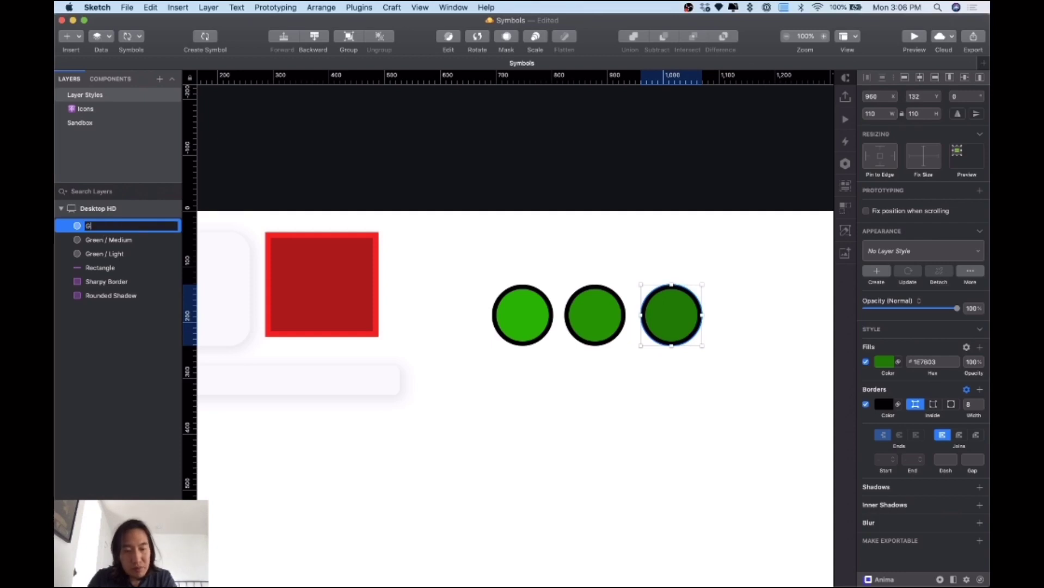
text(reen / Da)
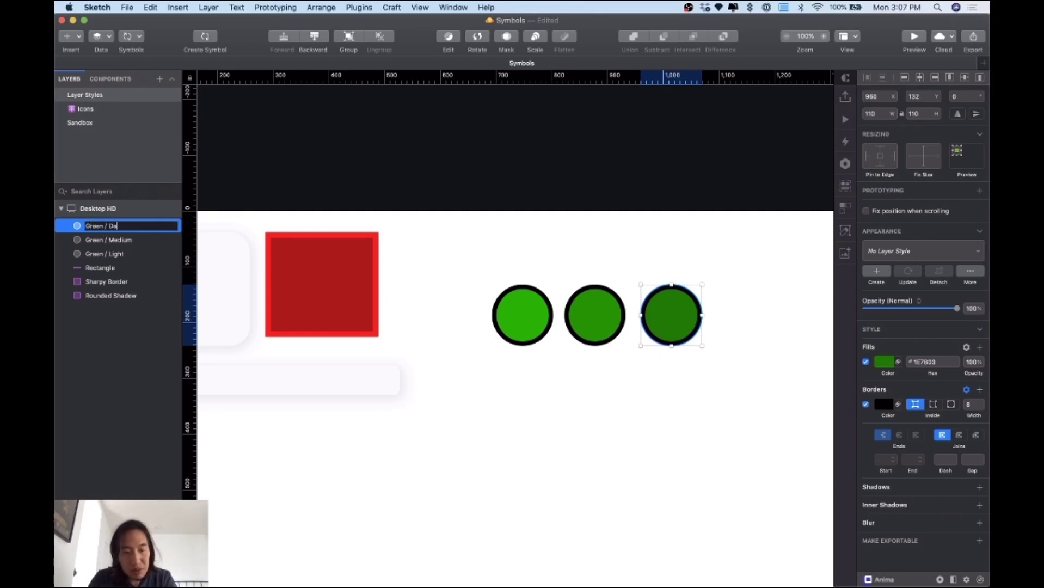
text(rk)
key(Return)
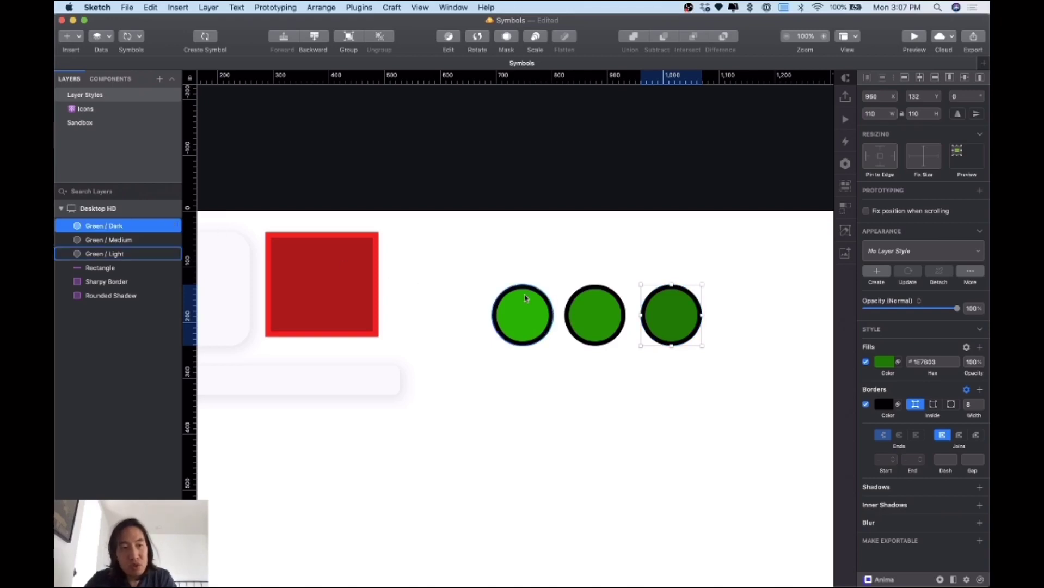
Create a layer style from the brightest green oval and name it "Green / Light", without the word Style.
drag(496, 275, 697, 341)
key(Escape)
click(522, 314)
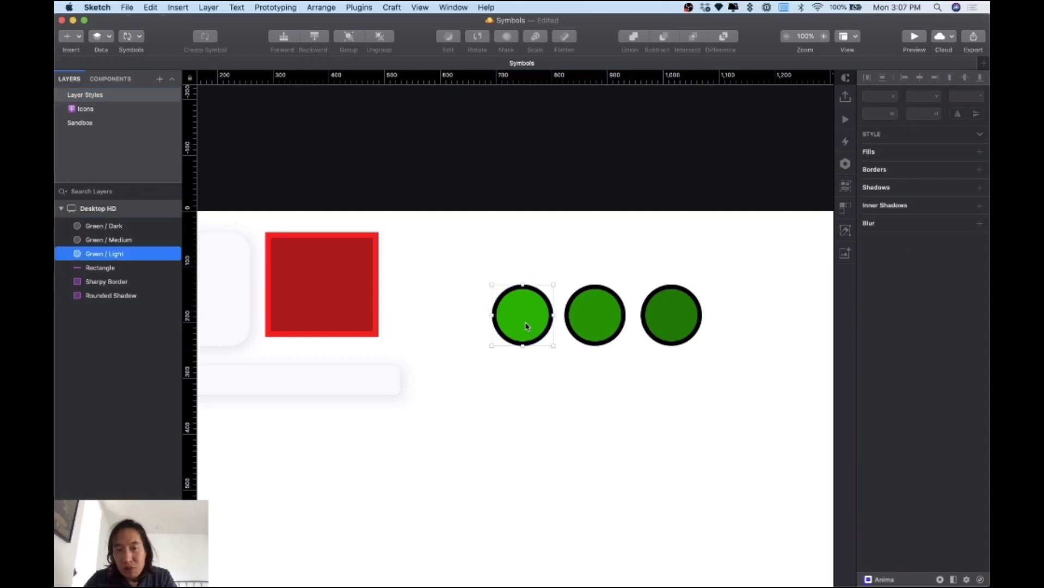
click(875, 272)
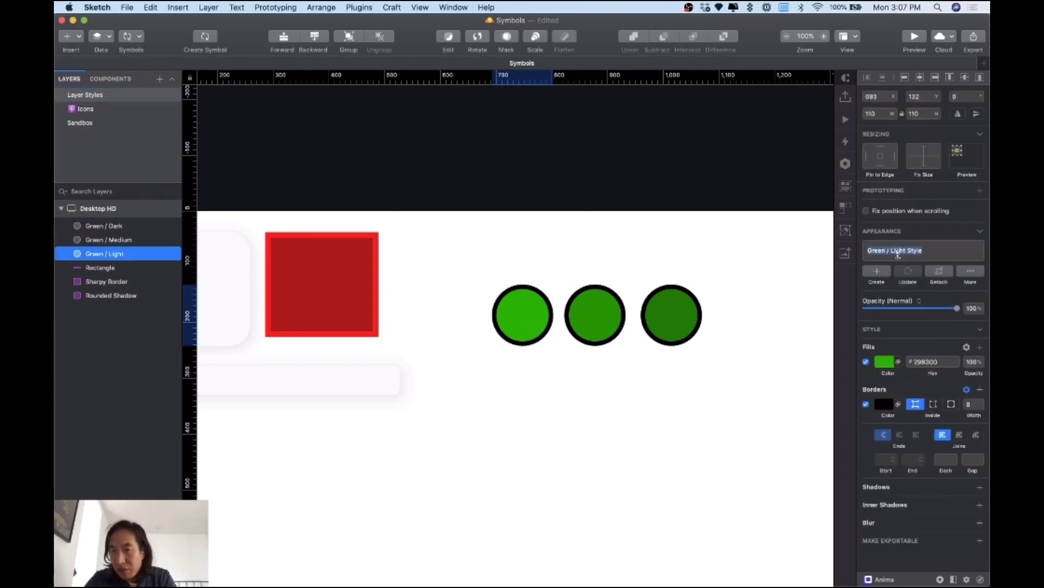
click(919, 250)
key(BackSpace)
key(BackSpace)
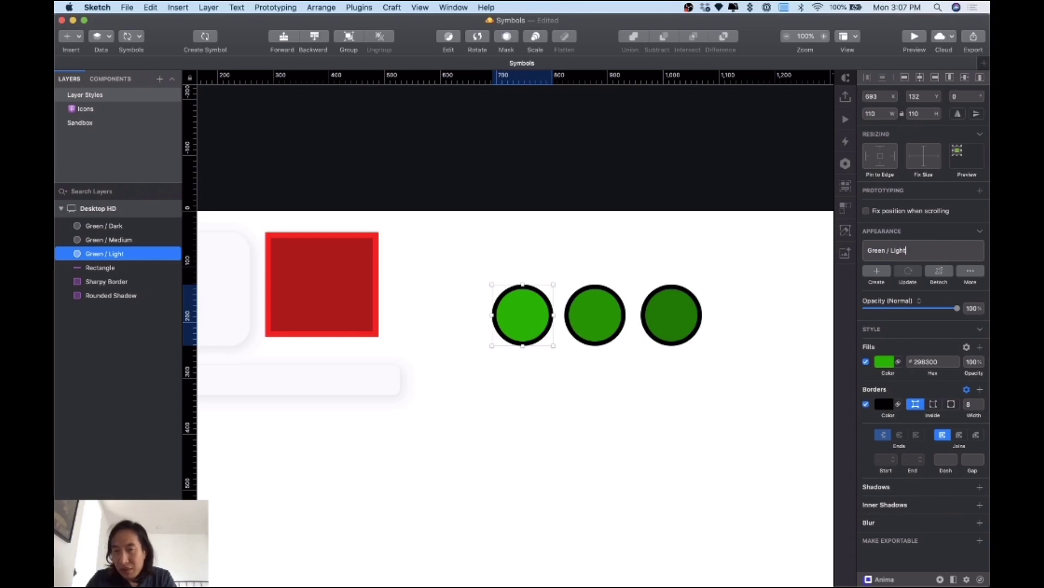
Create a layer style from the middle green oval and name it "Green / Medium", without the word Style.
click(593, 310)
click(876, 271)
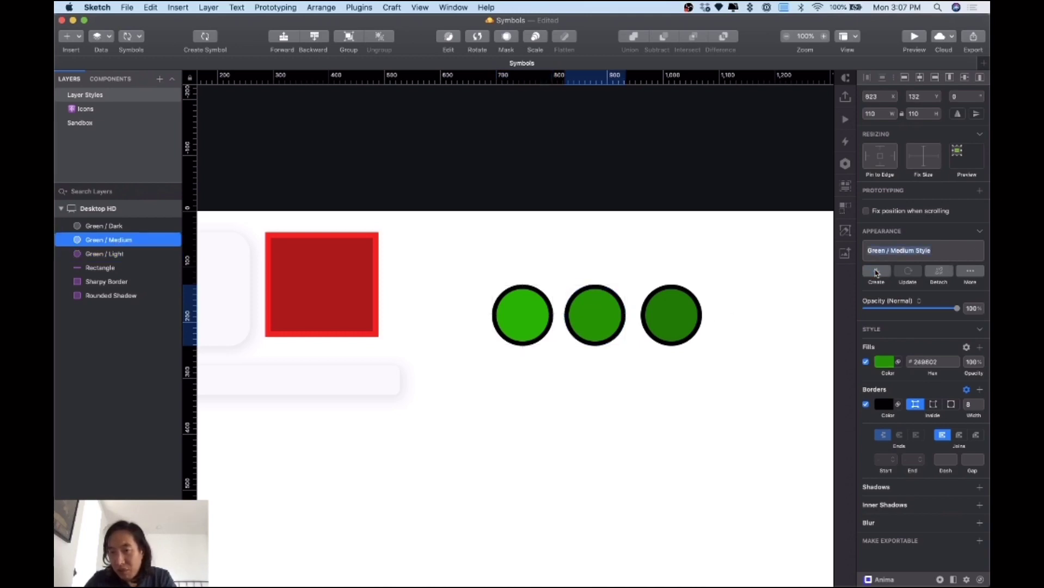
key(Right)
key(BackSpace)
key(BackSpace)
key(BackSpace)
key(BackSpace)
key(BackSpace)
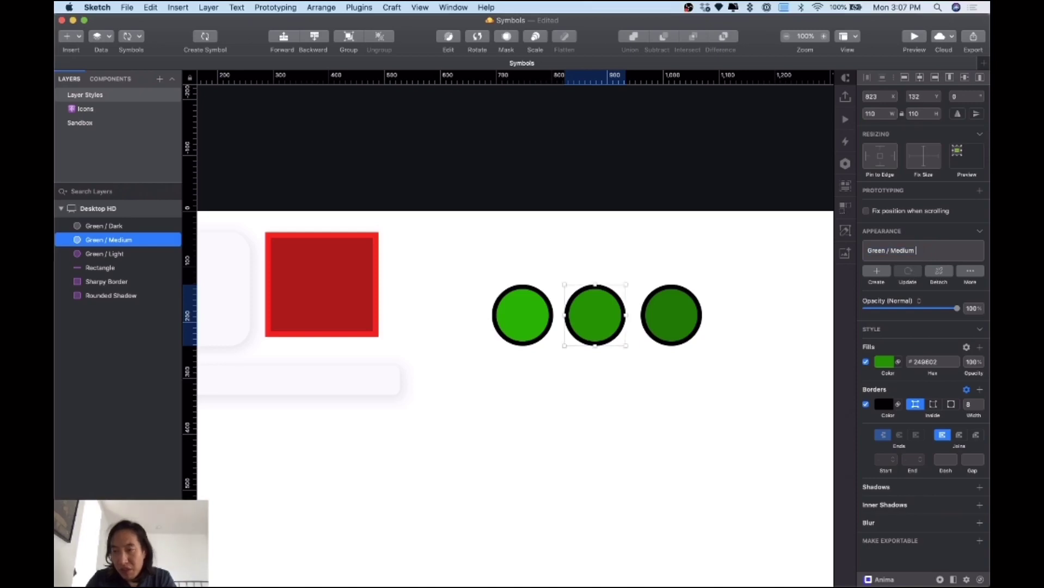
key(Return)
Create a layer style from the darkest green oval, naming it under the Green group as Dark.
click(684, 327)
click(874, 271)
key(Right)
key(Return)
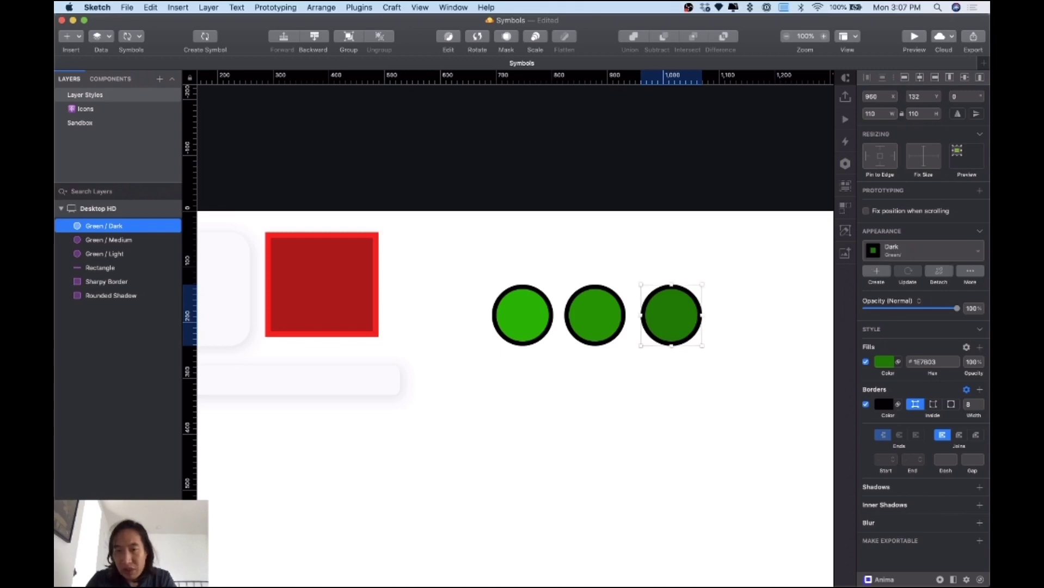
Select the three green ovals and review the grouped Green layer styles among this document's components.
drag(502, 259, 691, 354)
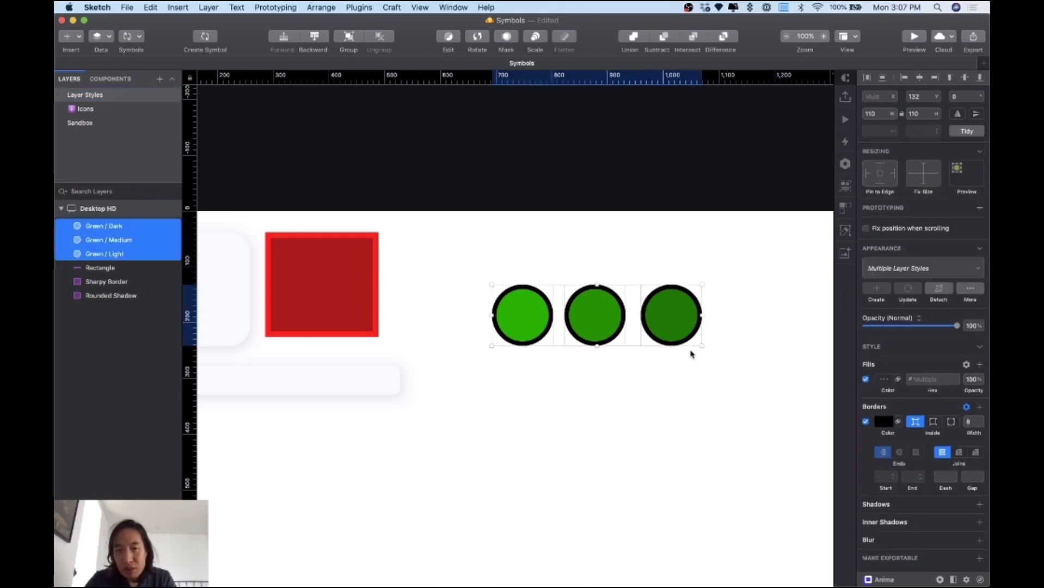
click(124, 81)
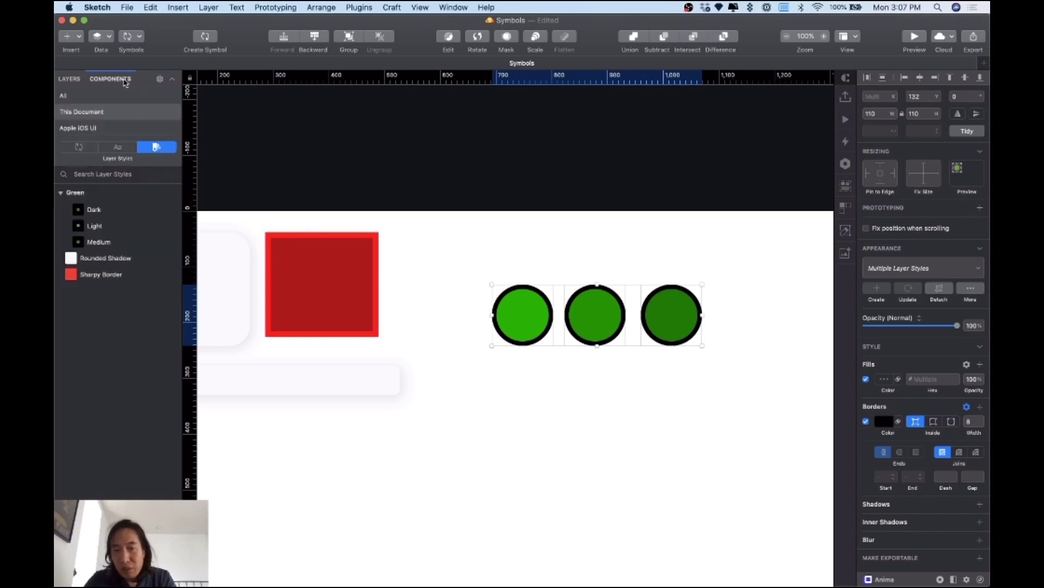
click(70, 79)
click(107, 81)
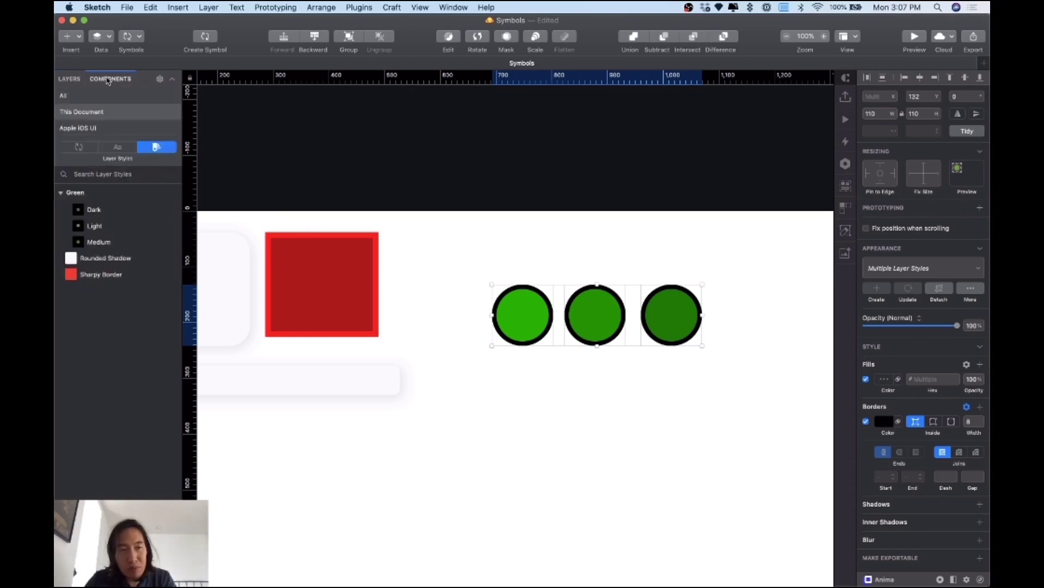
click(61, 193)
click(61, 193)
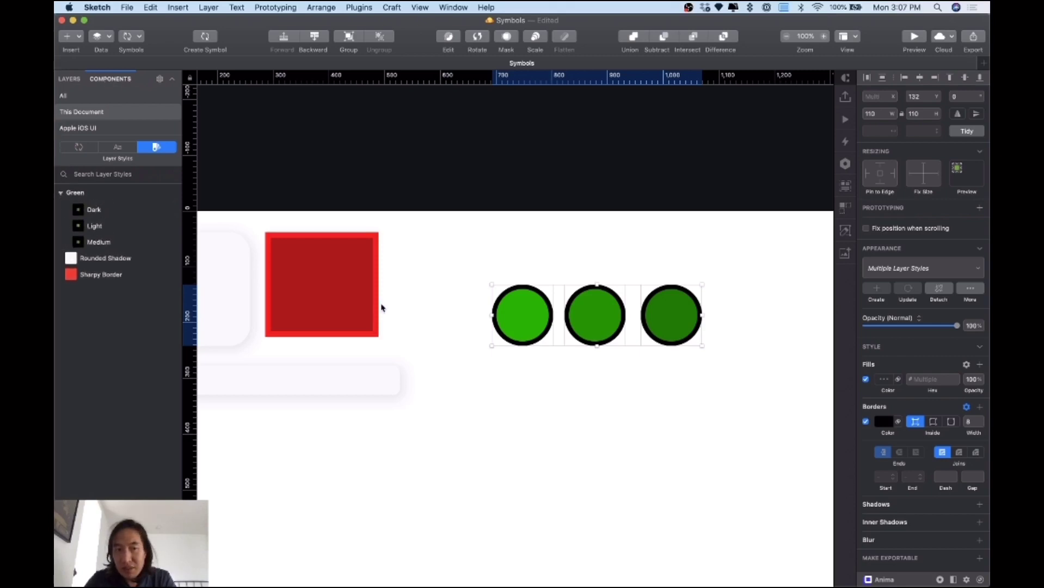
Move the three green ovals together slightly upward on the artboard, and deselect them.
click(516, 353)
drag(662, 370, 469, 289)
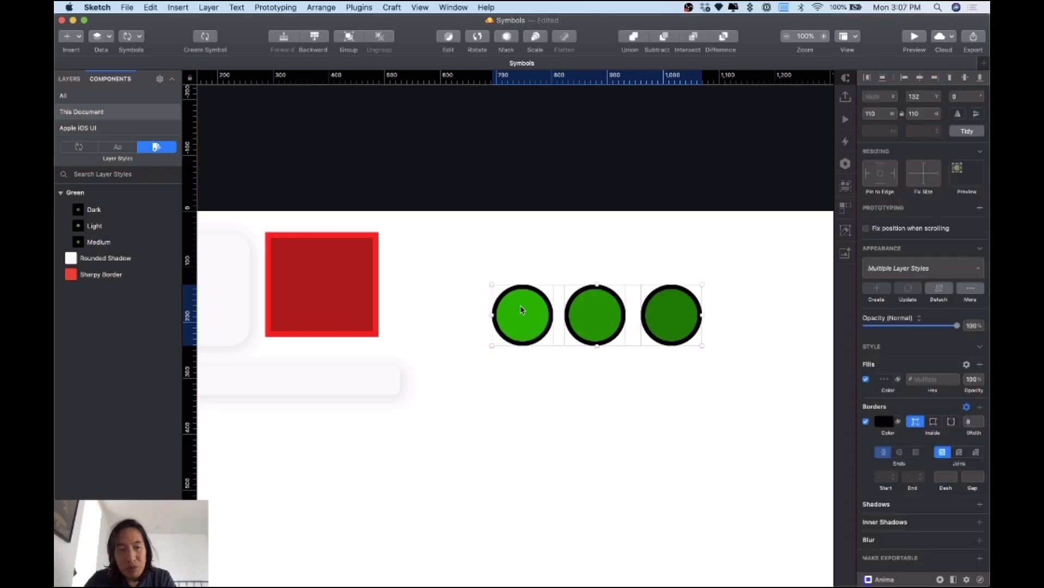
drag(520, 315, 521, 296)
click(484, 355)
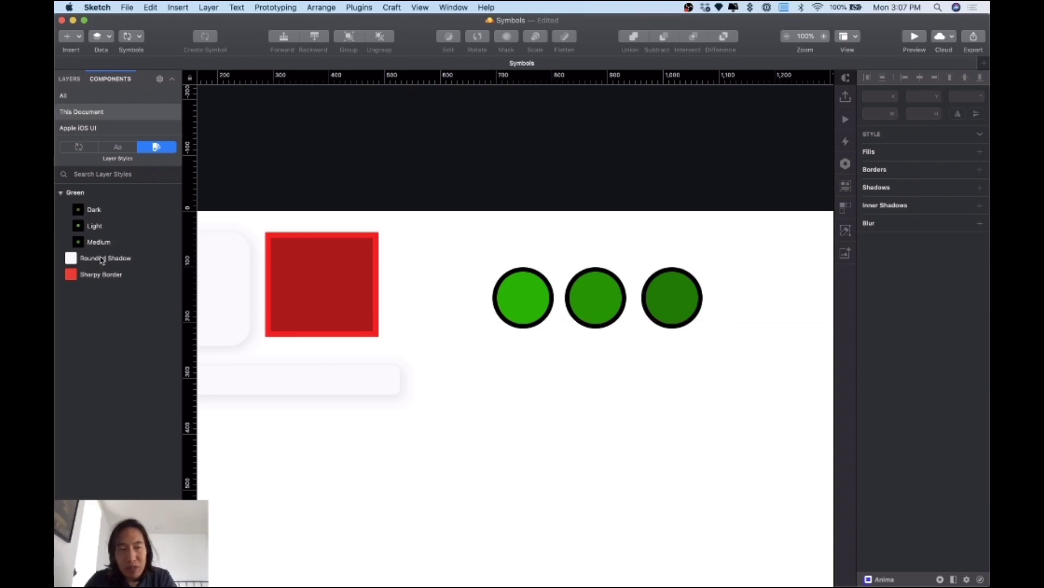
Move the Rounded Shadow layer style into the Green group and back out to the top level.
drag(101, 260, 93, 196)
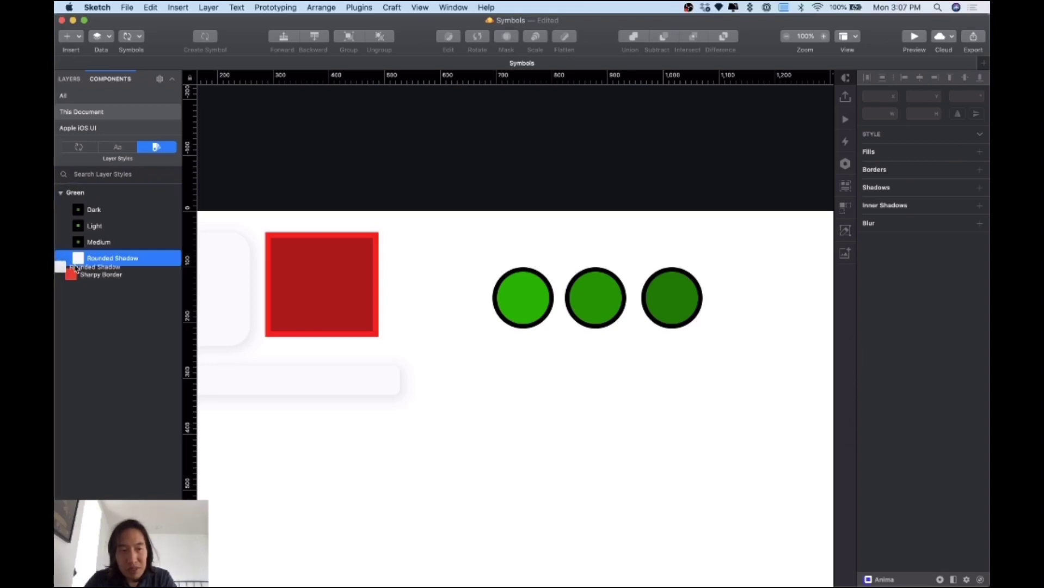
drag(92, 260, 76, 291)
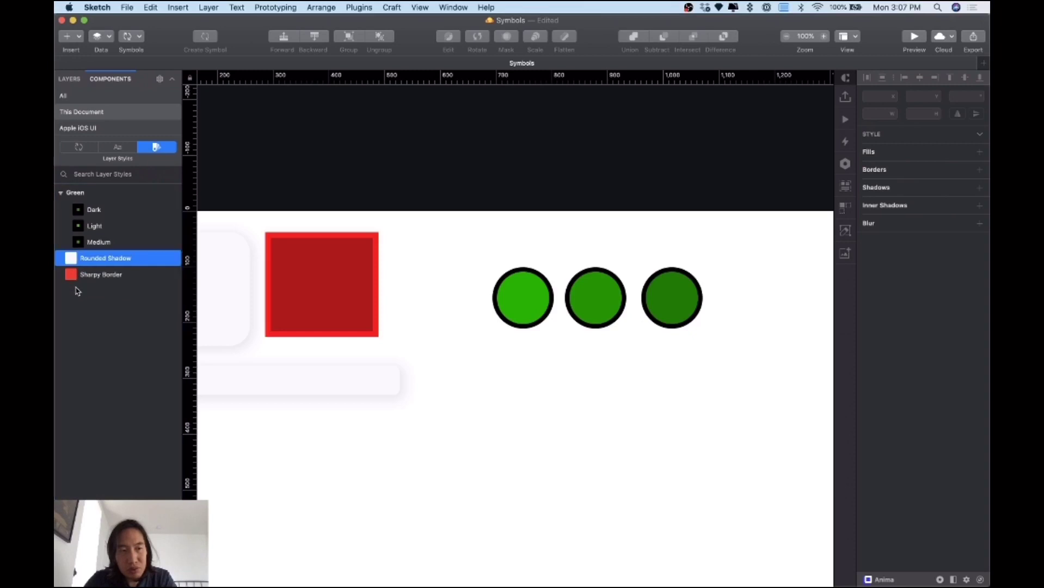
click(65, 193)
click(61, 193)
click(62, 193)
drag(457, 251, 705, 354)
click(500, 247)
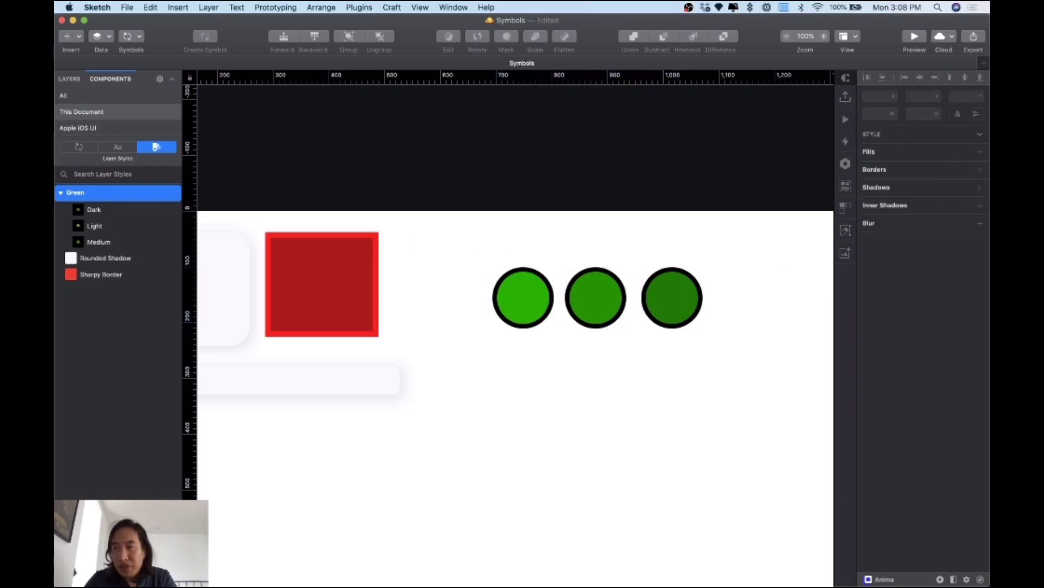
Switch to the neumorphism Sketch document and examine the card shadows on its Light and Dark artboards.
mouse_move(988, 33)
mouse_down()
mouse_move(348, 34)
mouse_move(398, 44)
mouse_move(402, 35)
mouse_up()
scroll(454, 149, up, 15)
scroll(454, 149, right, 4)
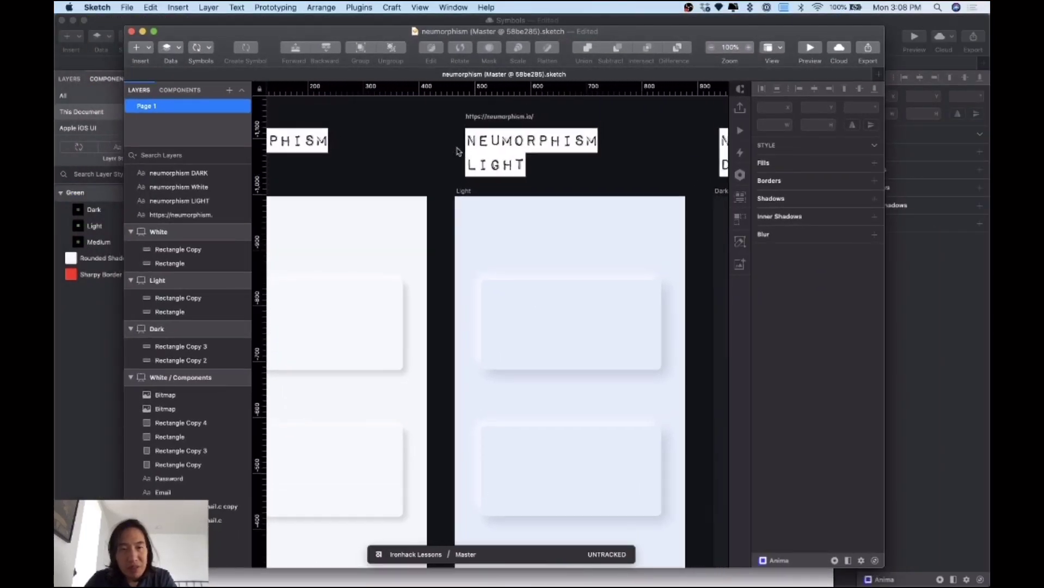
scroll(457, 152, down, 5)
scroll(457, 151, right, 12)
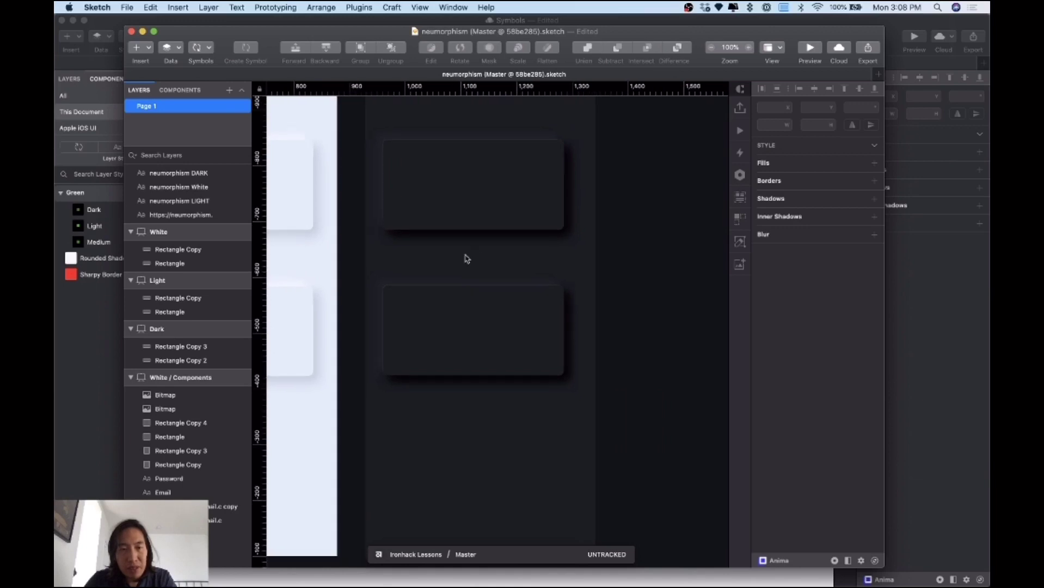
Examine how soft shadows are used on the White / Components form and cards and on the White and Light dial pads.
scroll(465, 258, left, 12)
scroll(465, 259, down, 12)
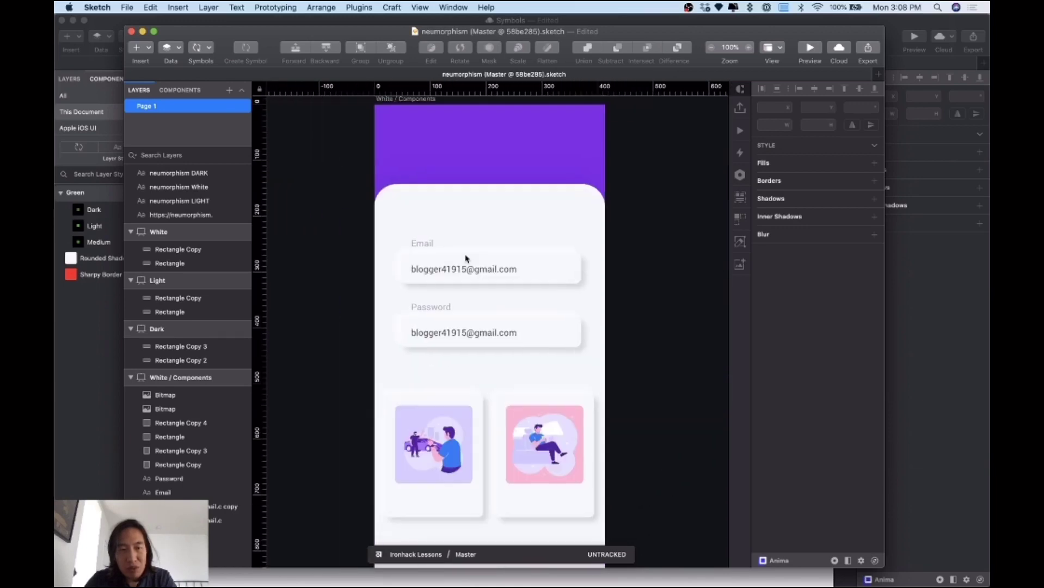
scroll(465, 259, down, 5)
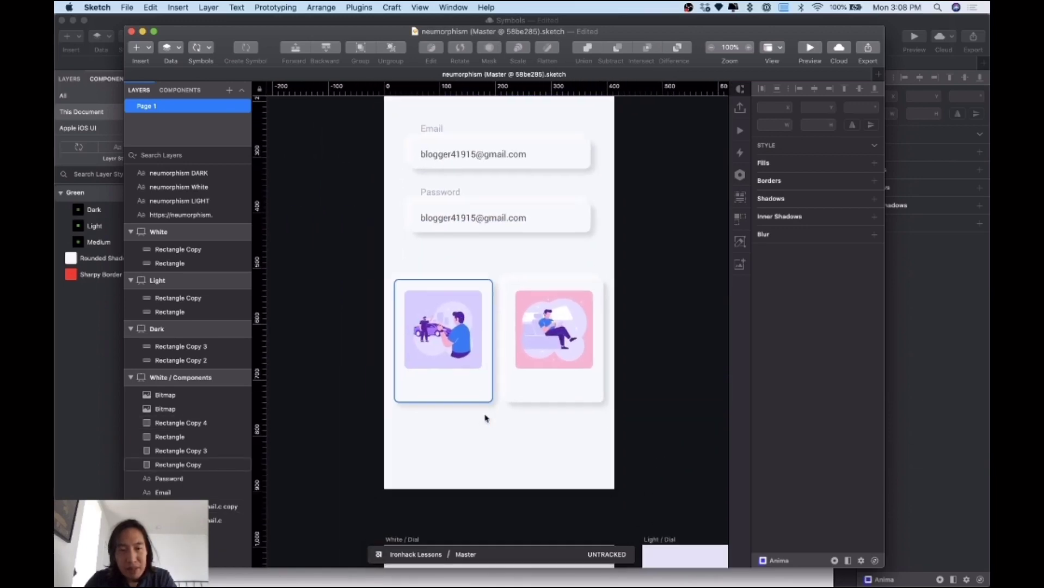
click(548, 433)
scroll(548, 433, down, 14)
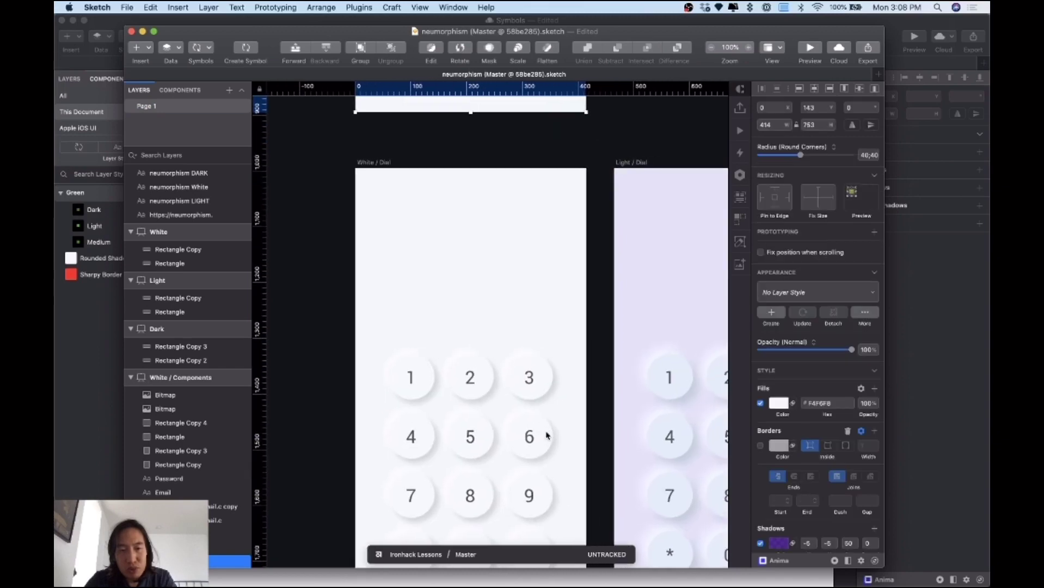
scroll(560, 387, right, 6)
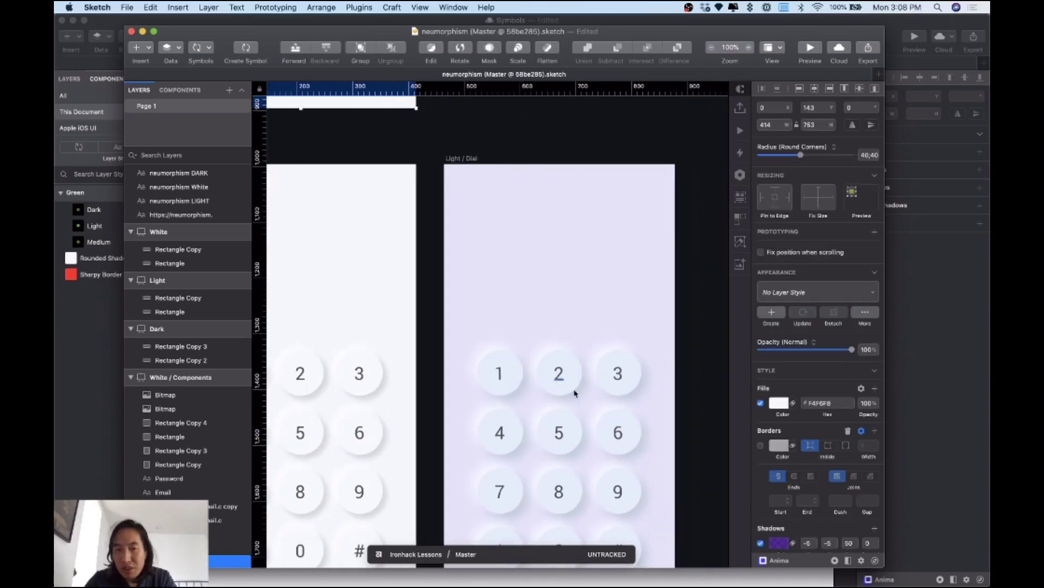
scroll(567, 385, right, 4)
scroll(567, 385, down, 3)
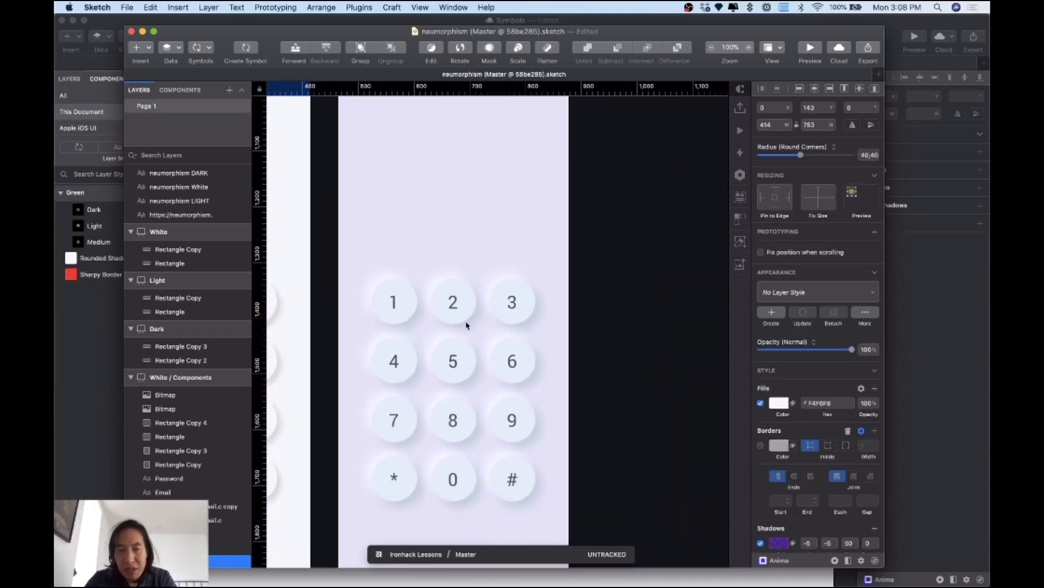
Go back to the Dark artboard and examine the shadow of its lower rectangle.
scroll(448, 327, up, 15)
scroll(447, 327, left, 6)
scroll(449, 329, up, 18)
key(Escape)
scroll(605, 352, right, 4)
scroll(606, 353, right, 8)
scroll(607, 352, down, 1)
click(537, 205)
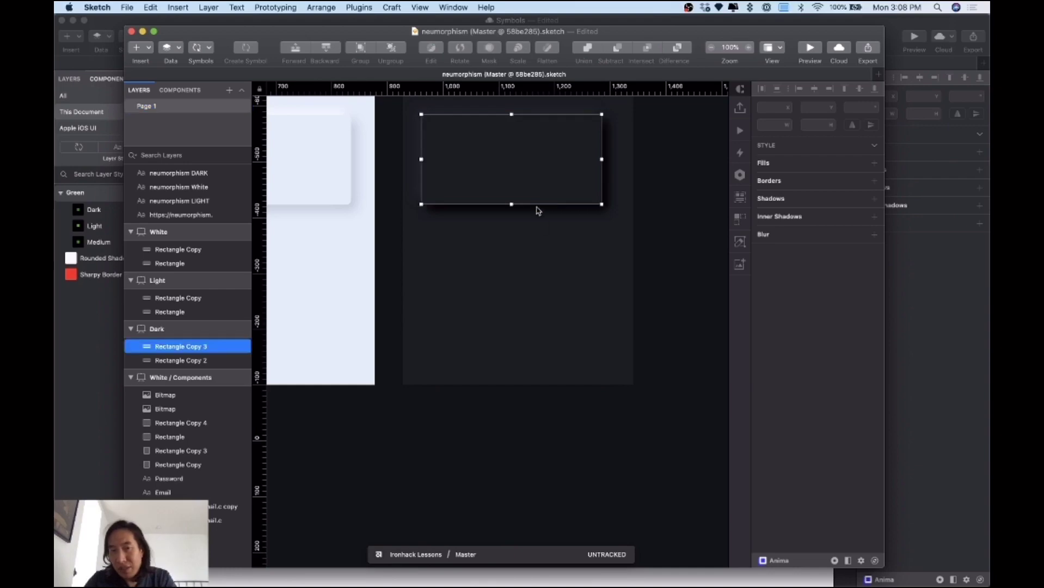
key(Escape)
scroll(387, 174, left, 2)
Return to the Symbols document and nudge the medium and dark green ovals rightward to even out the spacing.
drag(201, 33, 988, 33)
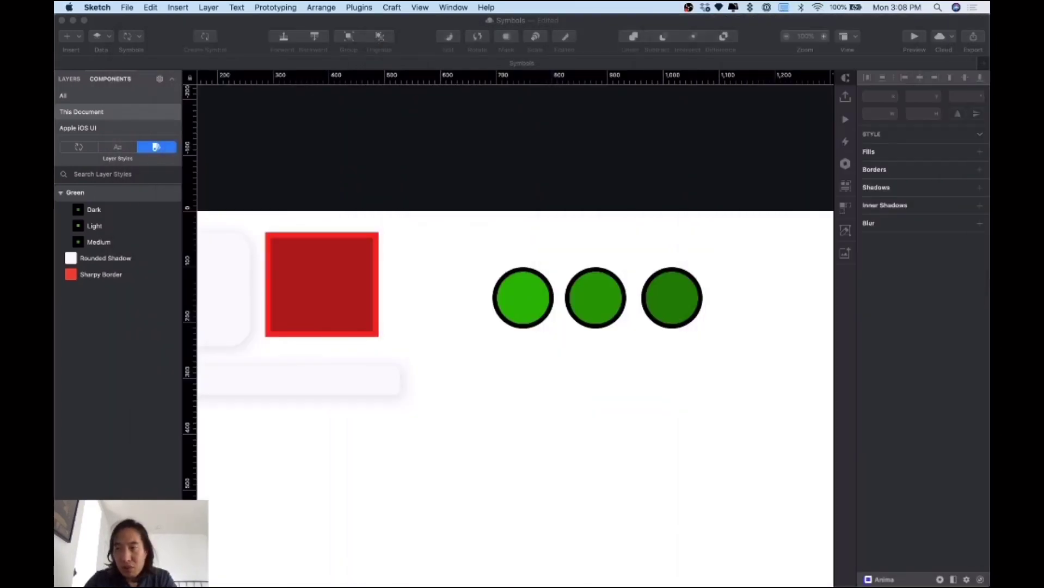
click(577, 415)
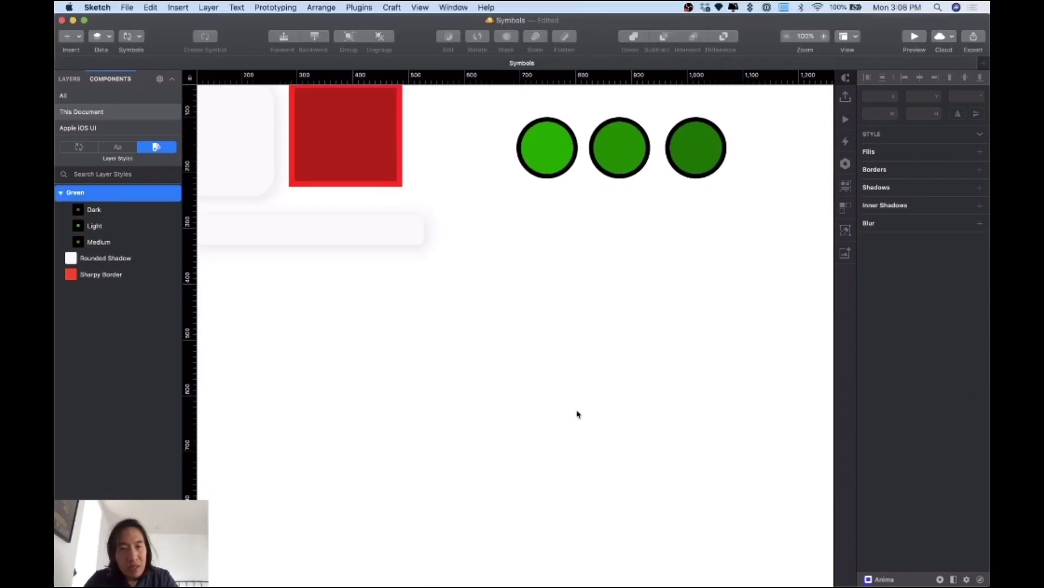
scroll(578, 415, up, 5)
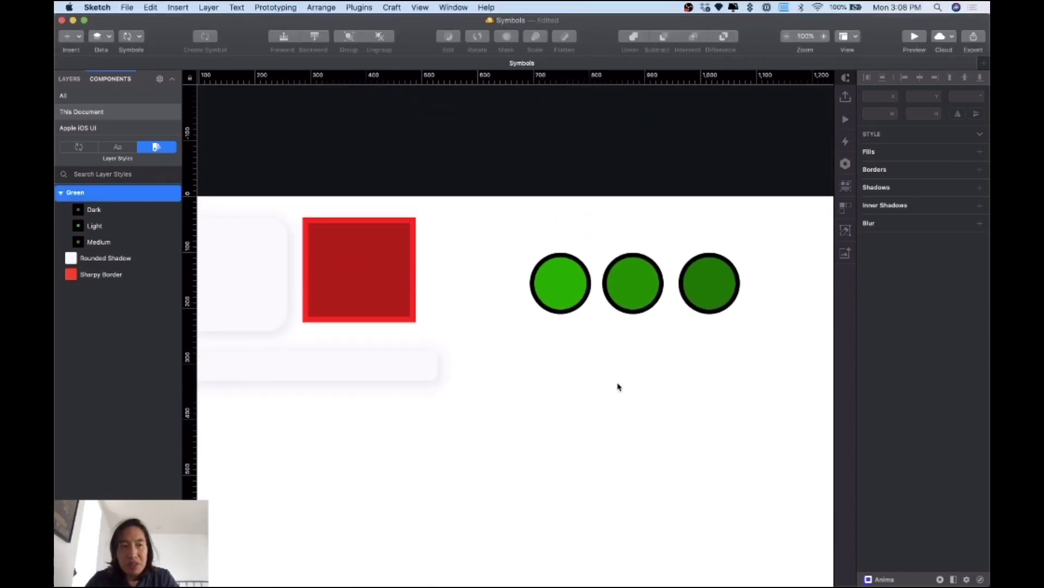
drag(630, 309, 634, 308)
drag(706, 282, 709, 282)
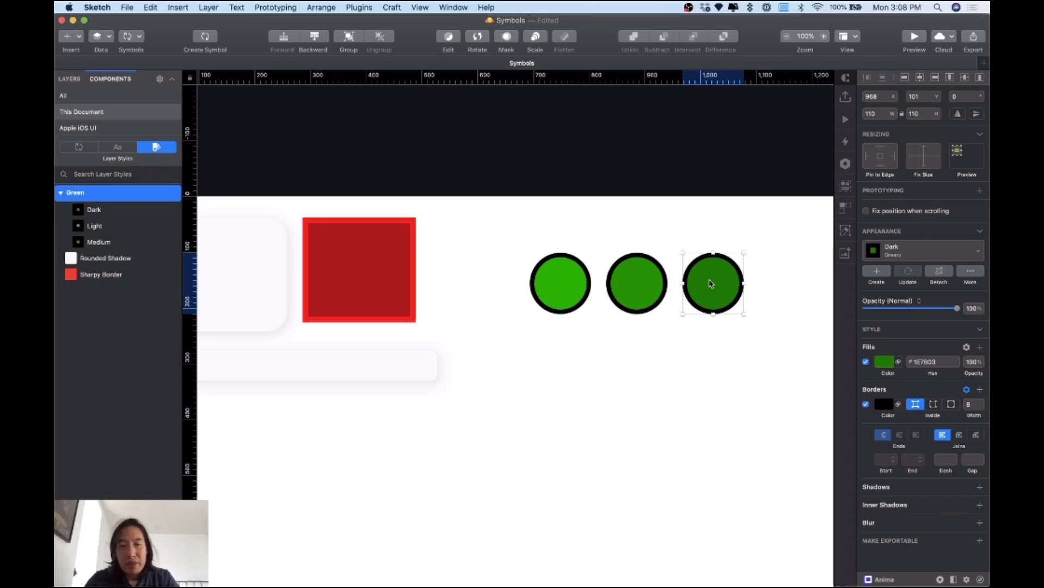
Open the Icons page and examine its row of icon symbols, zoomed out to 300%.
click(70, 79)
click(86, 109)
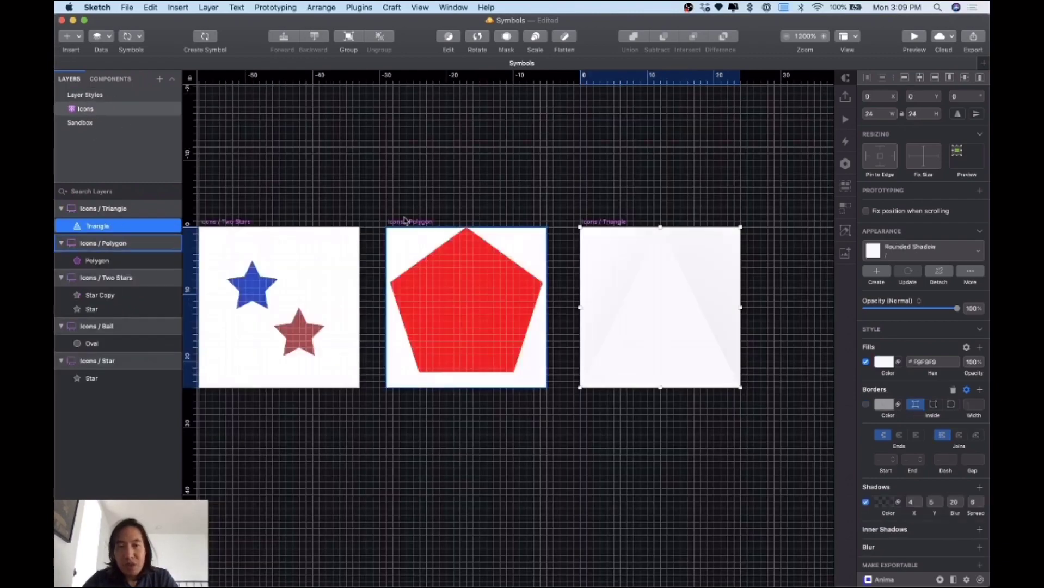
click(555, 343)
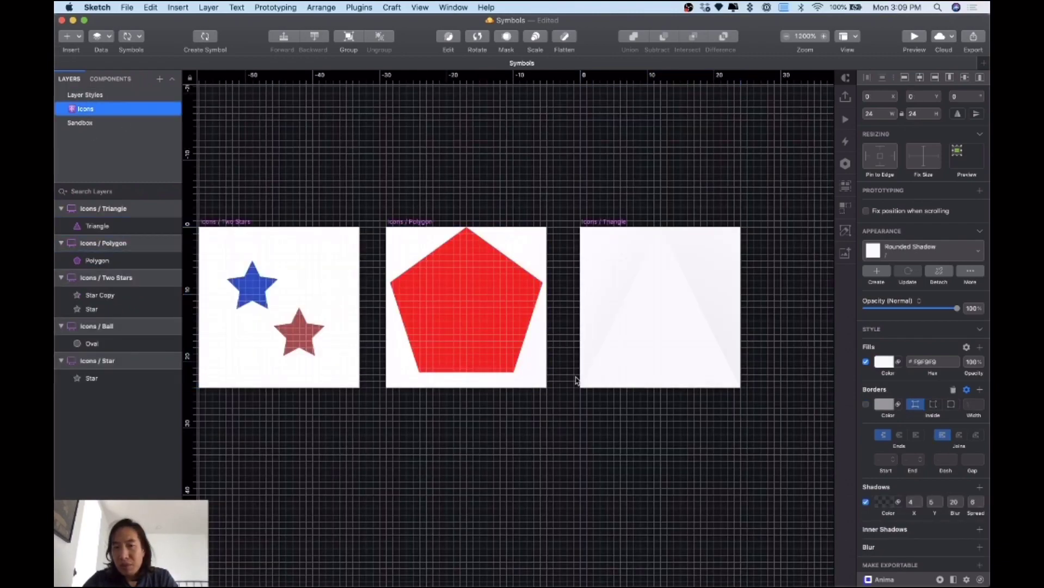
scroll(566, 348, left, 5)
scroll(578, 351, left, 10)
scroll(578, 351, right, 6)
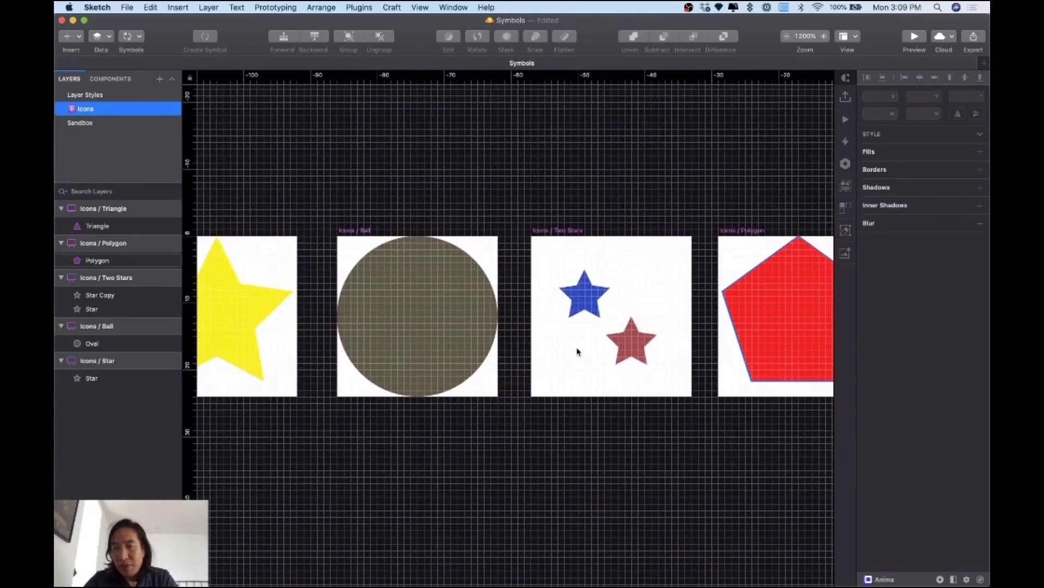
scroll(577, 352, left, 2)
key(super+minus)
key(super+minus)
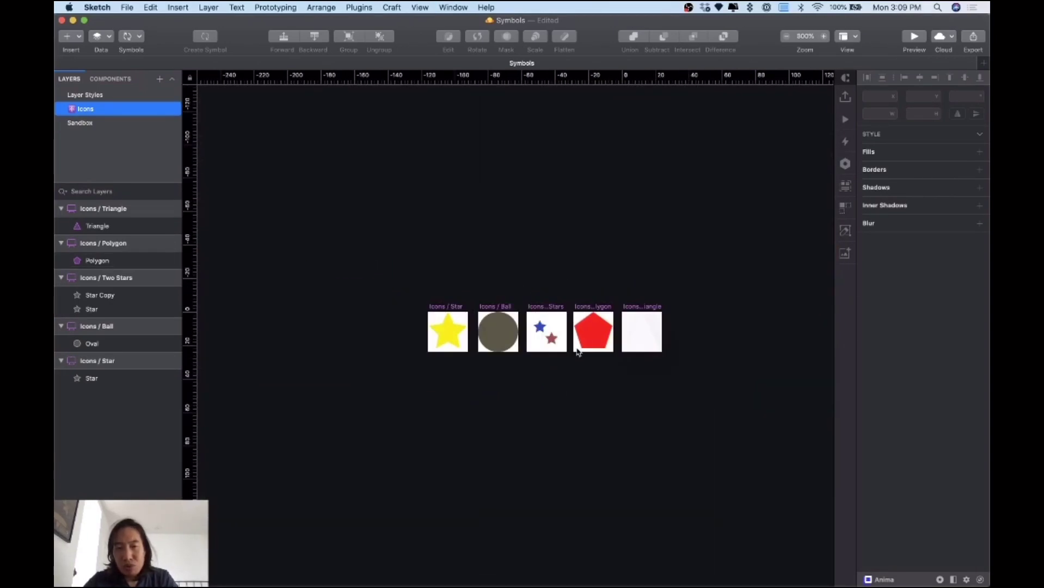